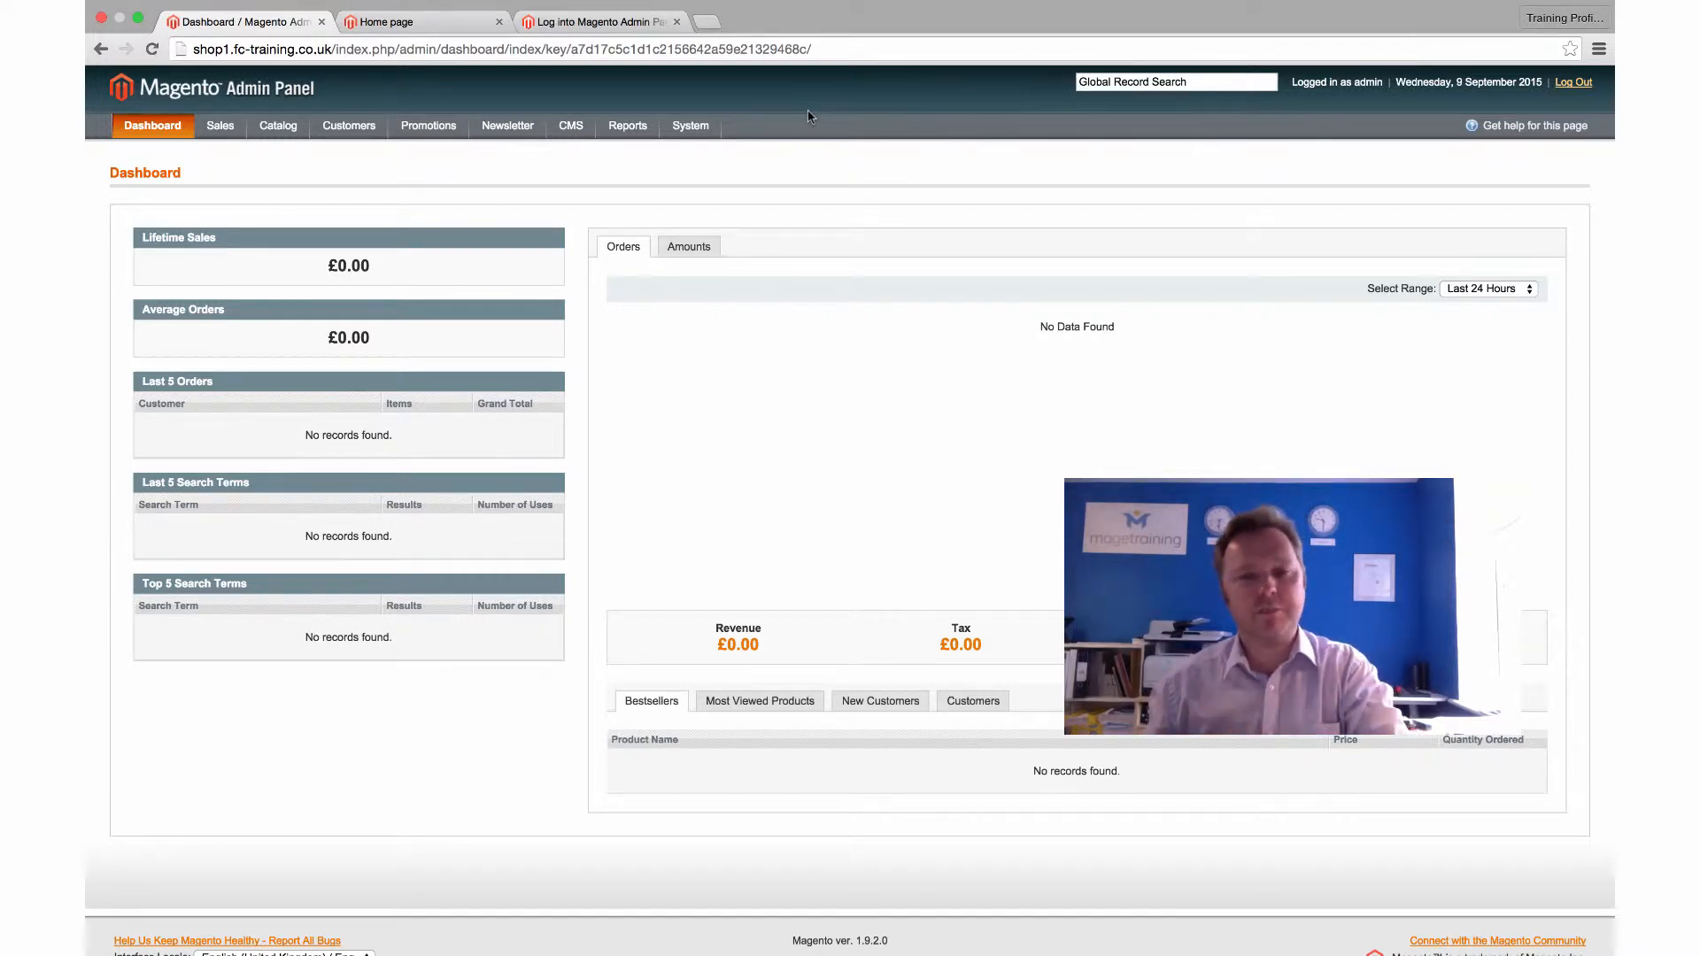
Open Catalog > Manage Products and start adding a new product
mouse_move(284, 129)
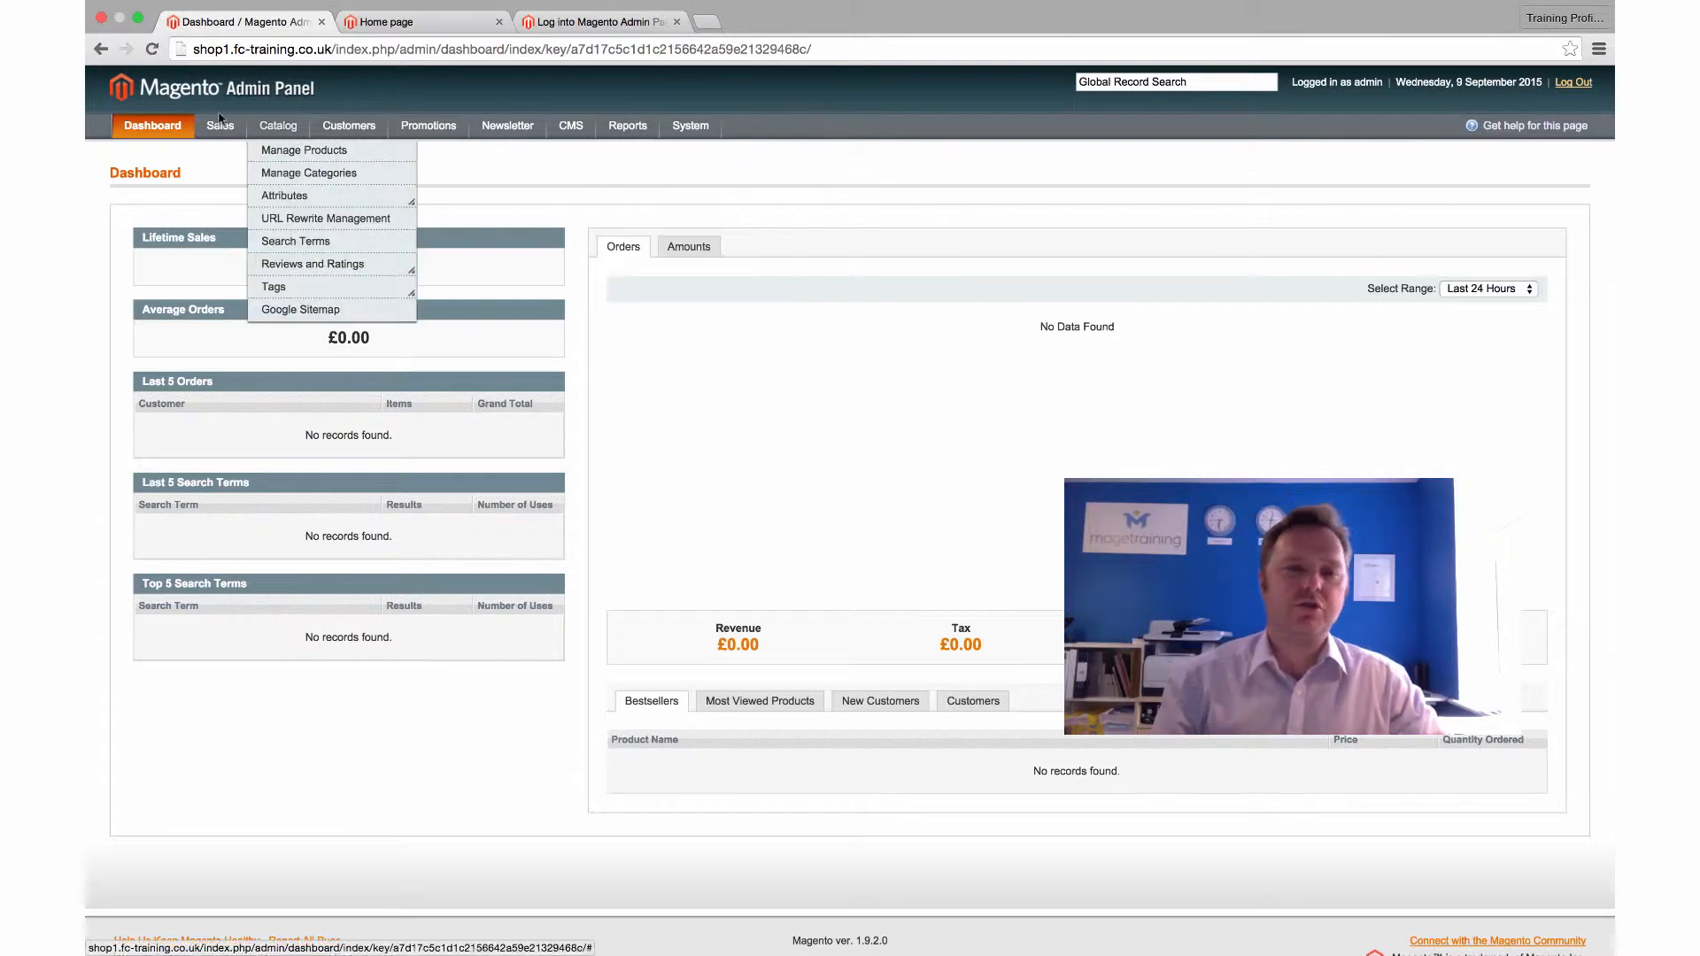
click(287, 153)
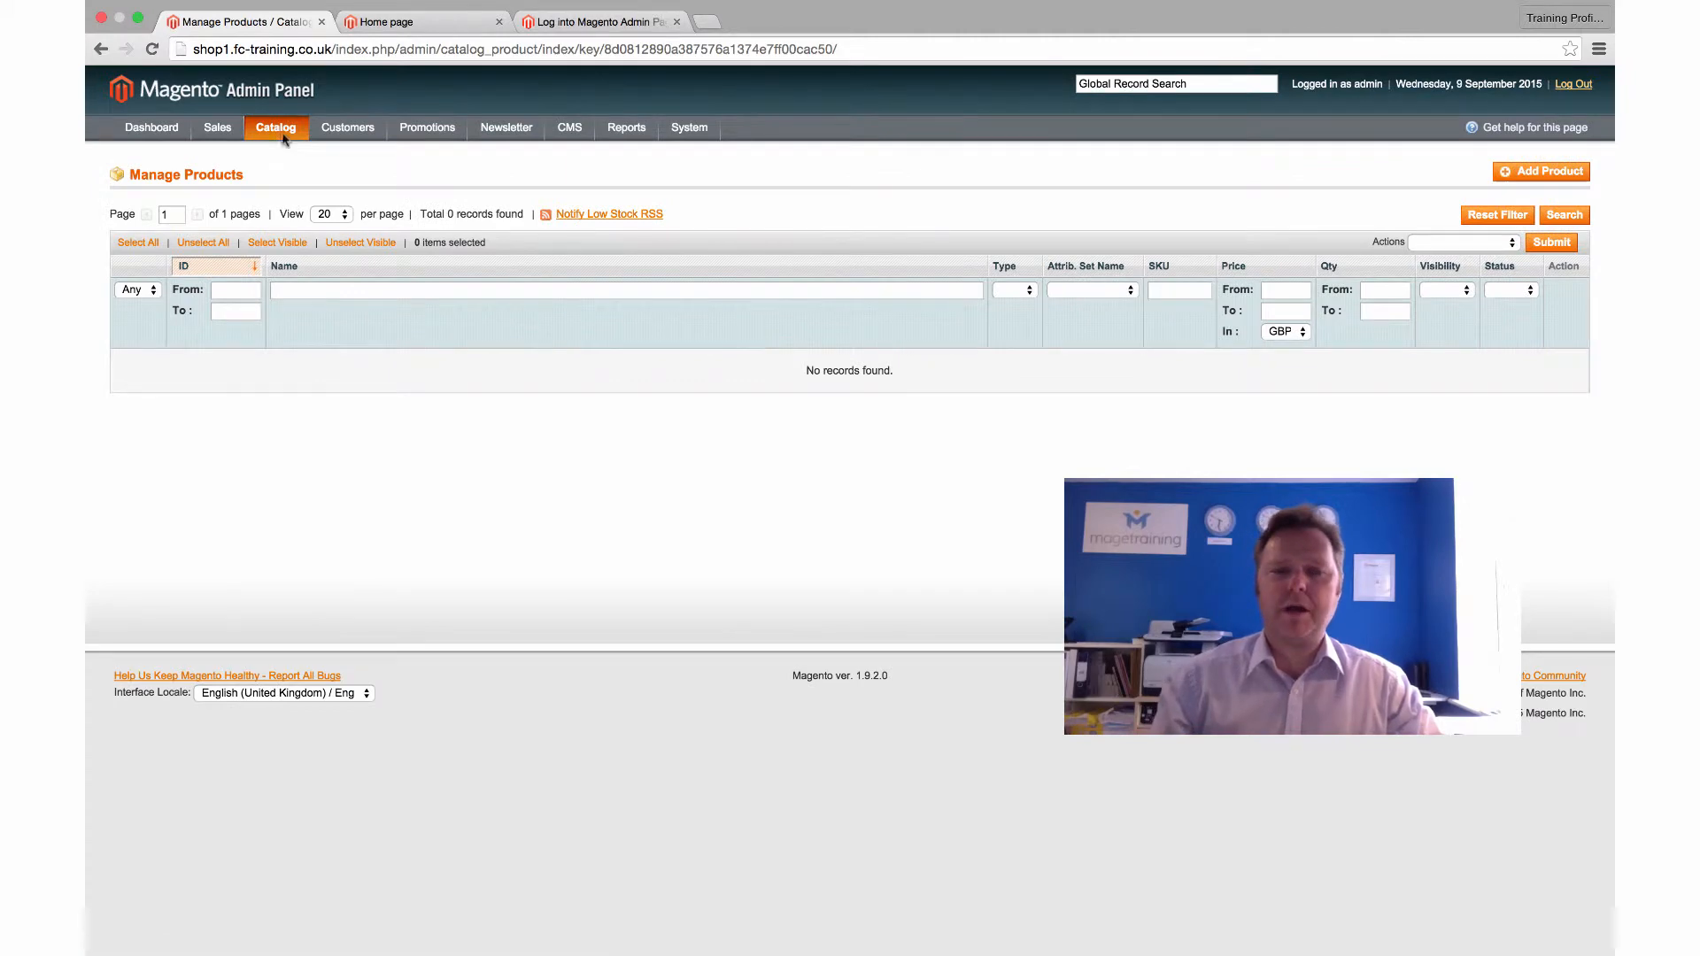
mouse_move(277, 136)
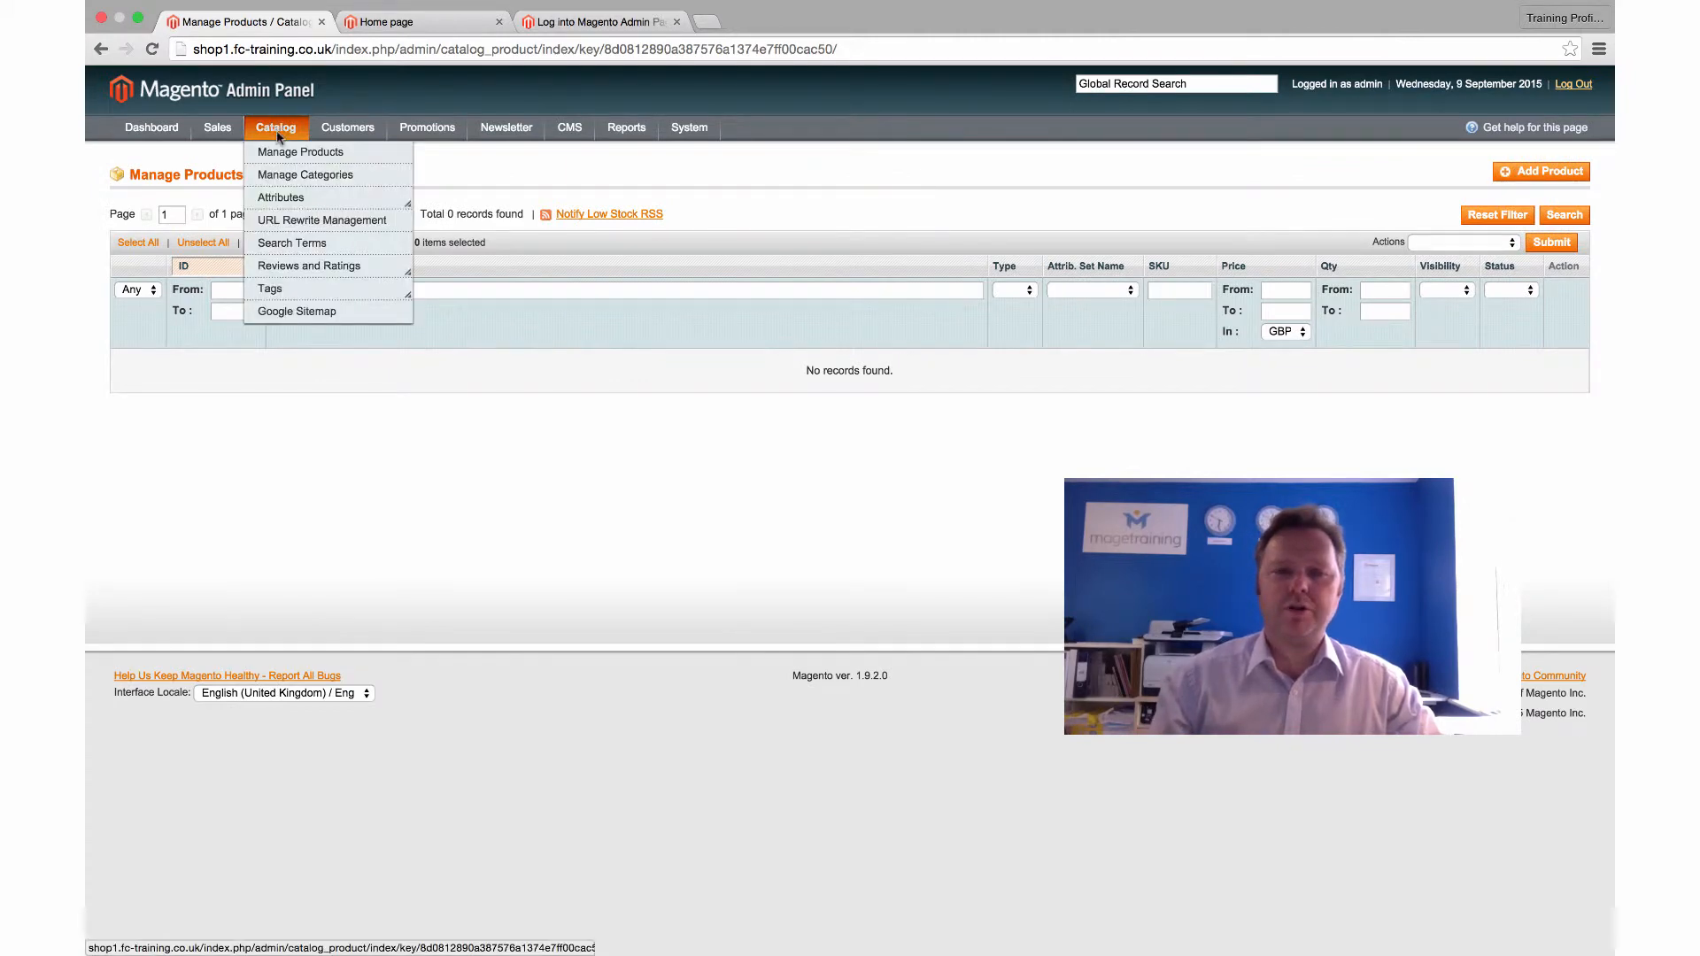
click(1526, 173)
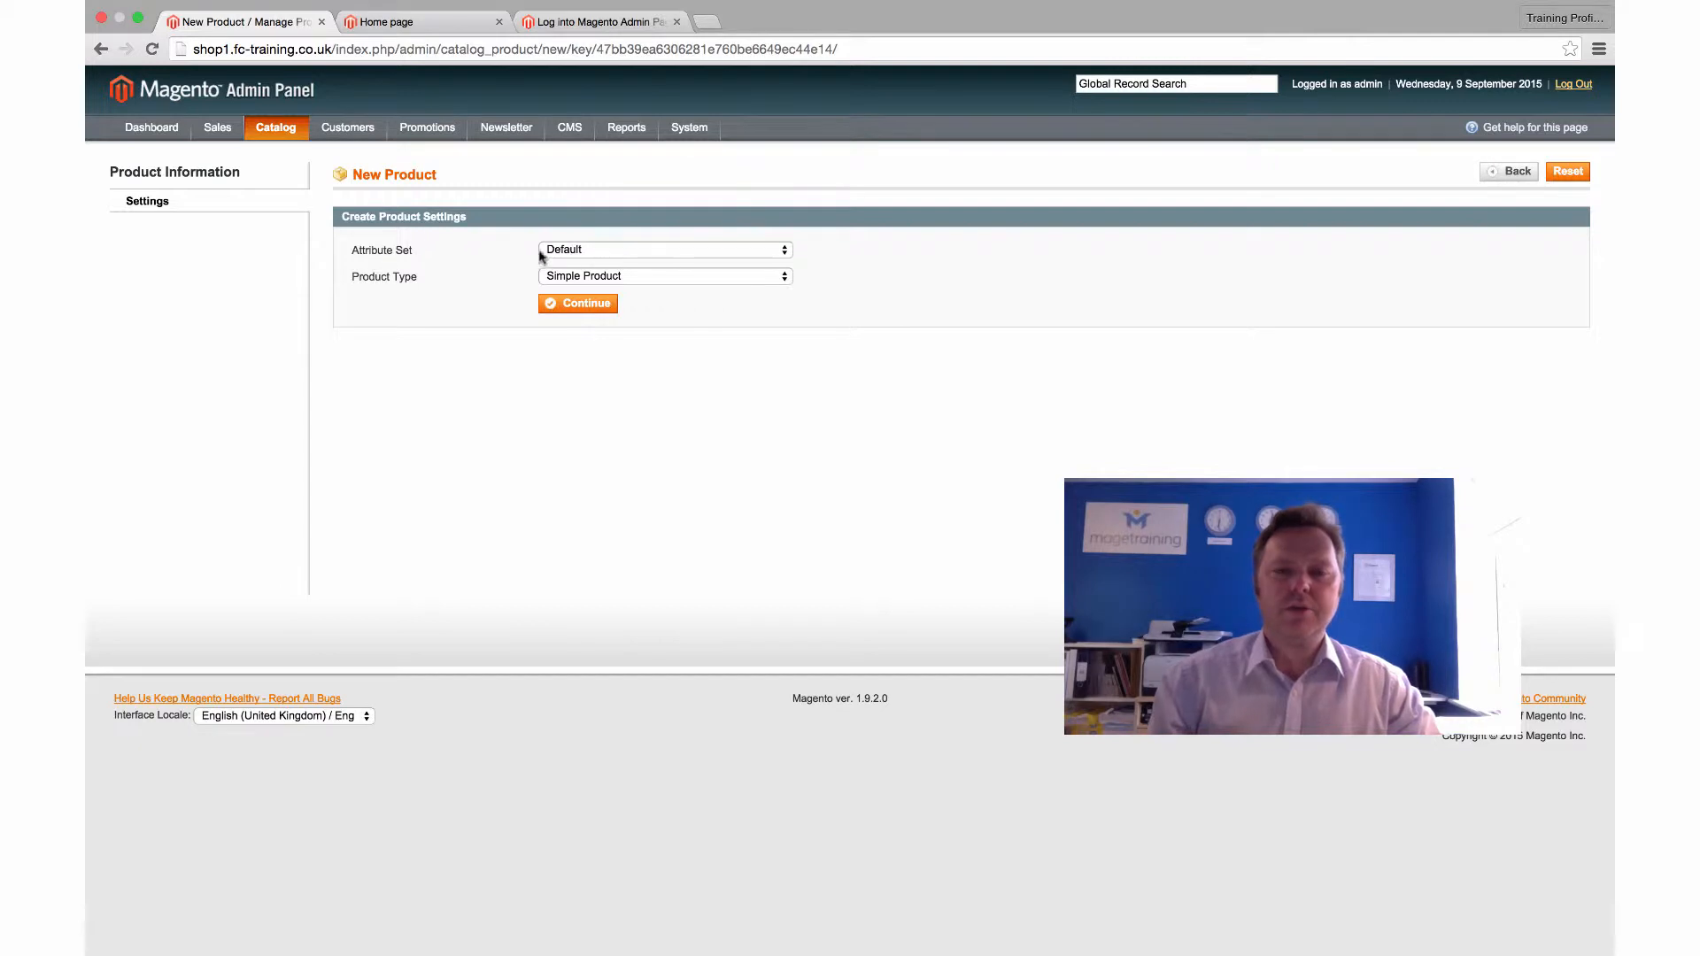
Choose the Accessories attribute set and keep Simple Product as the product type
click(609, 249)
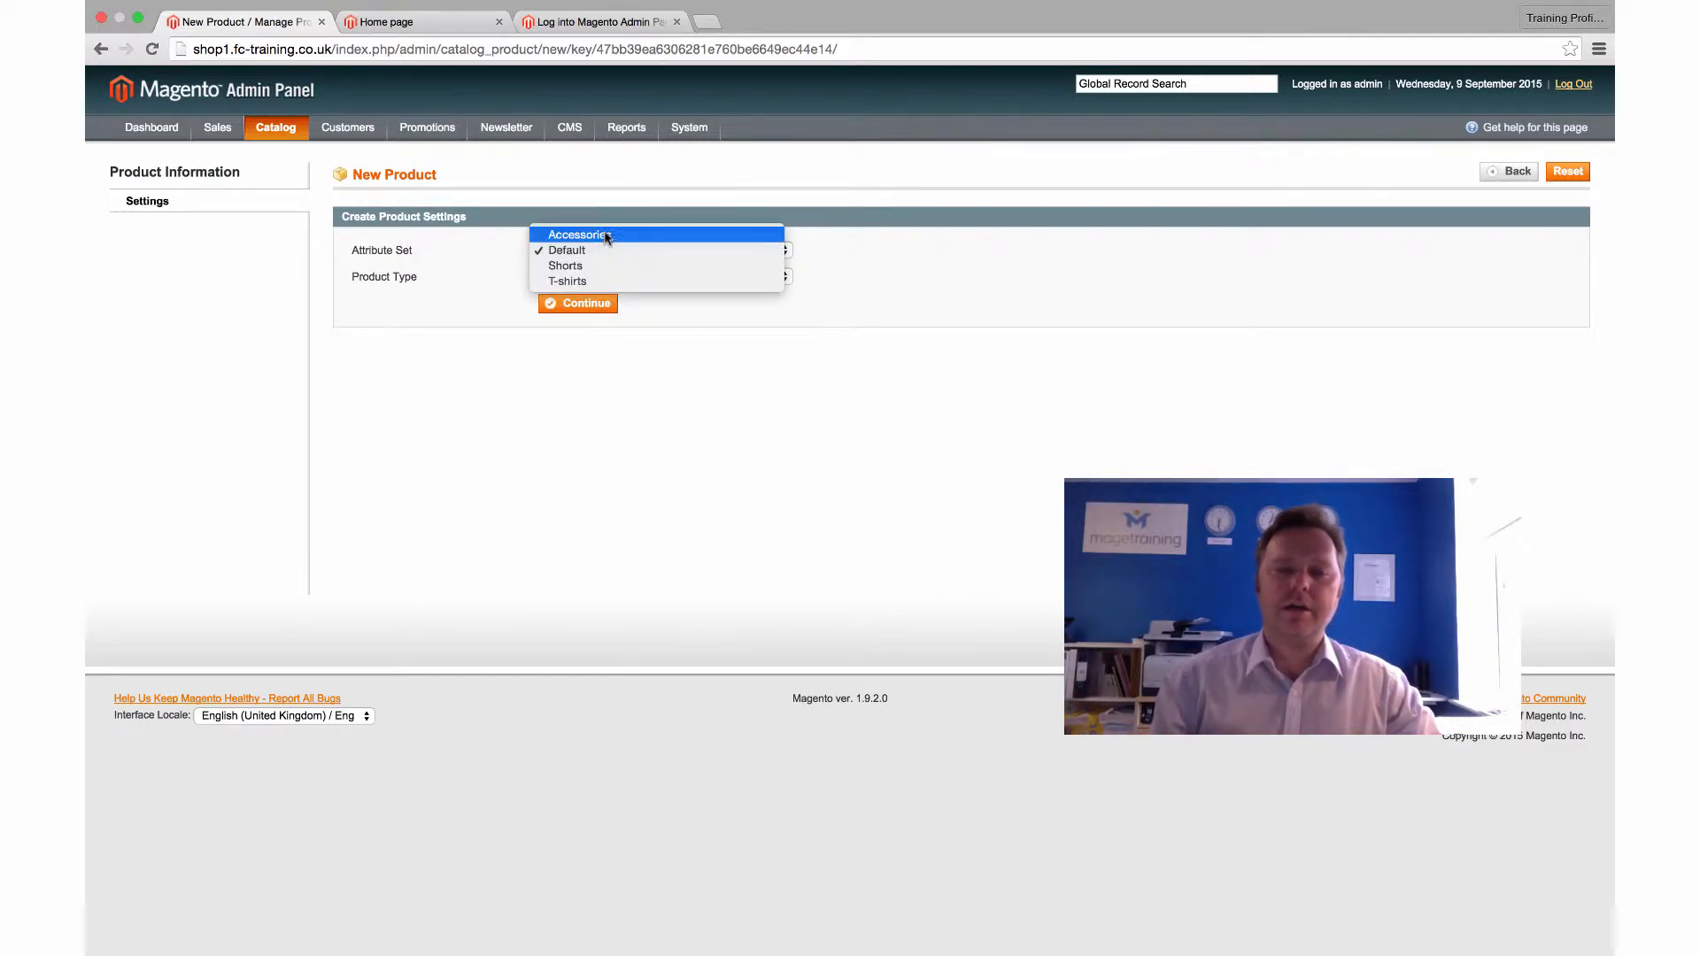
click(607, 235)
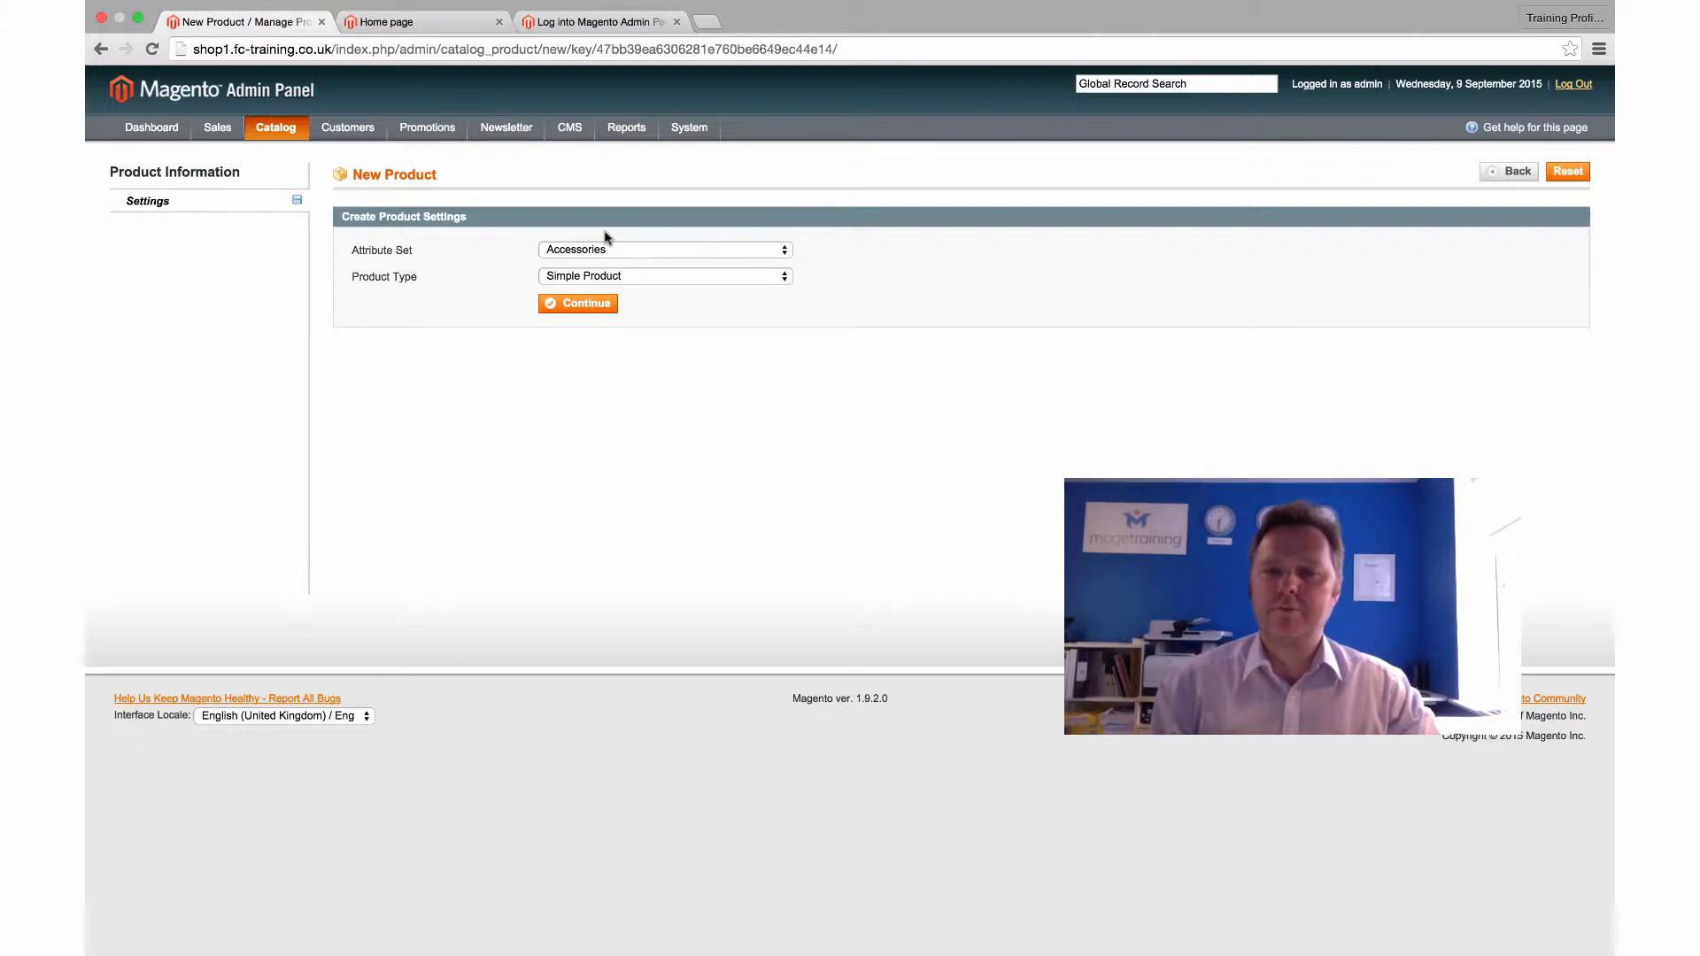
click(688, 281)
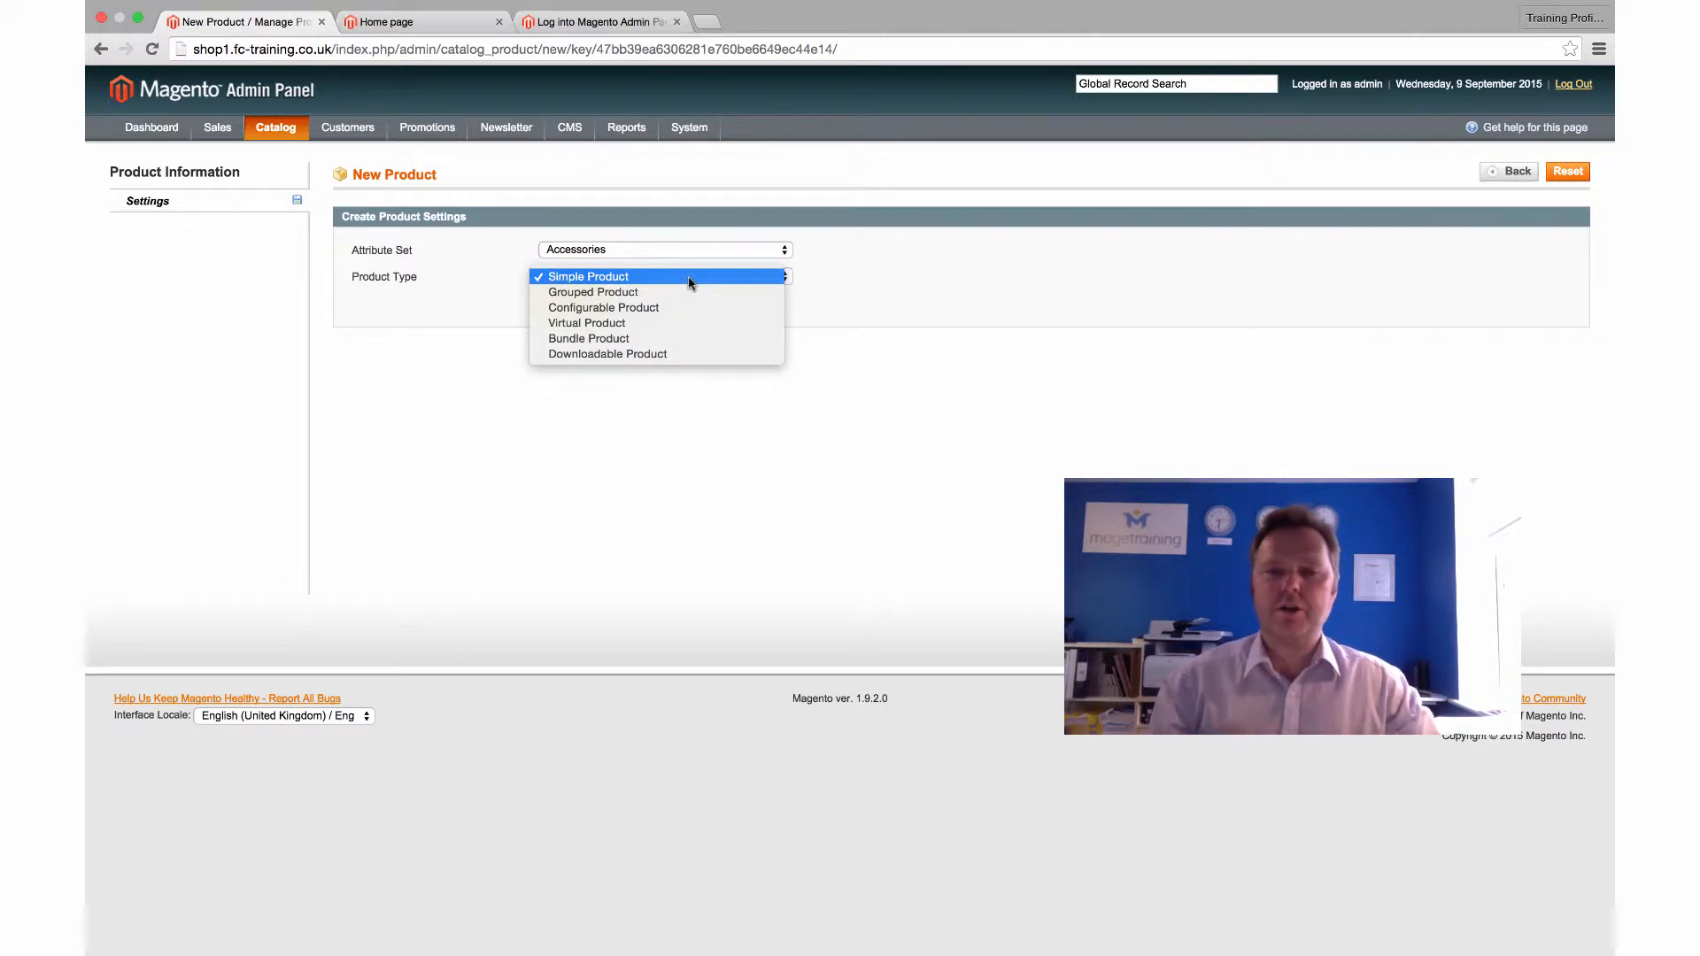
click(688, 280)
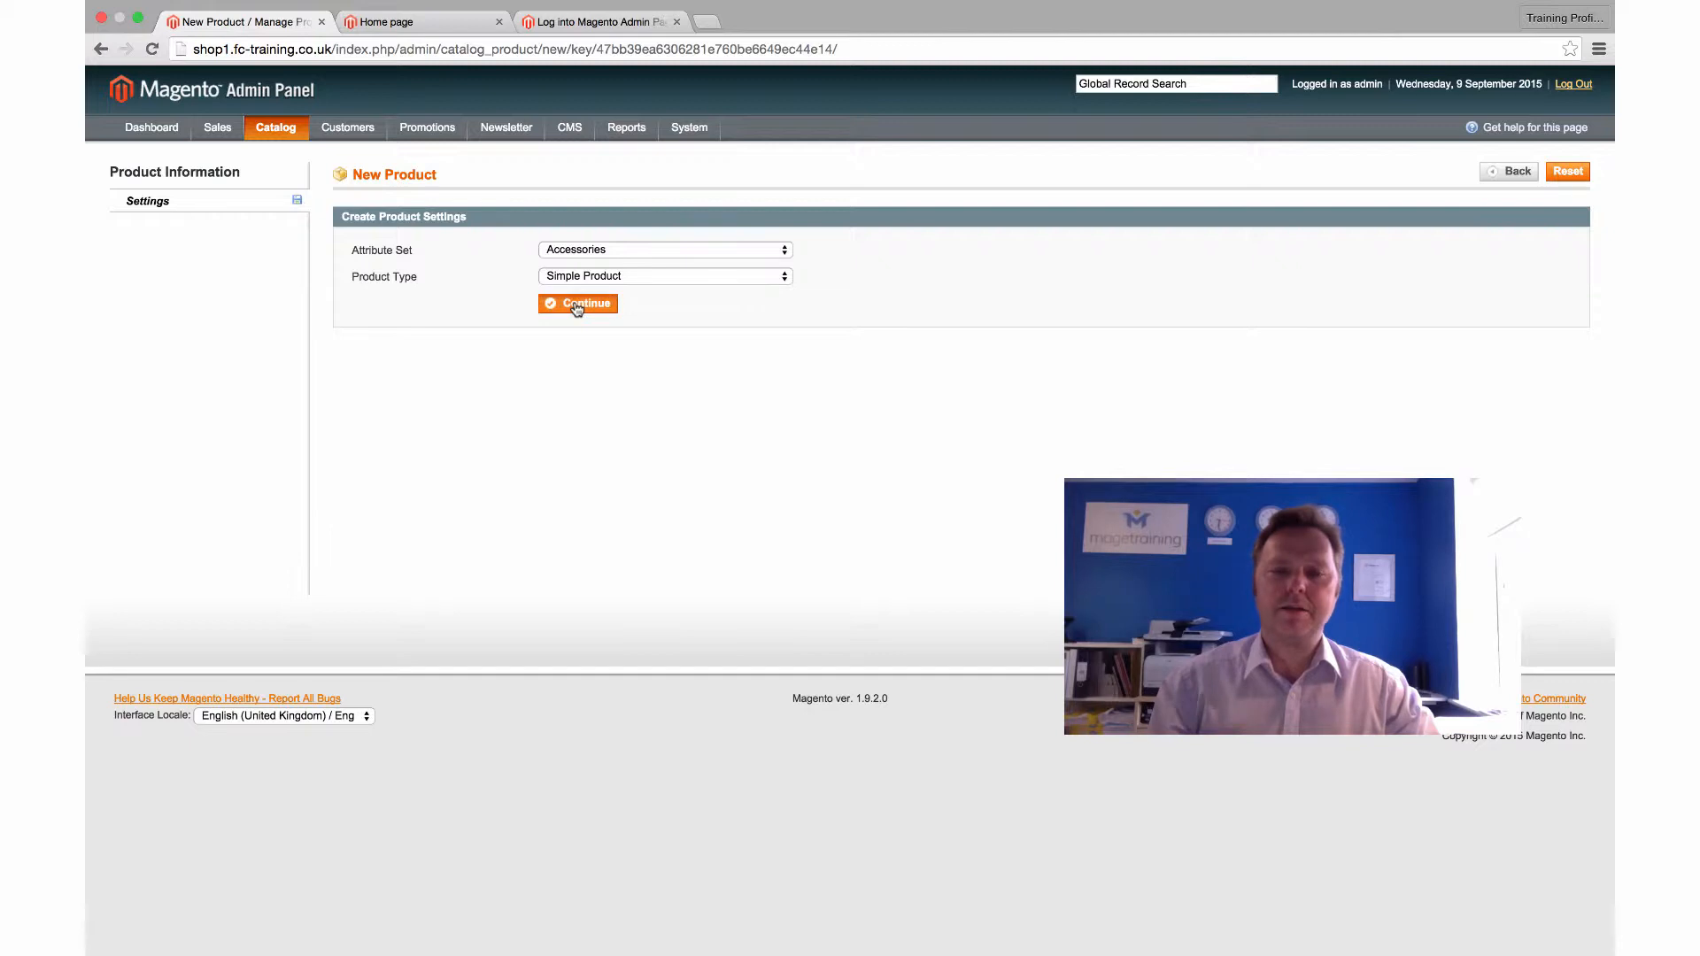
Continue to the blank details form for the Accessories simple product
click(576, 303)
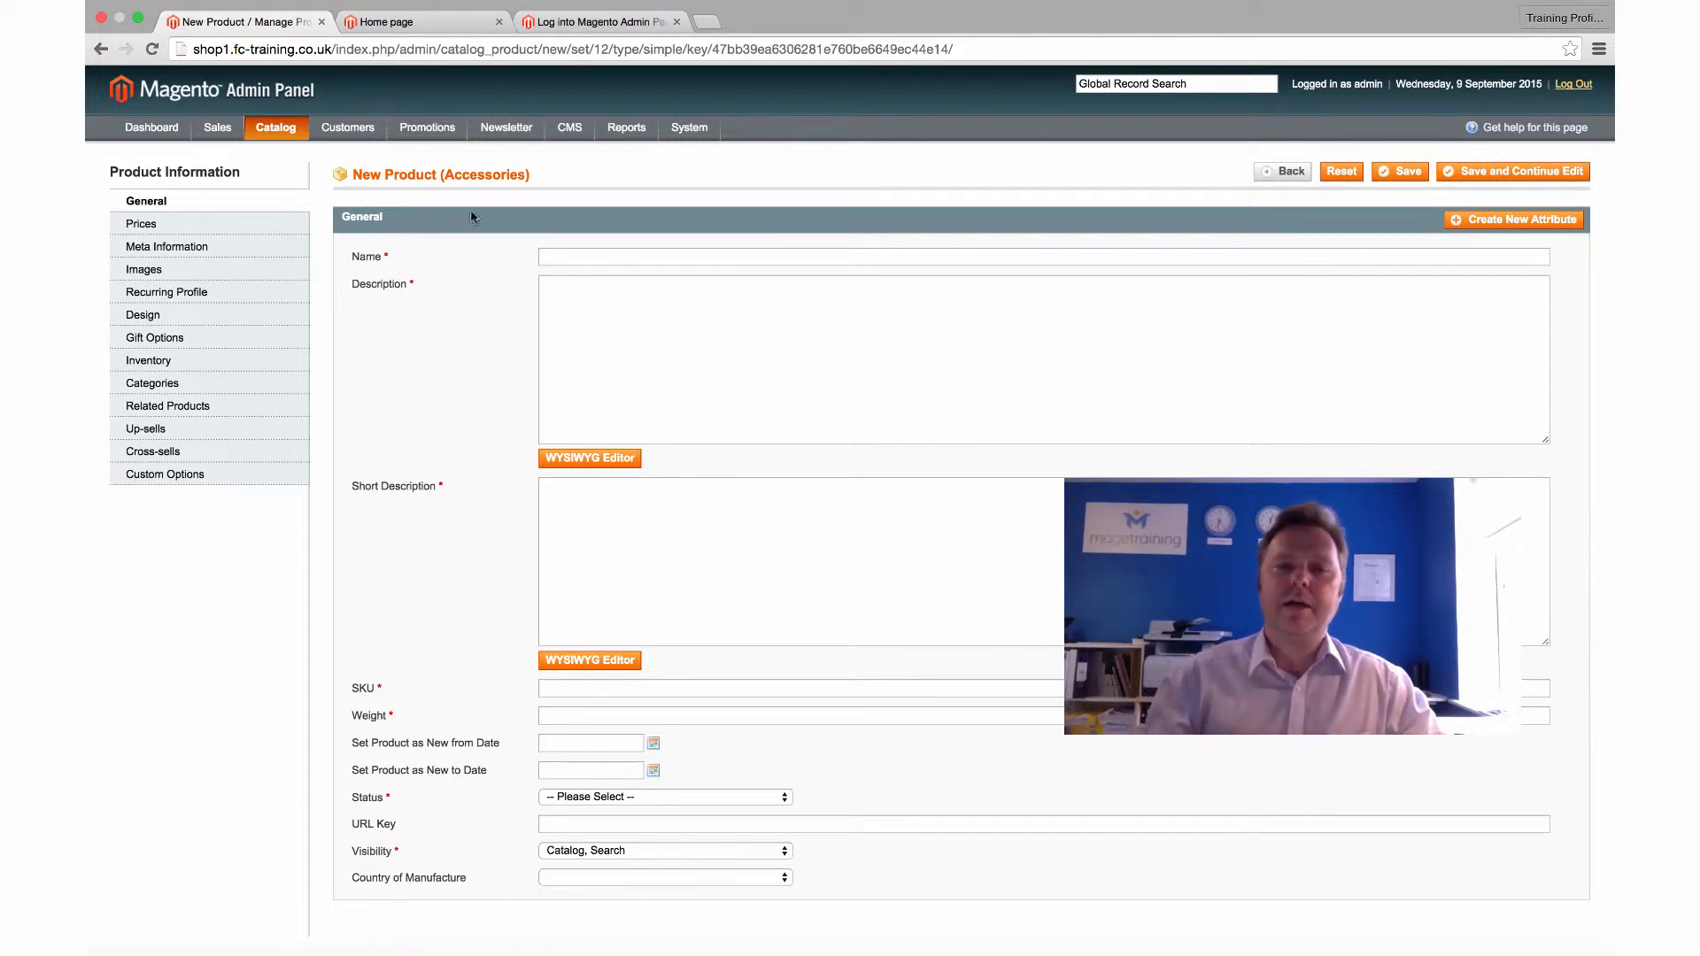
Save the empty form to flag required fields, check Price and Tax Class, then return to General
click(1494, 176)
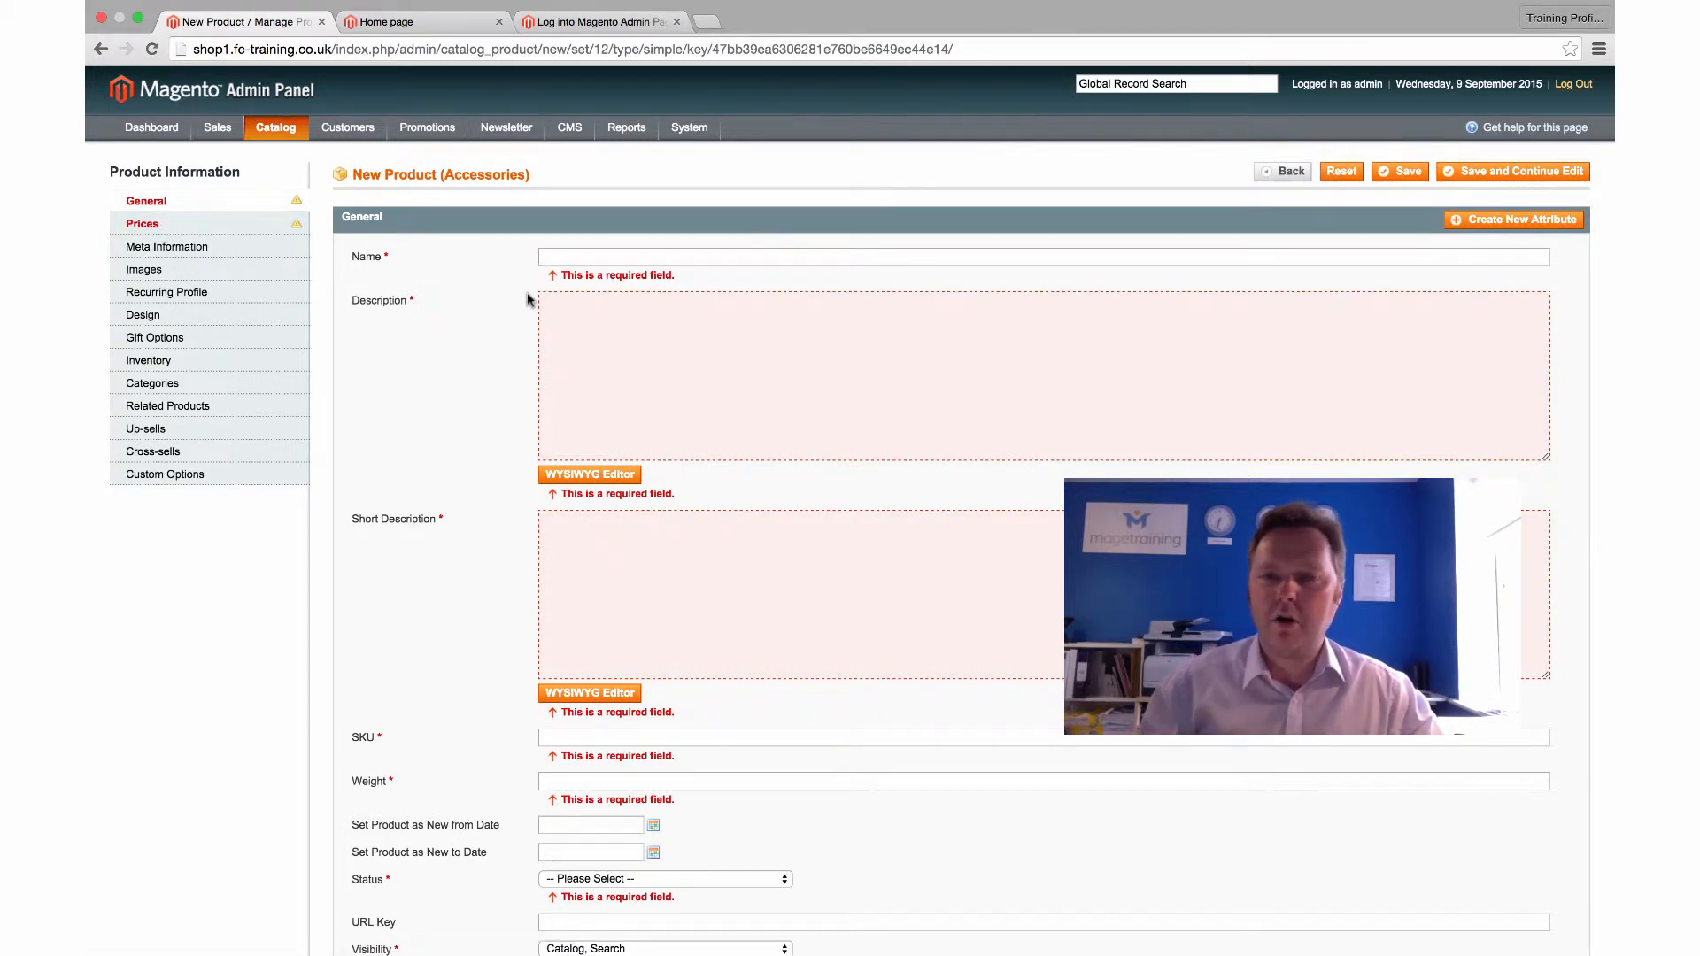
click(147, 227)
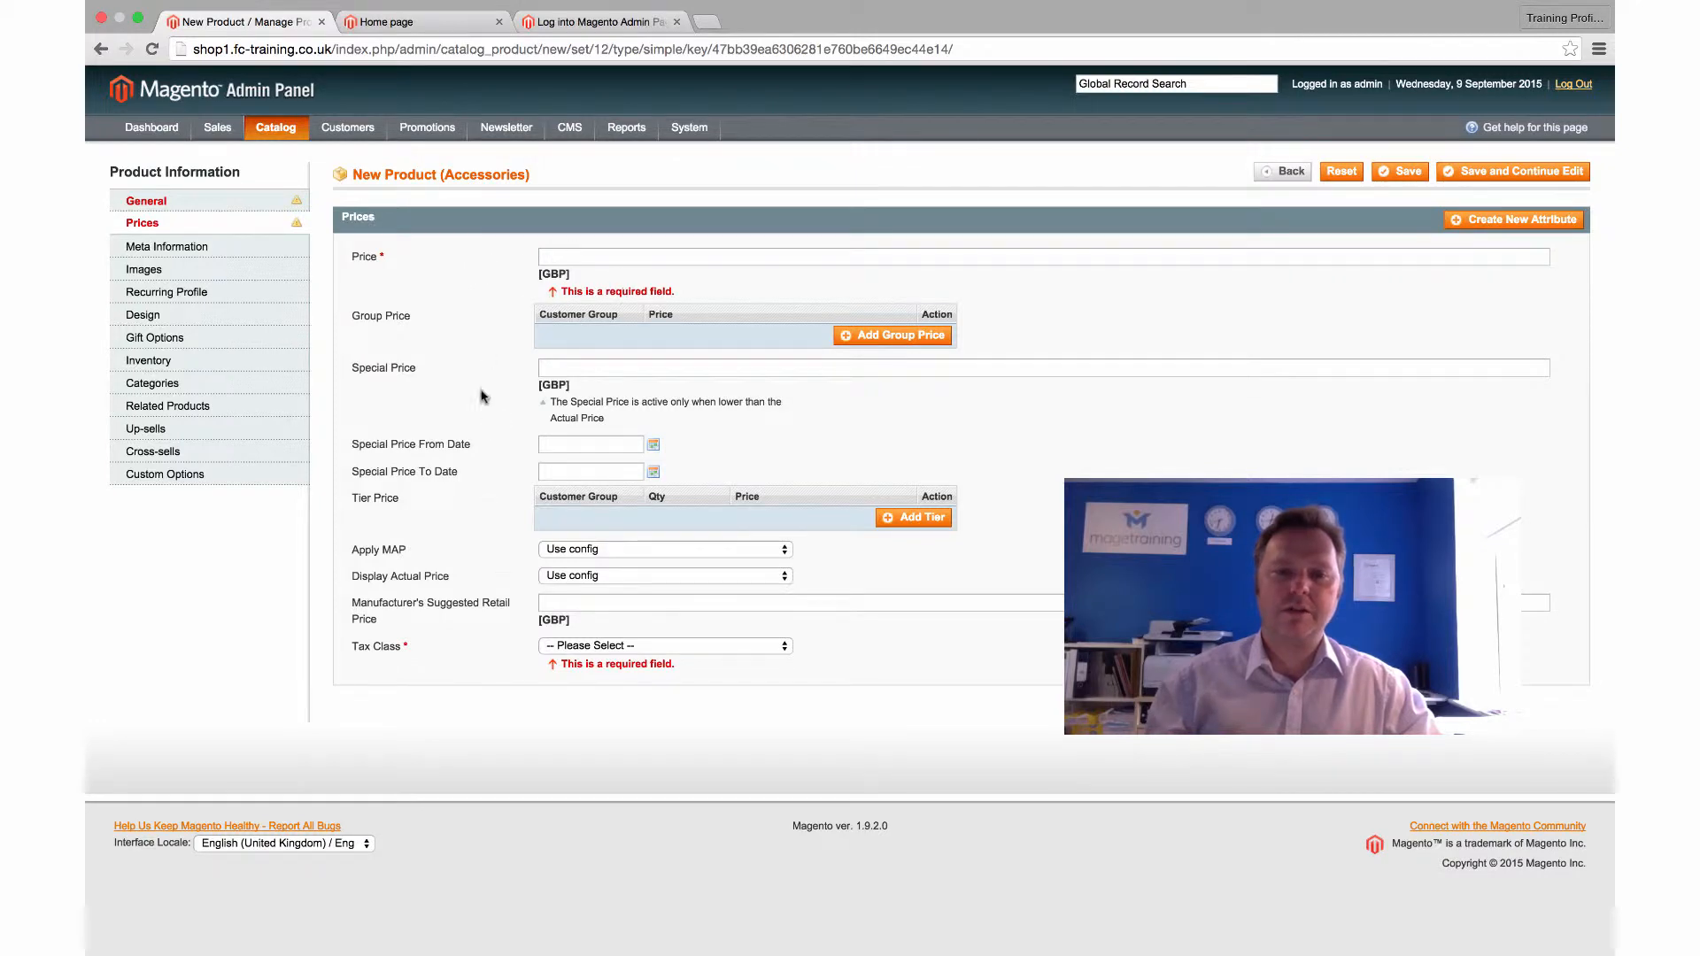
click(214, 204)
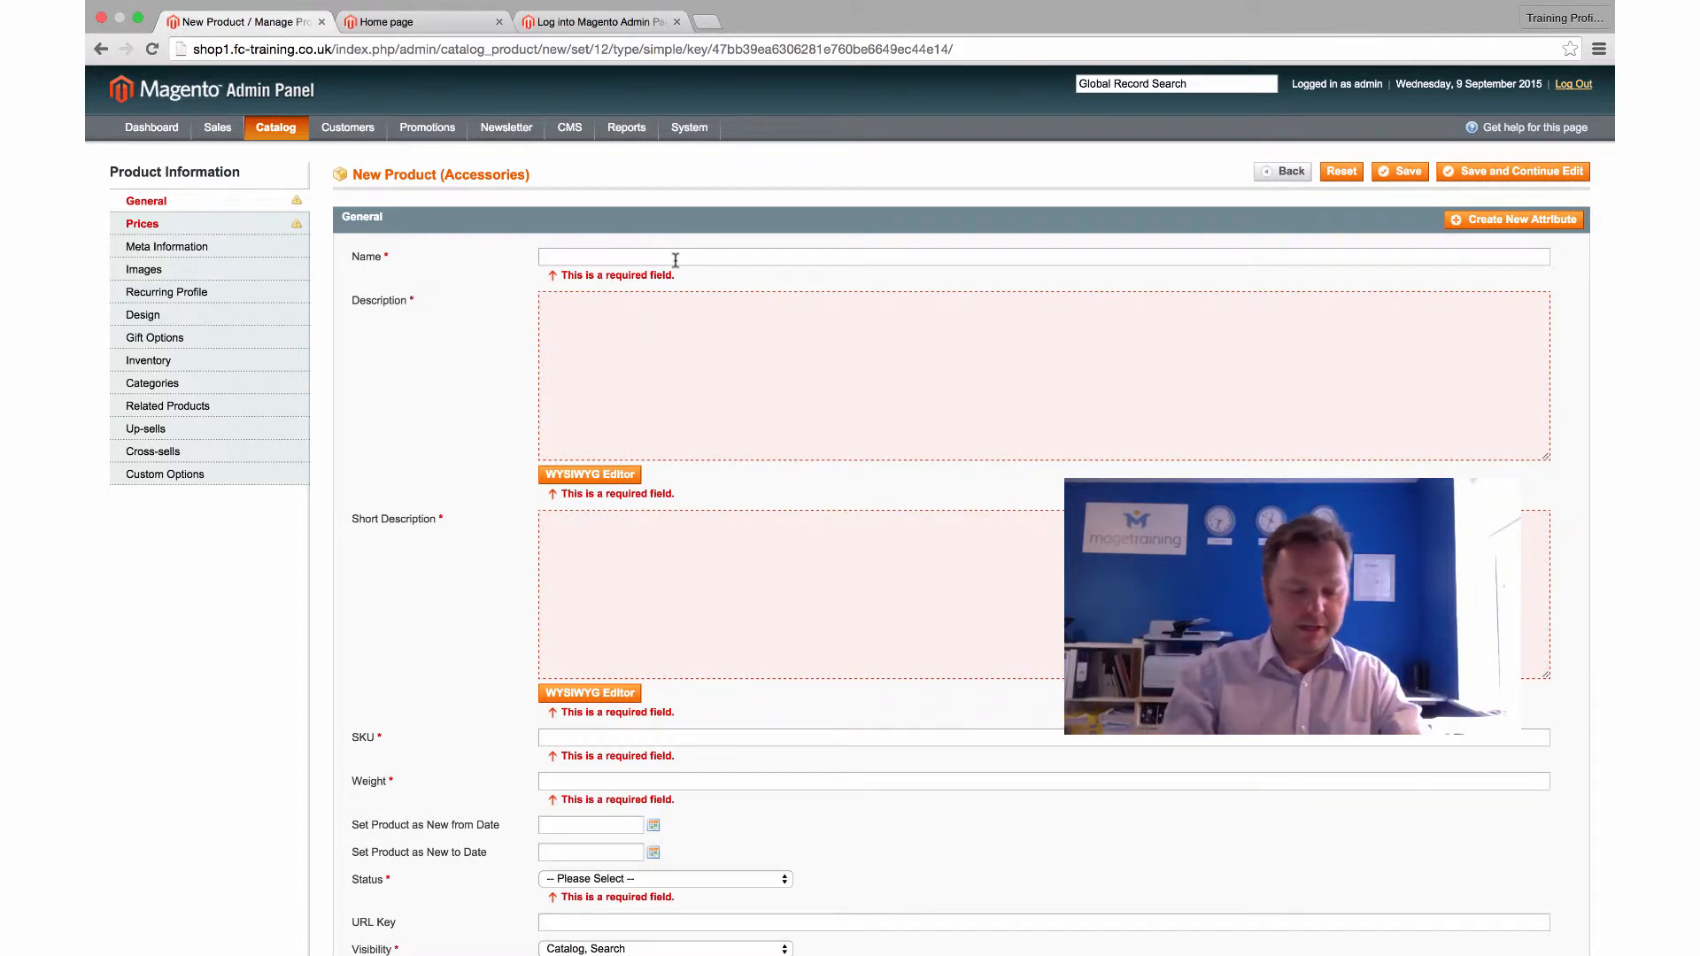
Enter 'MageTraining USB Powerbank' as the product name
text(Mage)
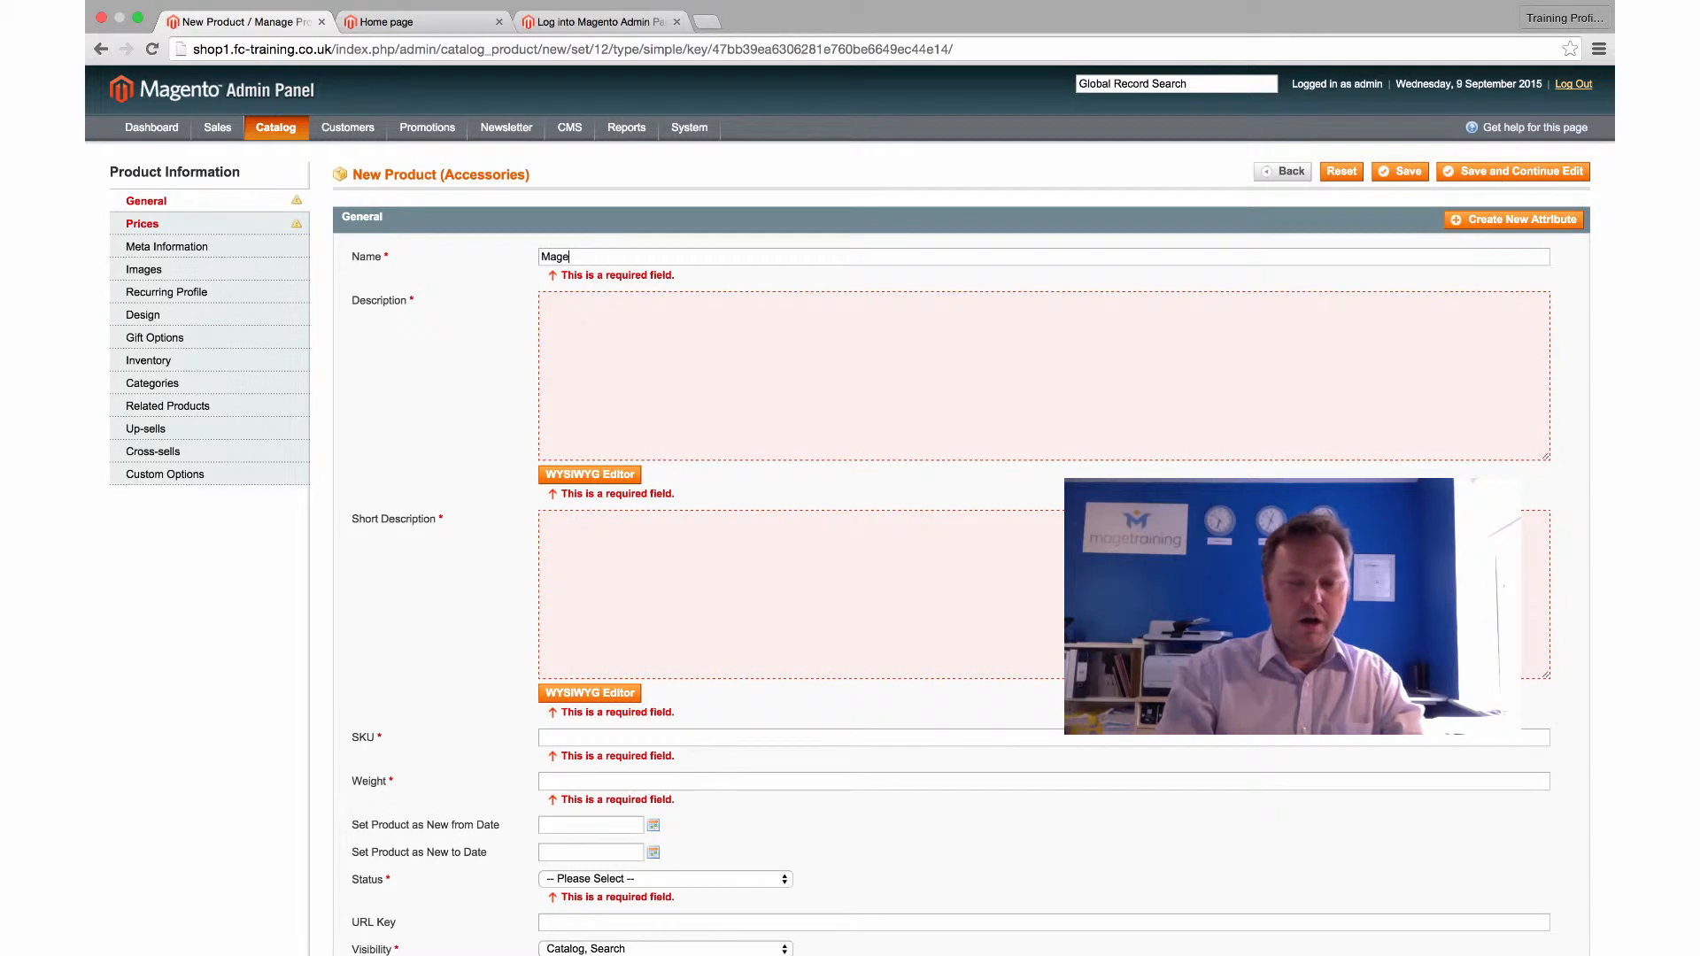
text(Trainin)
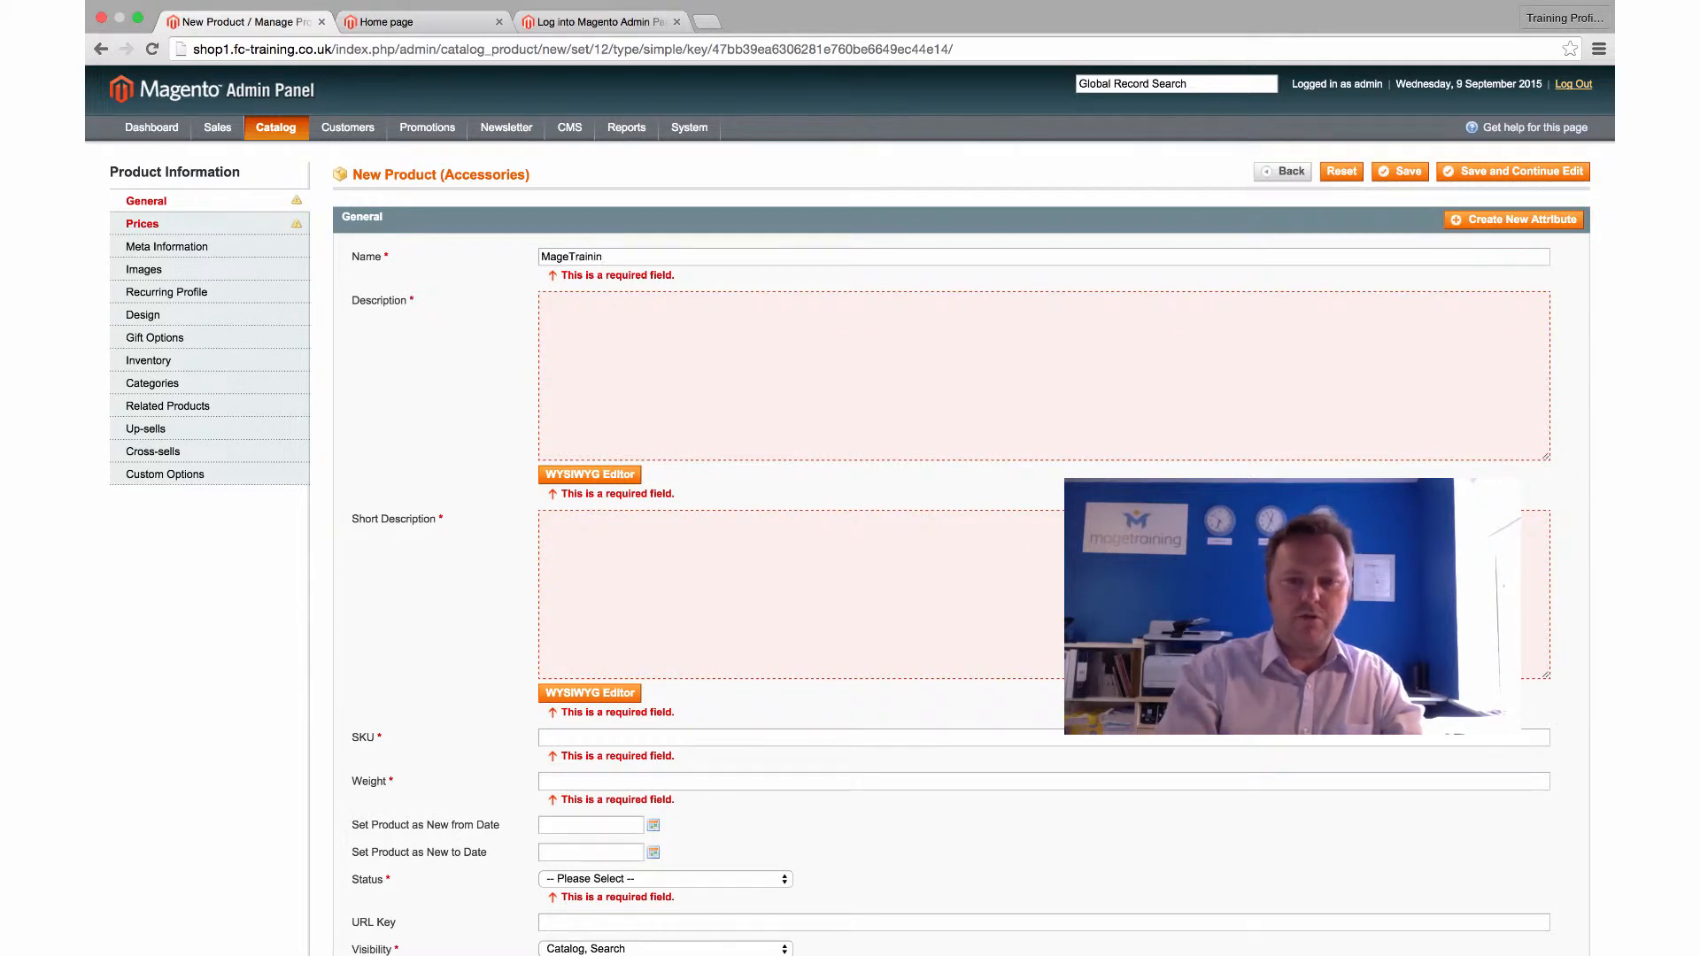
text(g U)
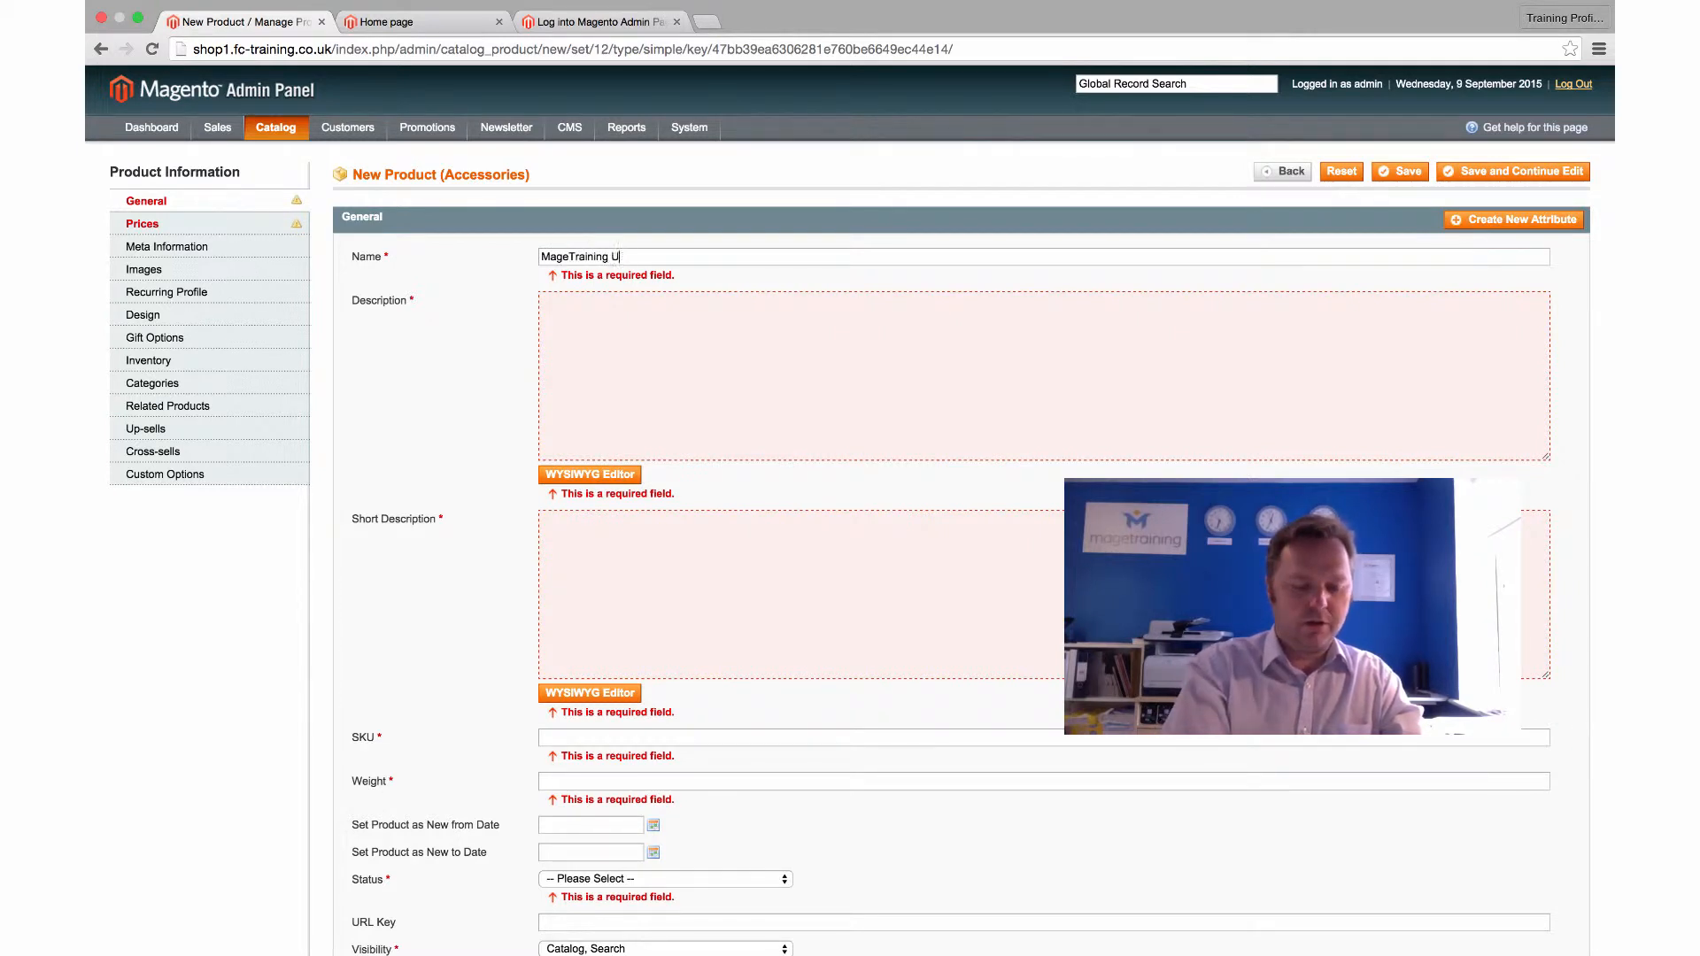
text(SB Powe)
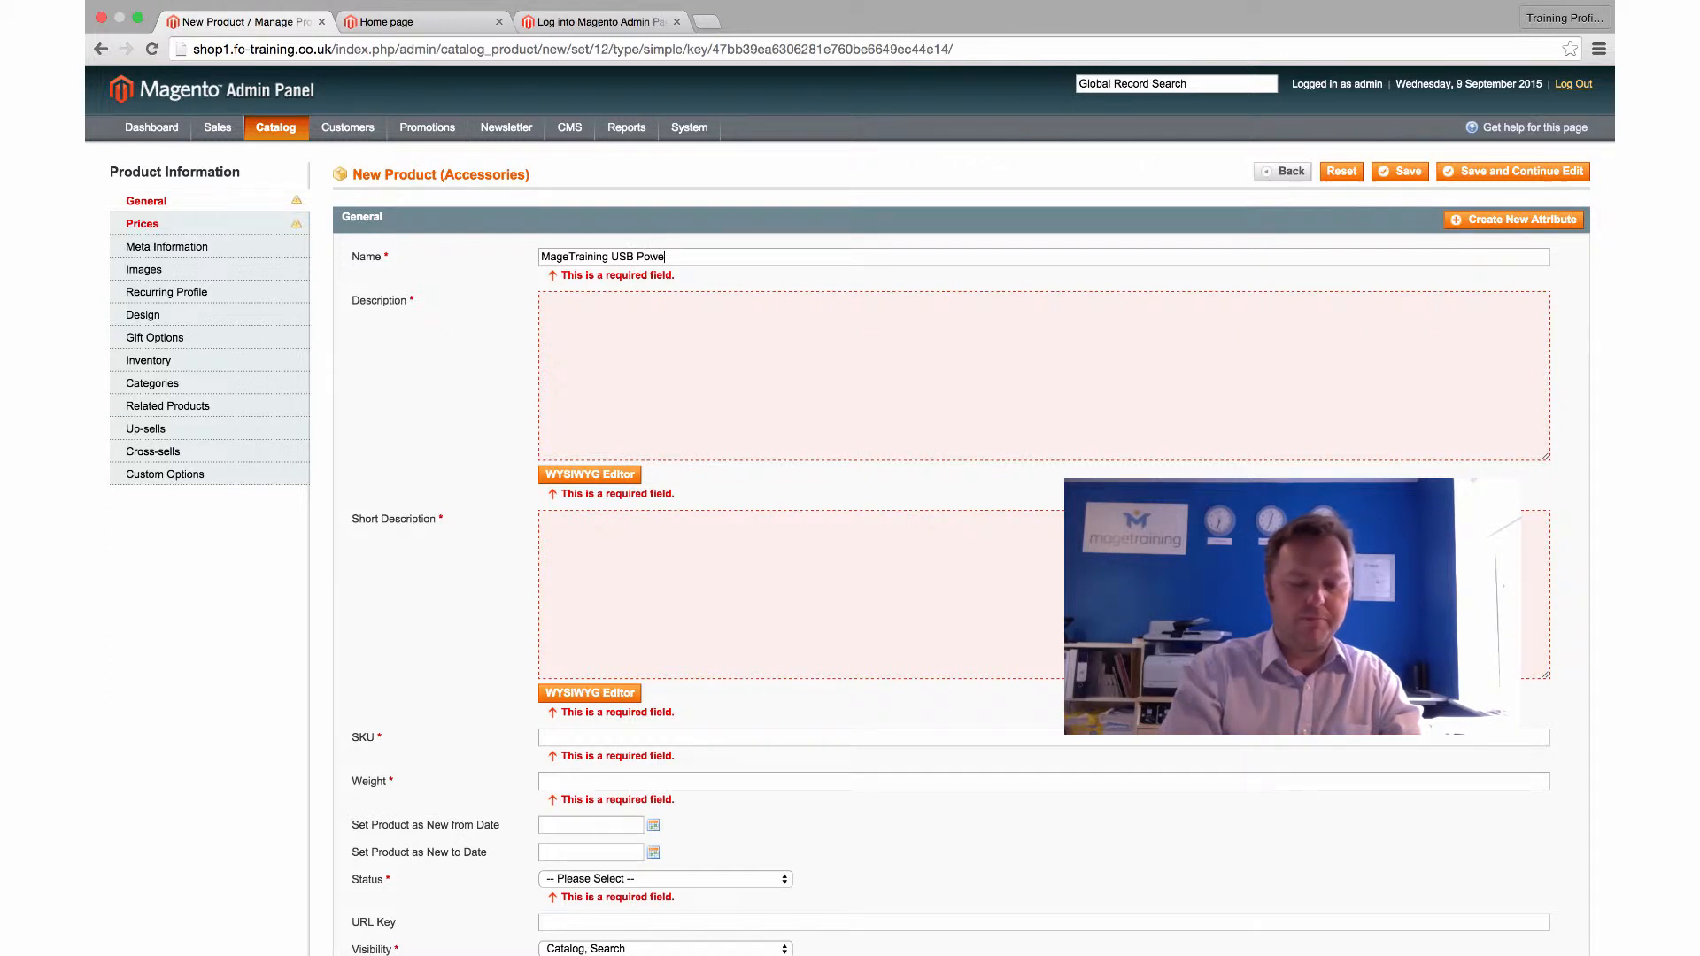
text(rbank)
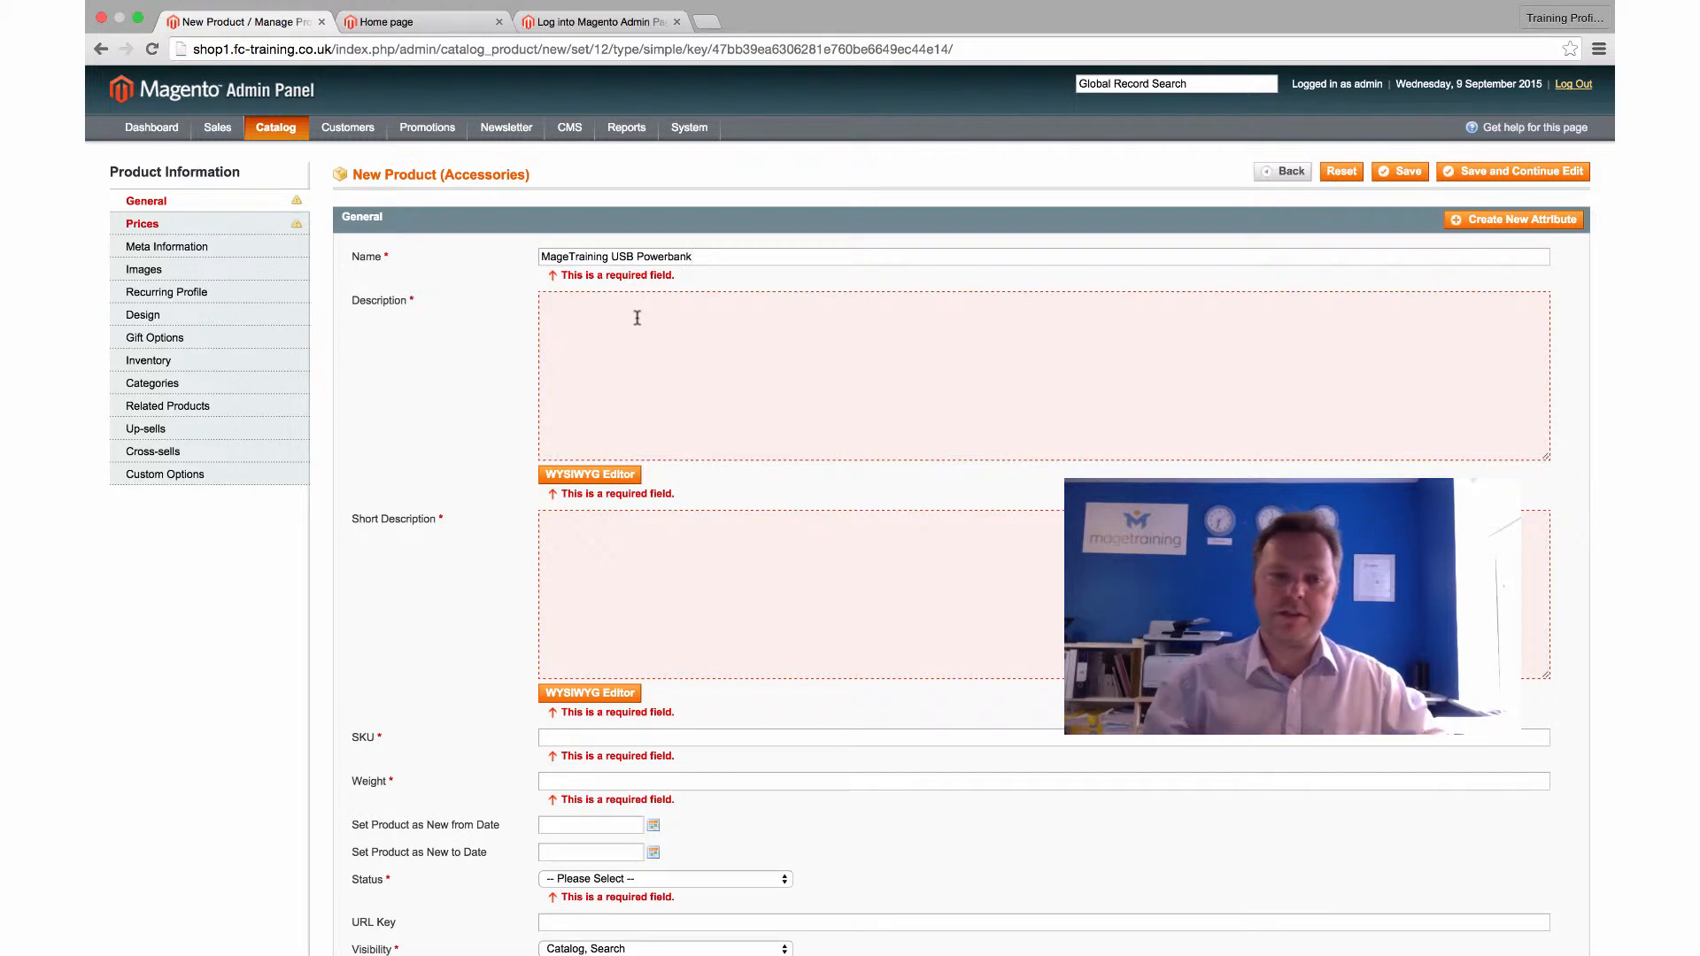
click(555, 298)
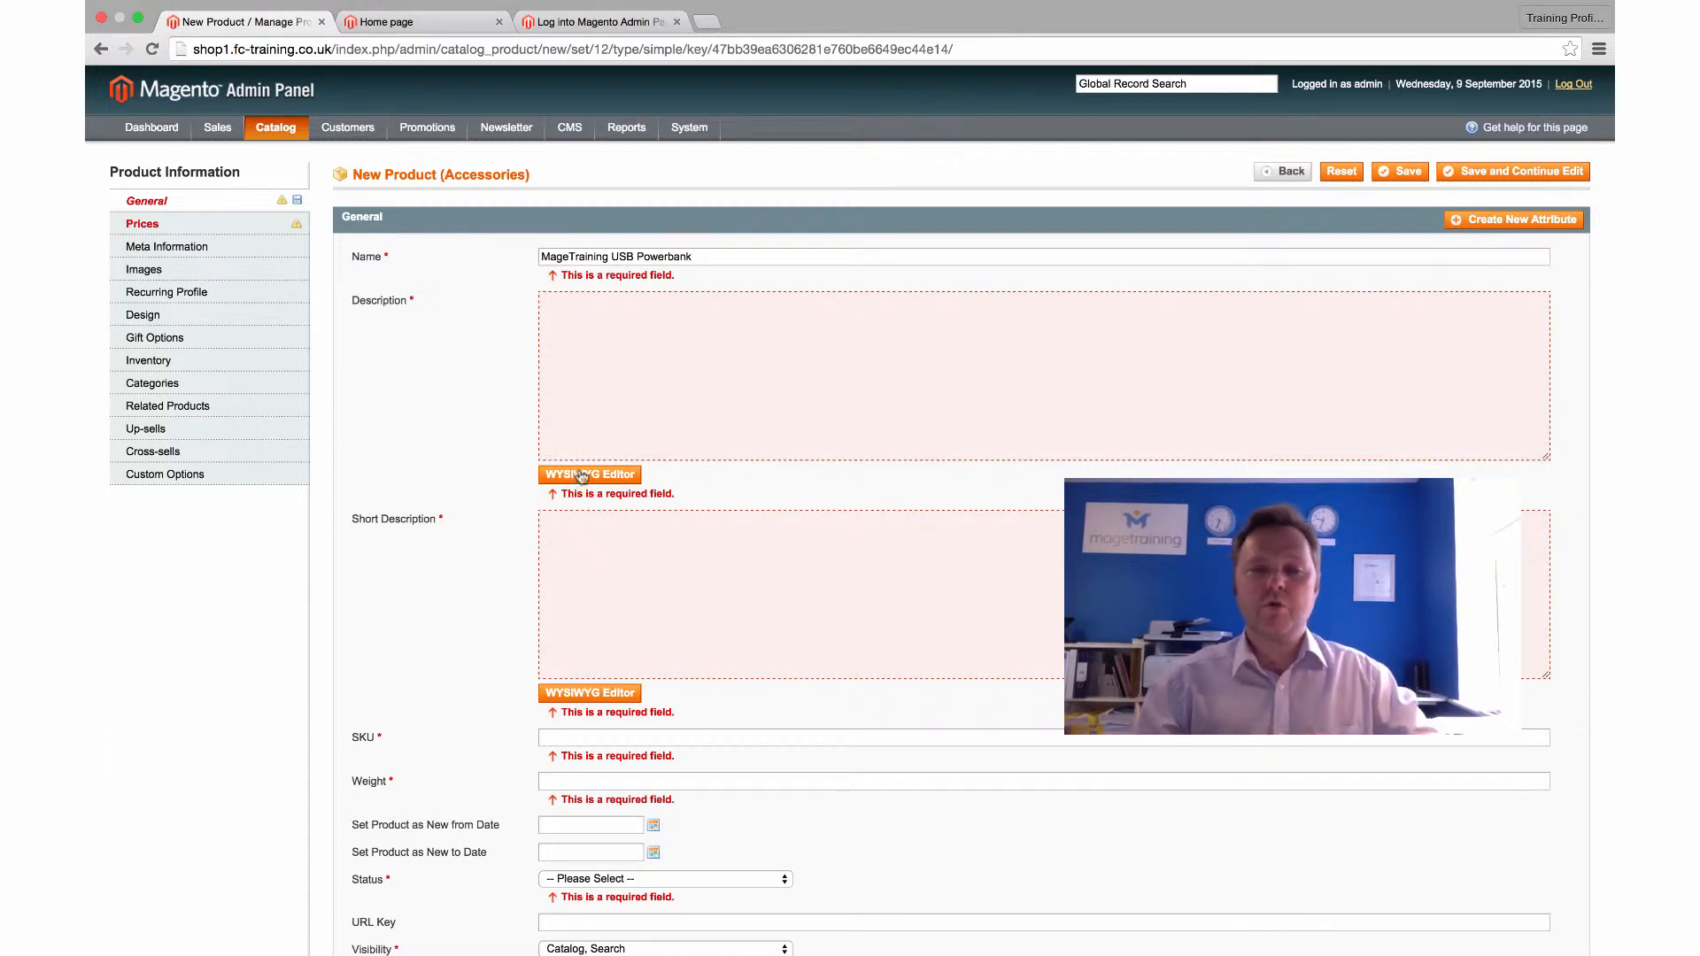
Write the Description and Short Description, previewing the description in the WYSIWYG editor
click(579, 530)
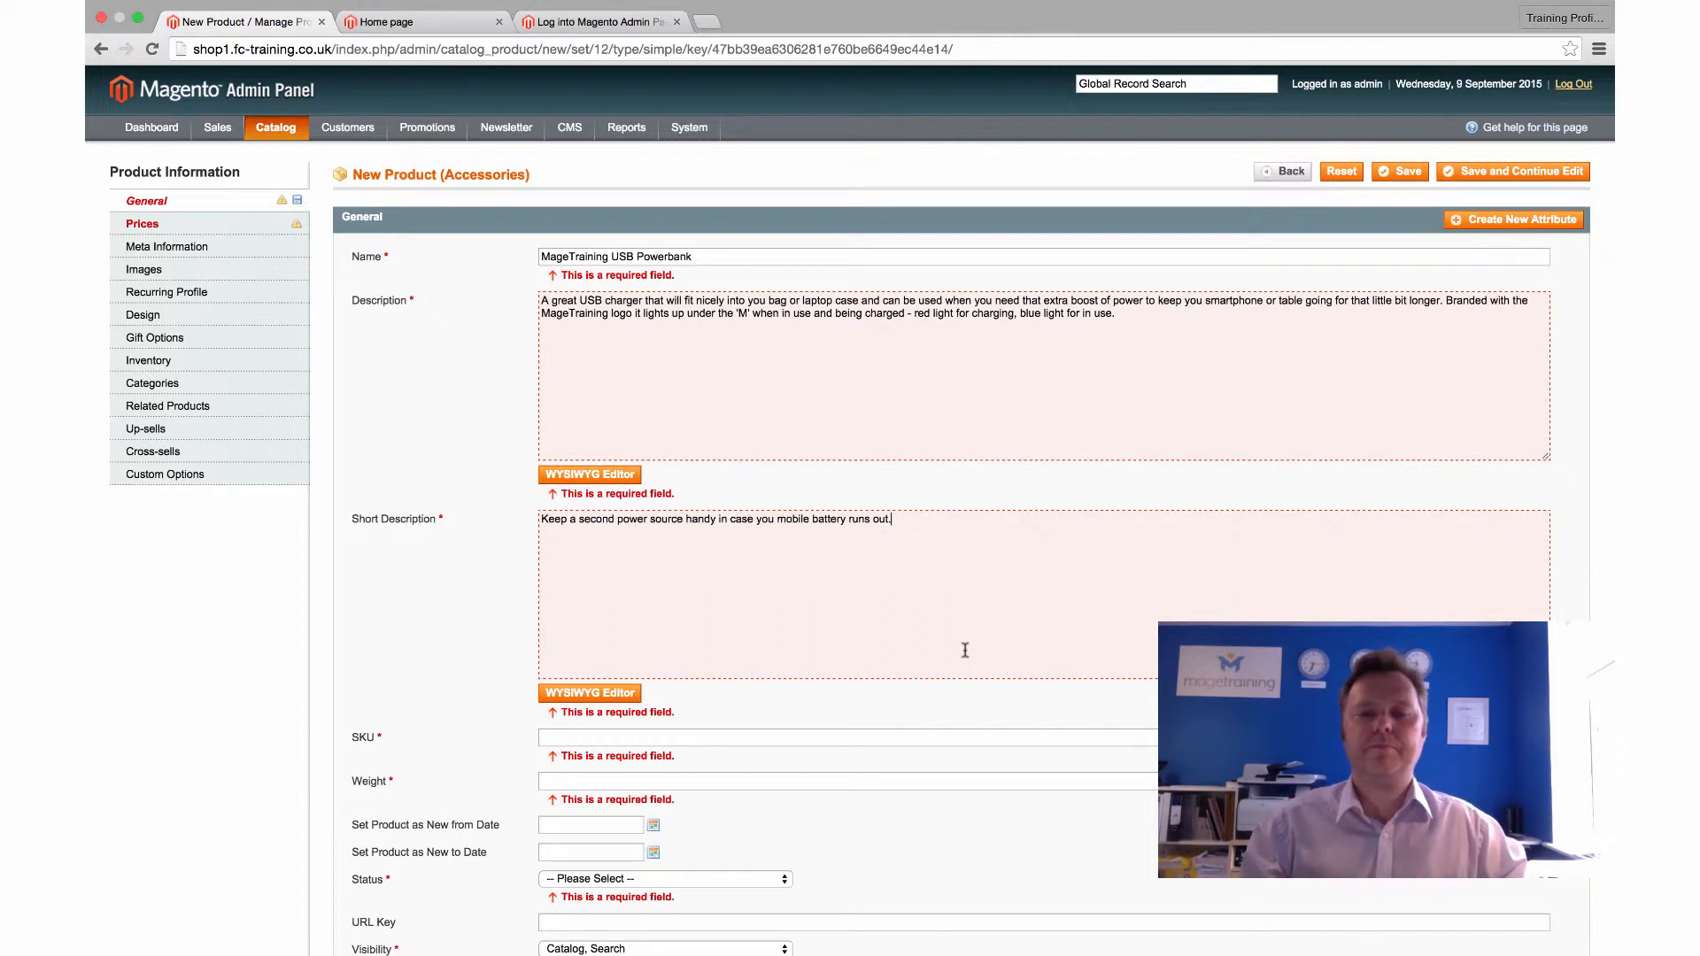
scroll(965, 650, down, 1)
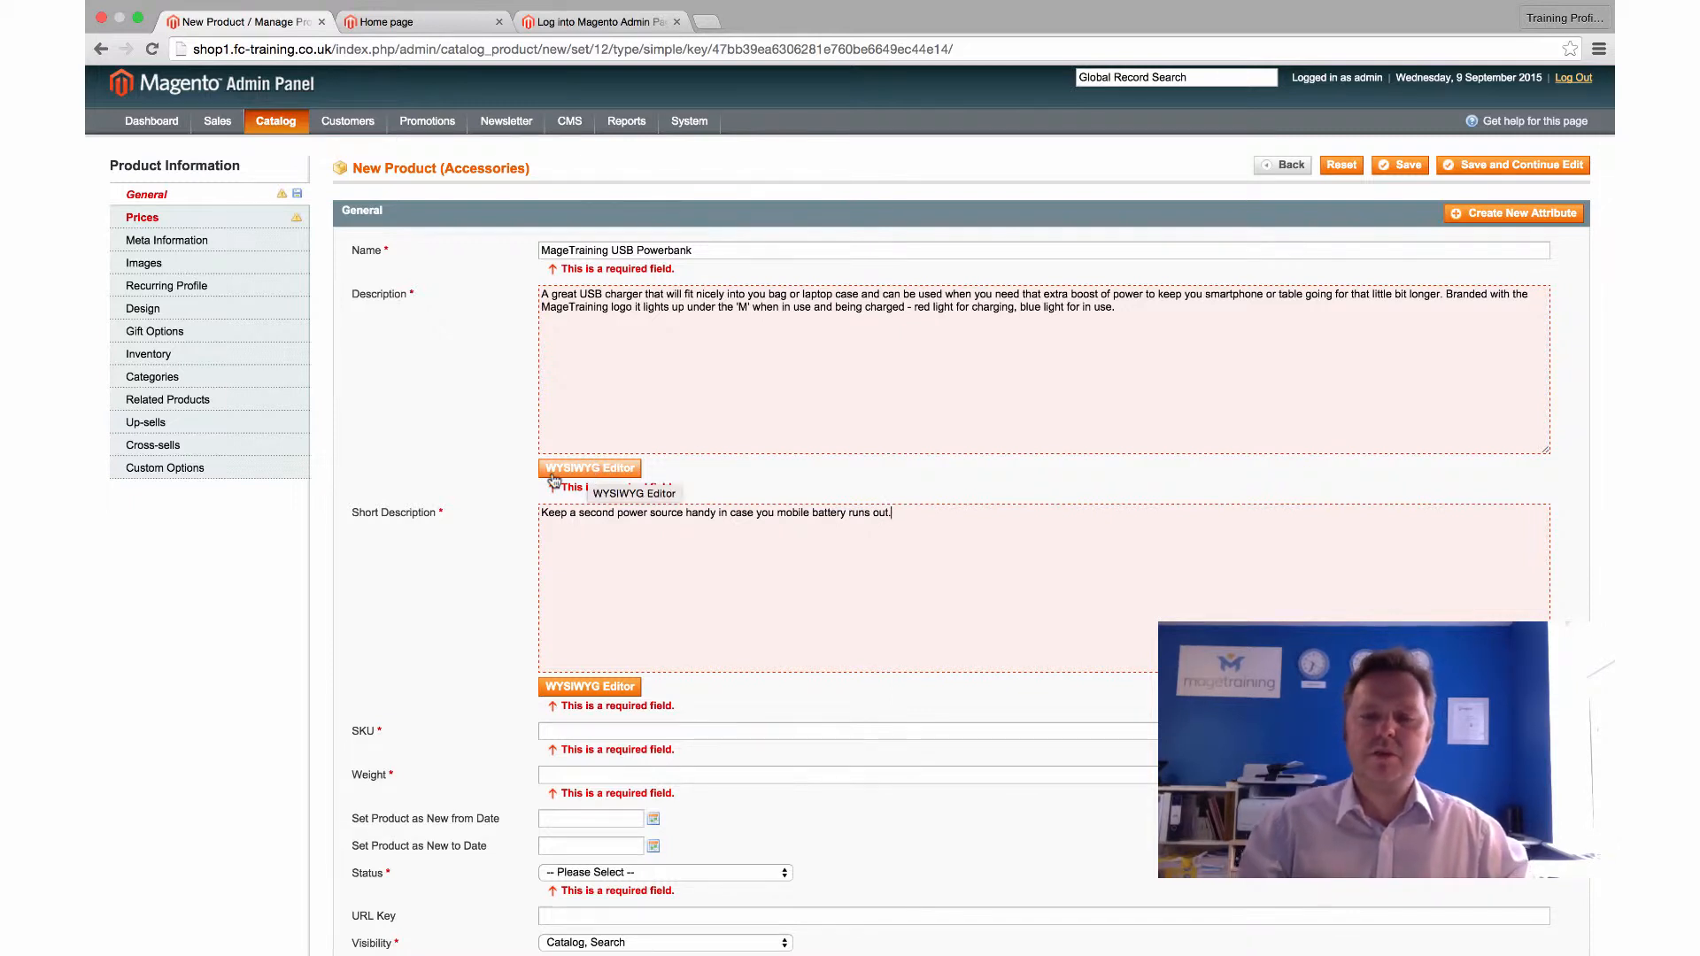
click(608, 472)
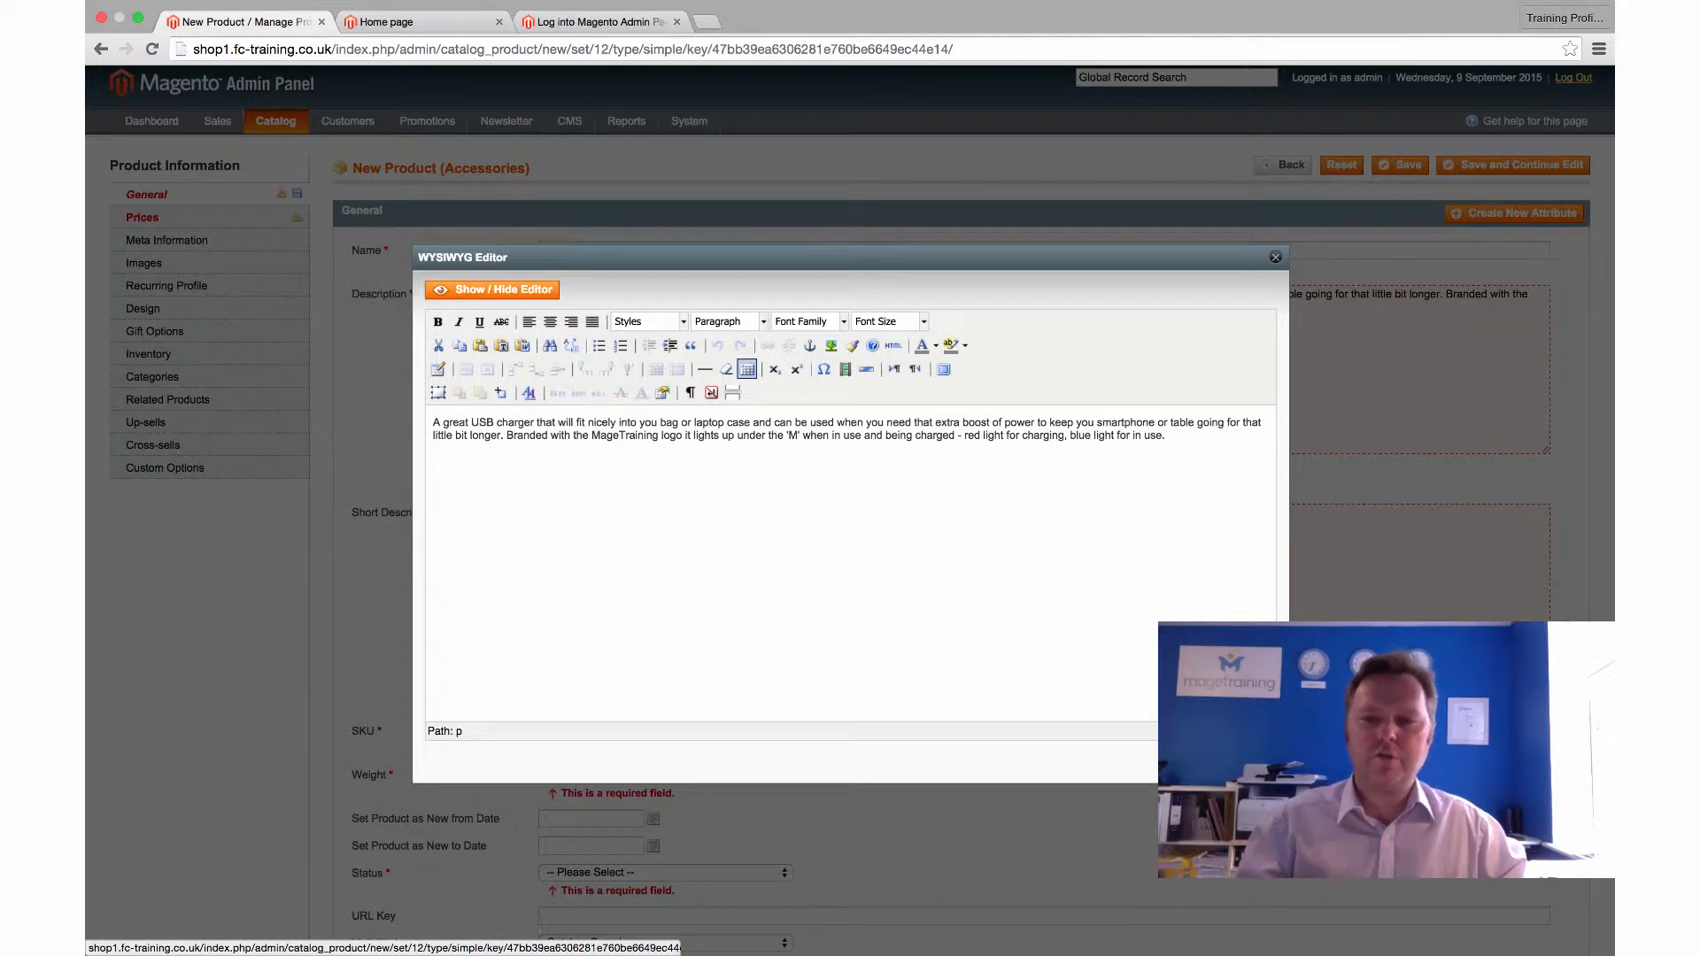
click(1248, 759)
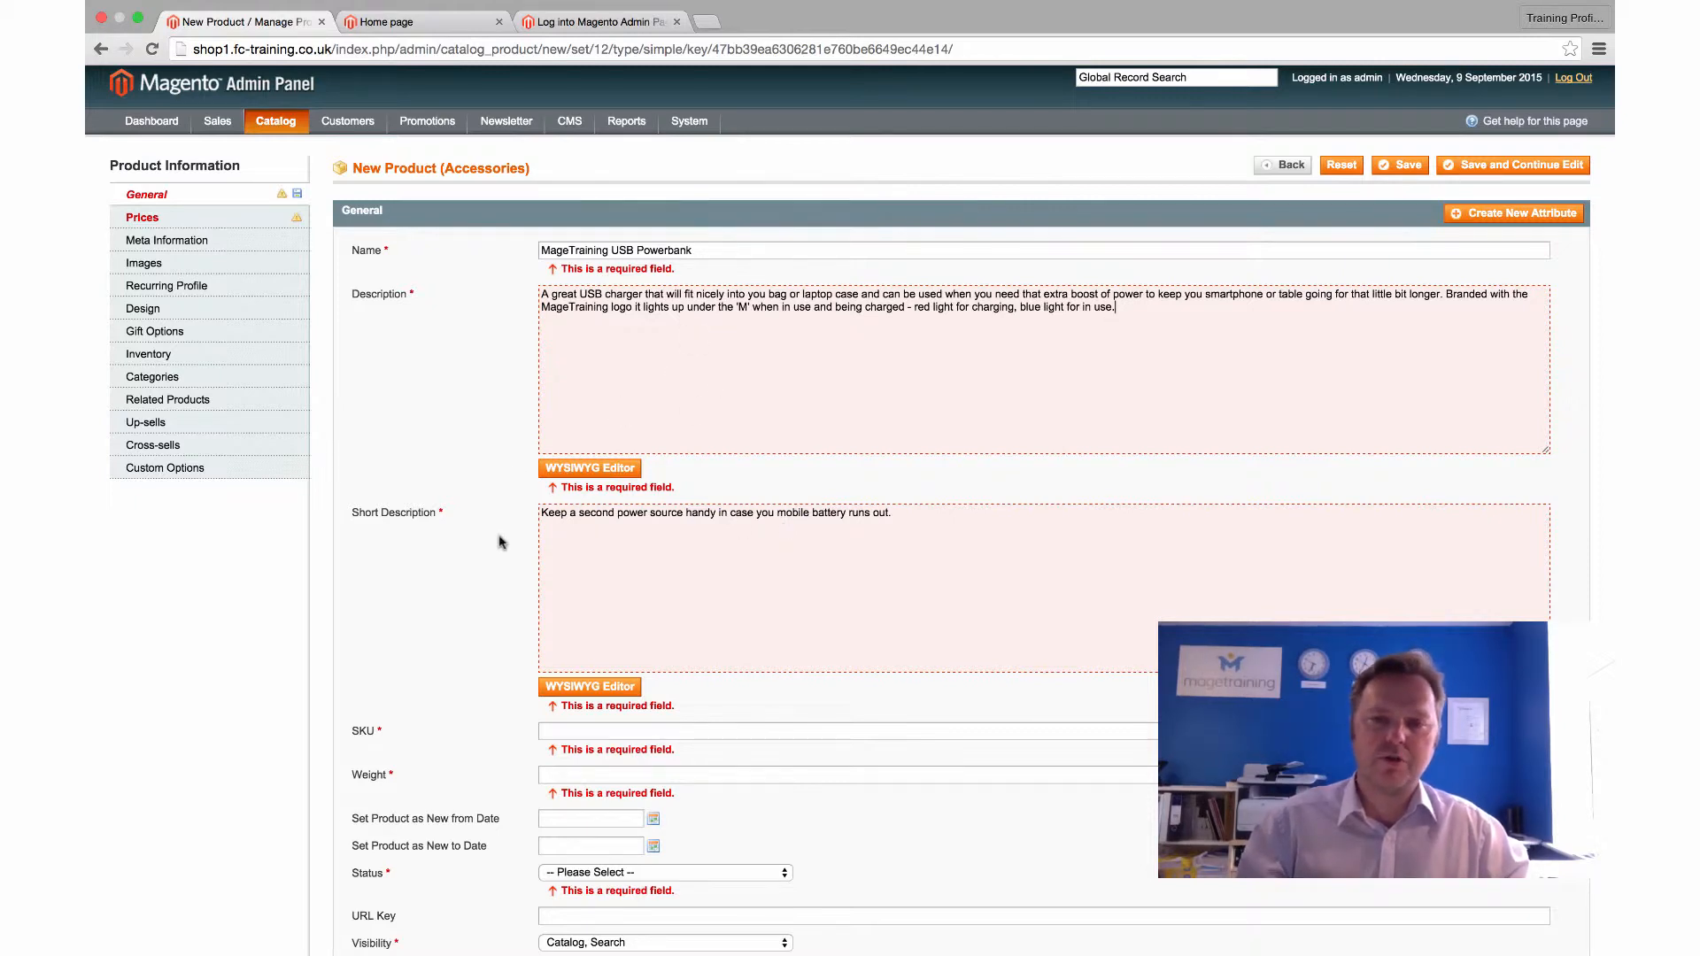
Enter USB1 as the product SKU, fixing a stray typo
scroll(499, 542, down, 5)
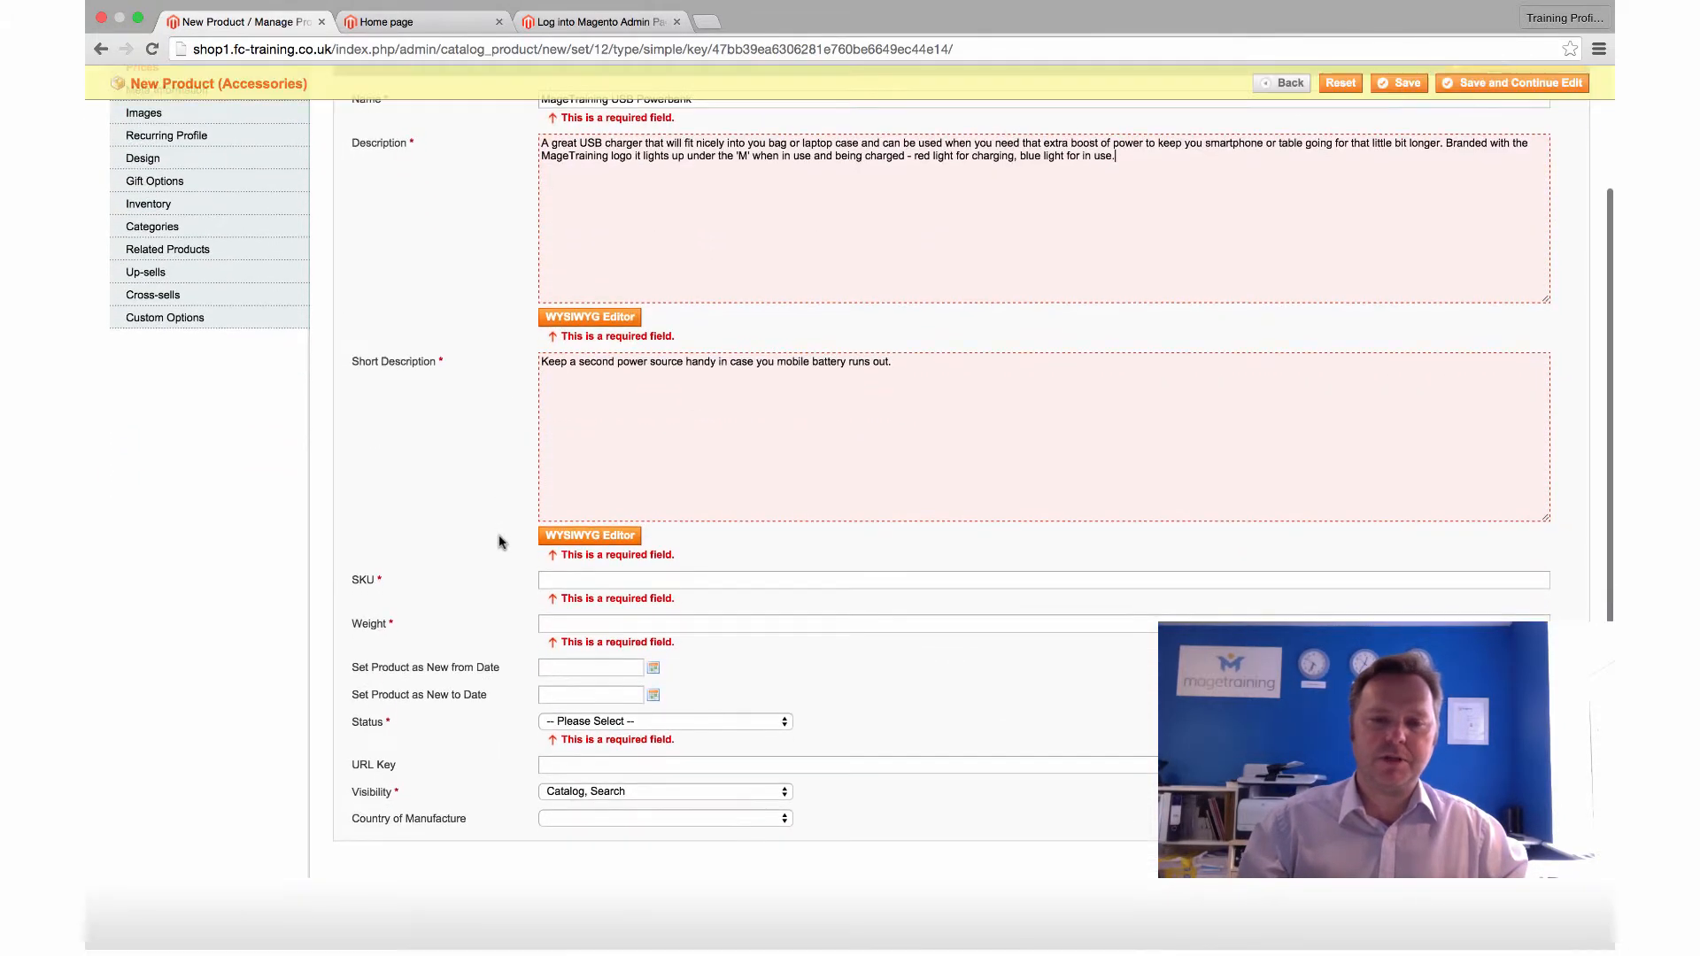
click(596, 540)
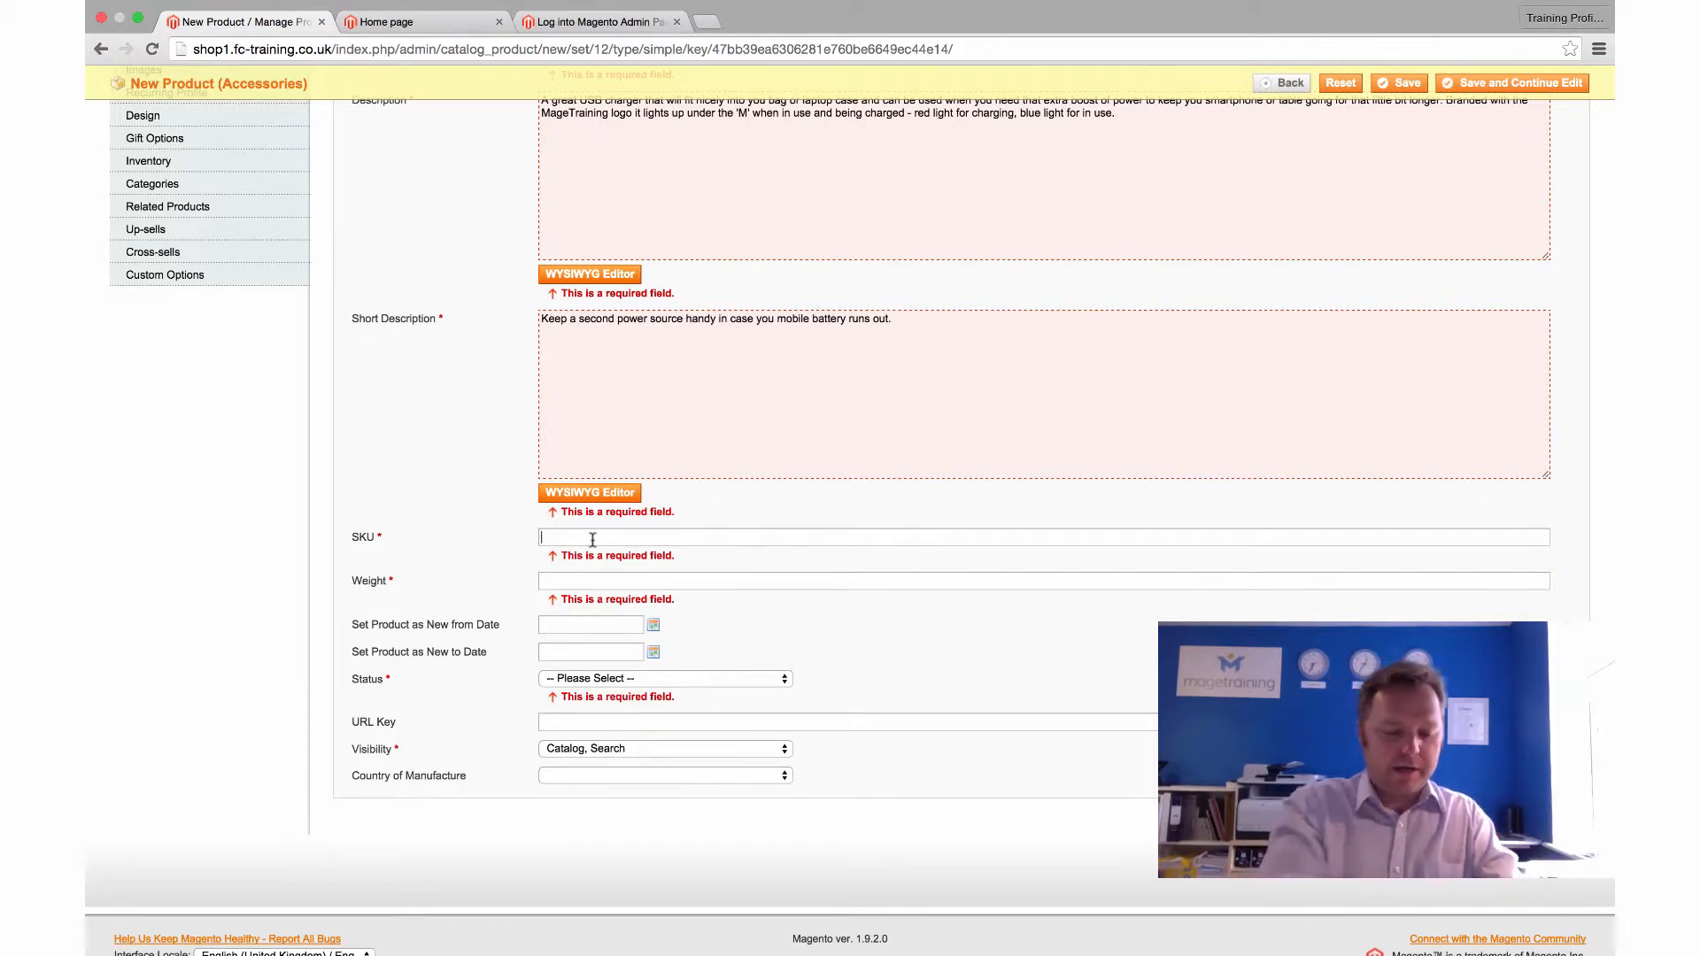
text(UD)
key(BackSpace)
text(S)
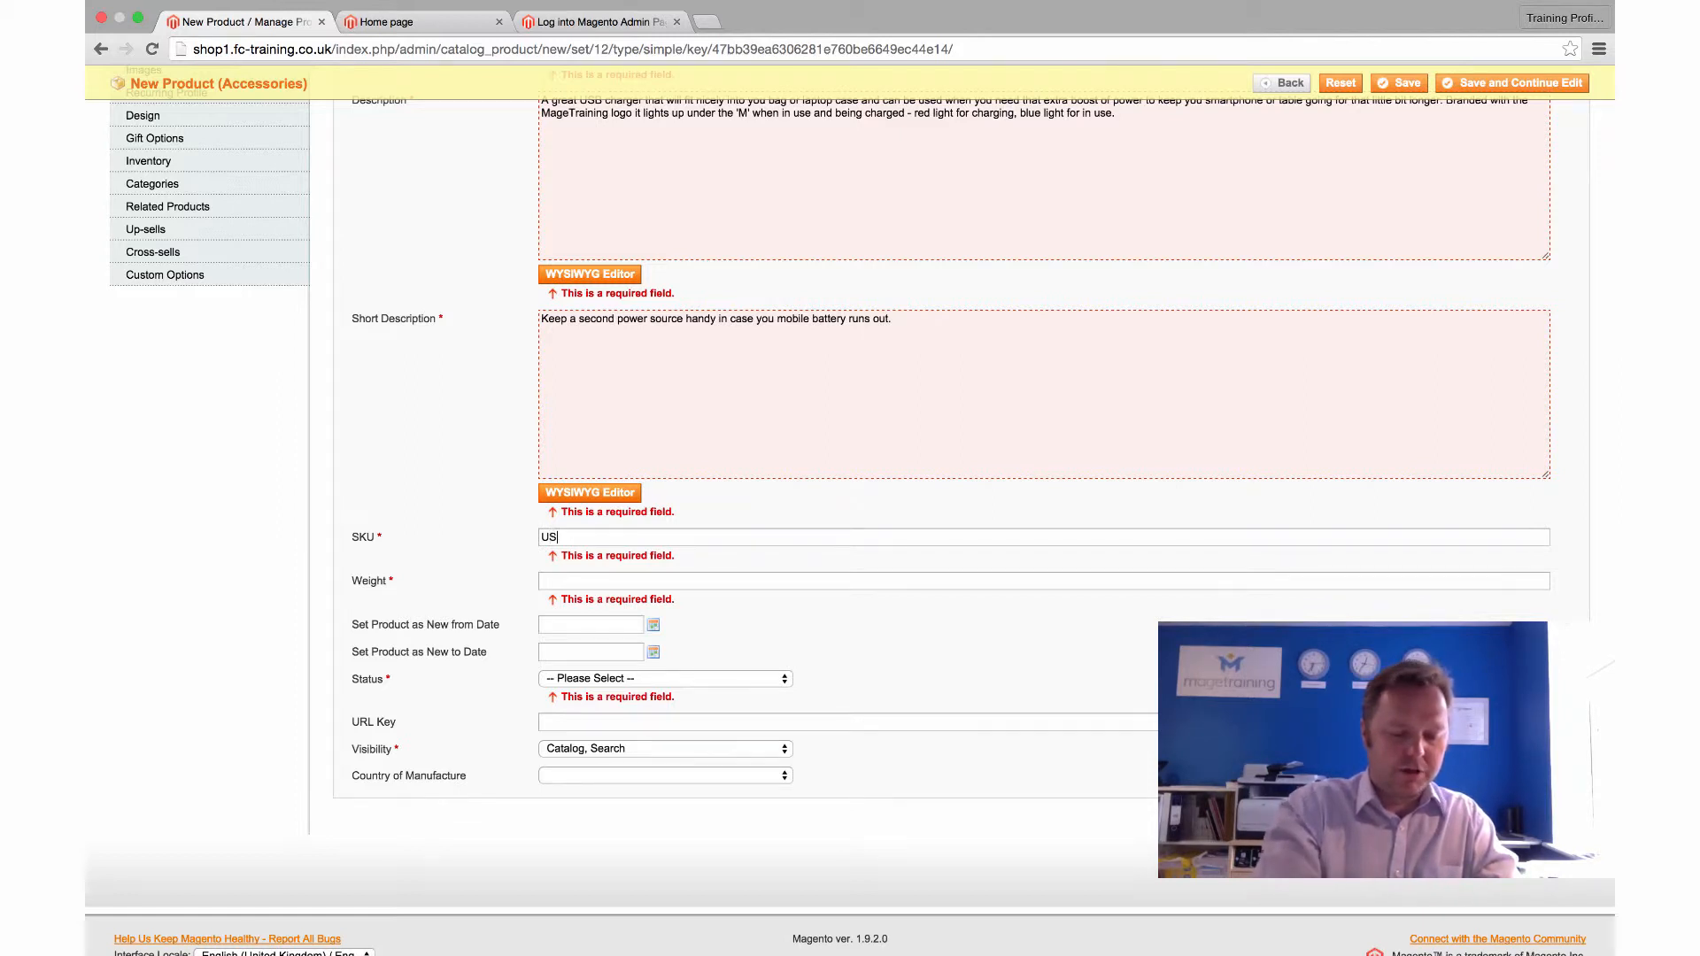
text(B1)
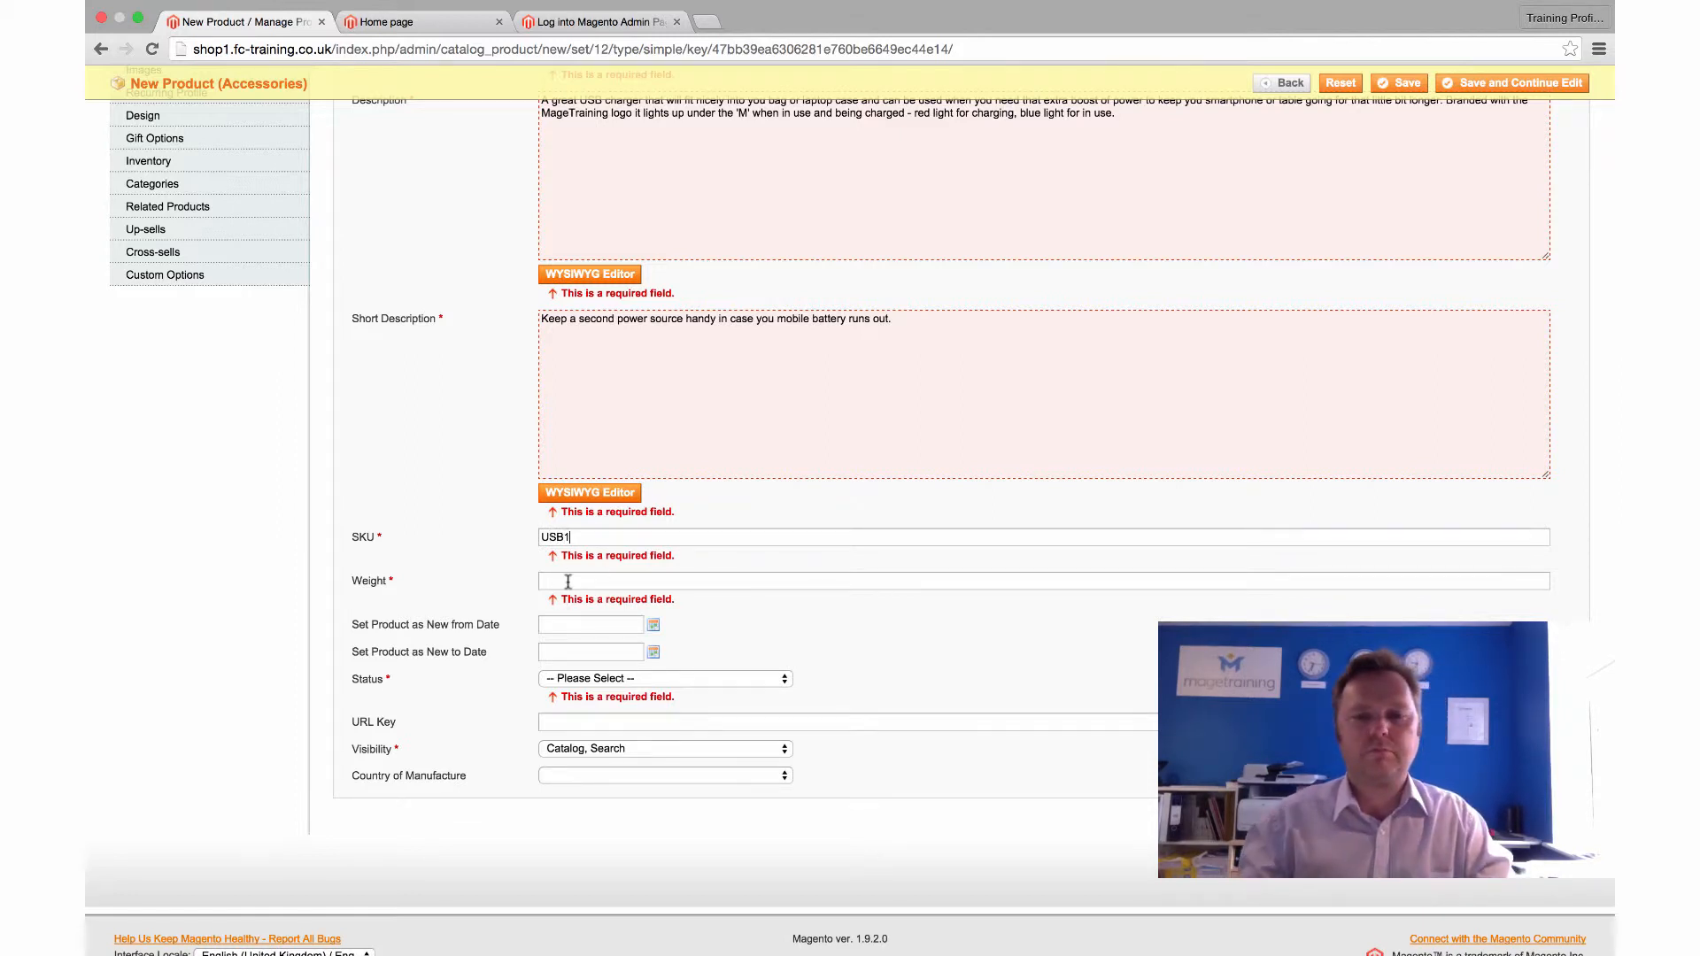
click(568, 581)
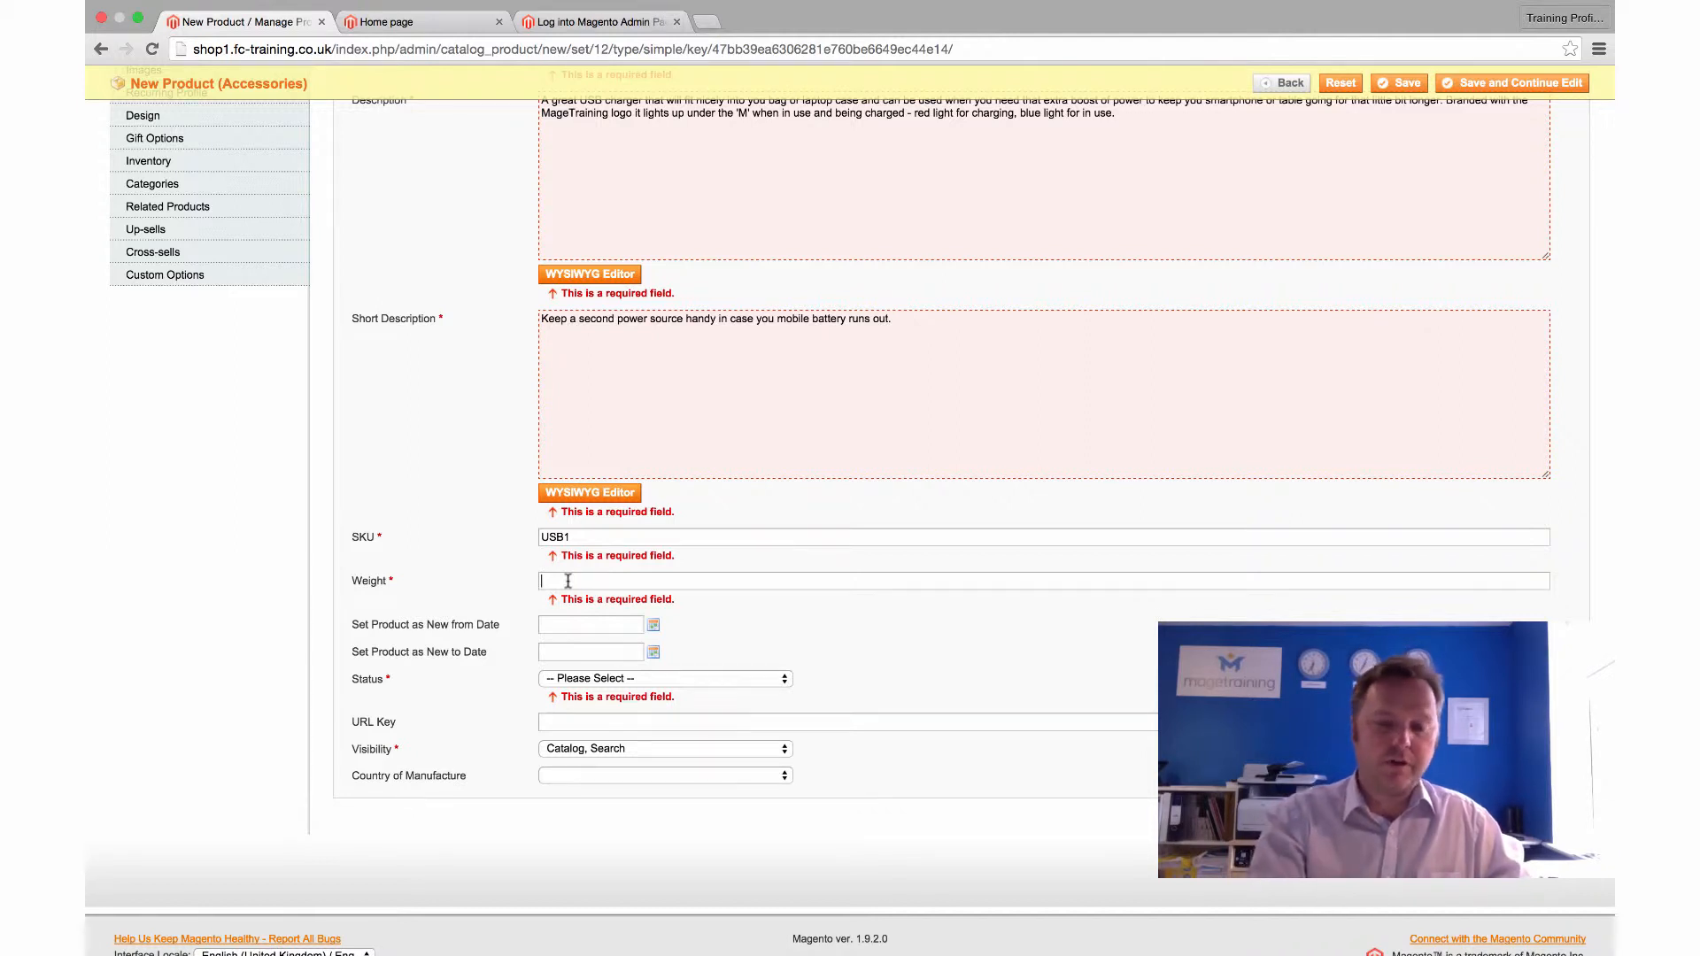
Set the product weight to 0.1, clearing the earlier trial values
text(0)
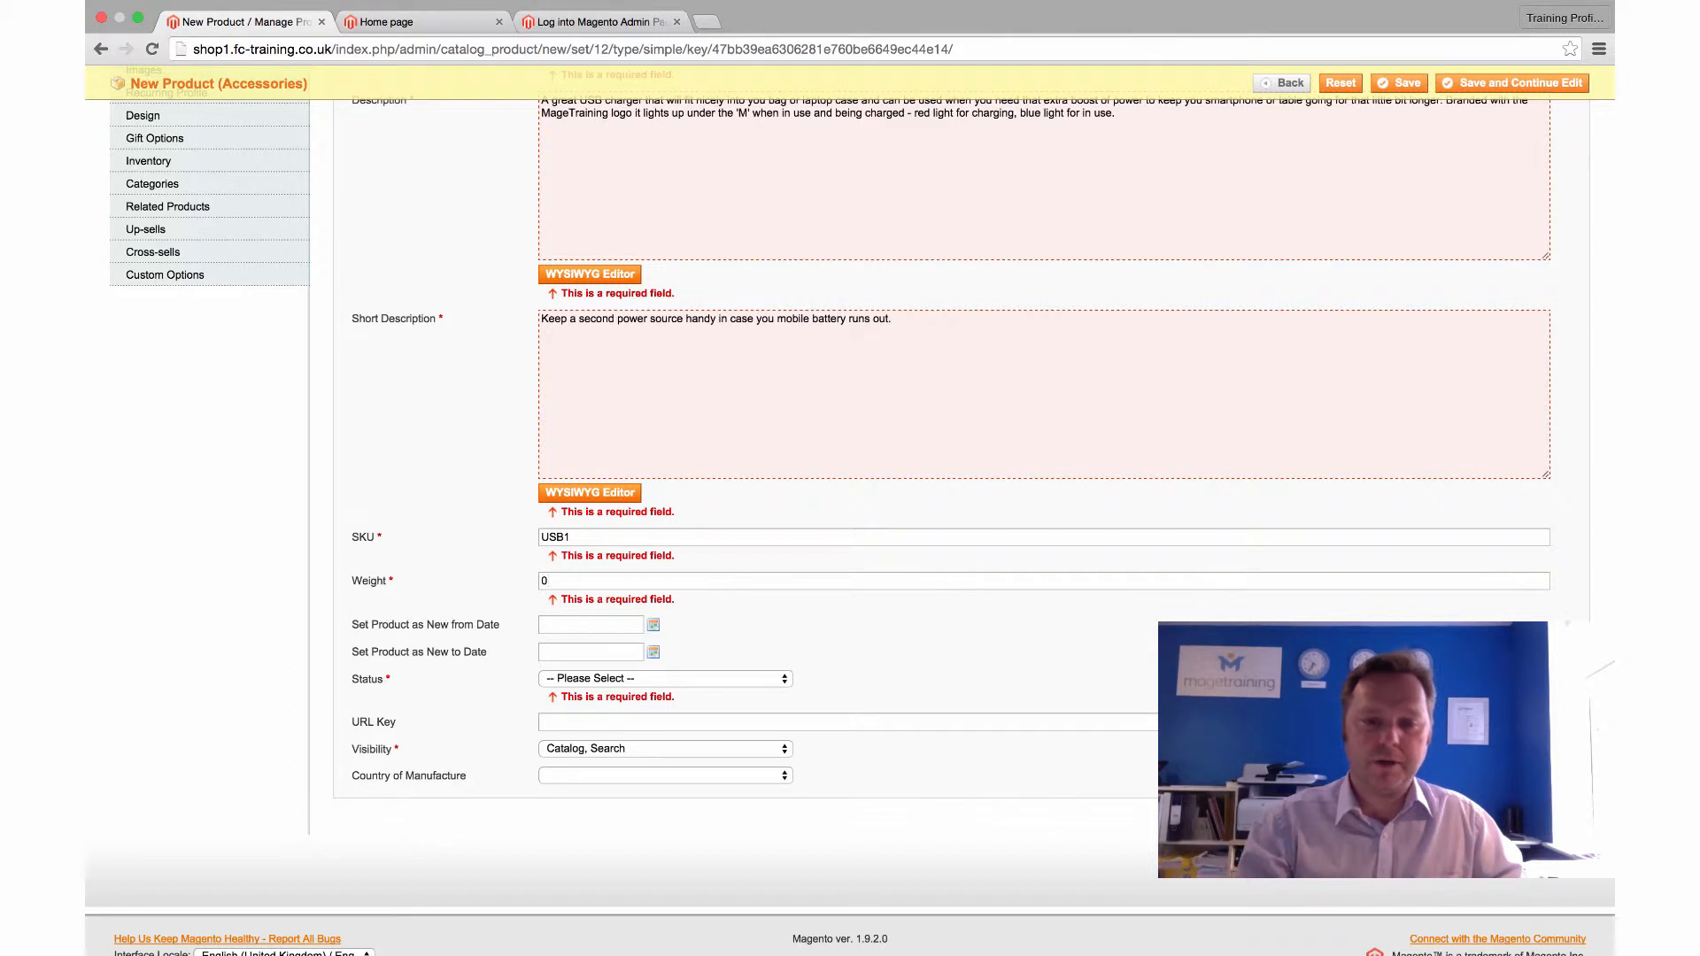
key(BackSpace)
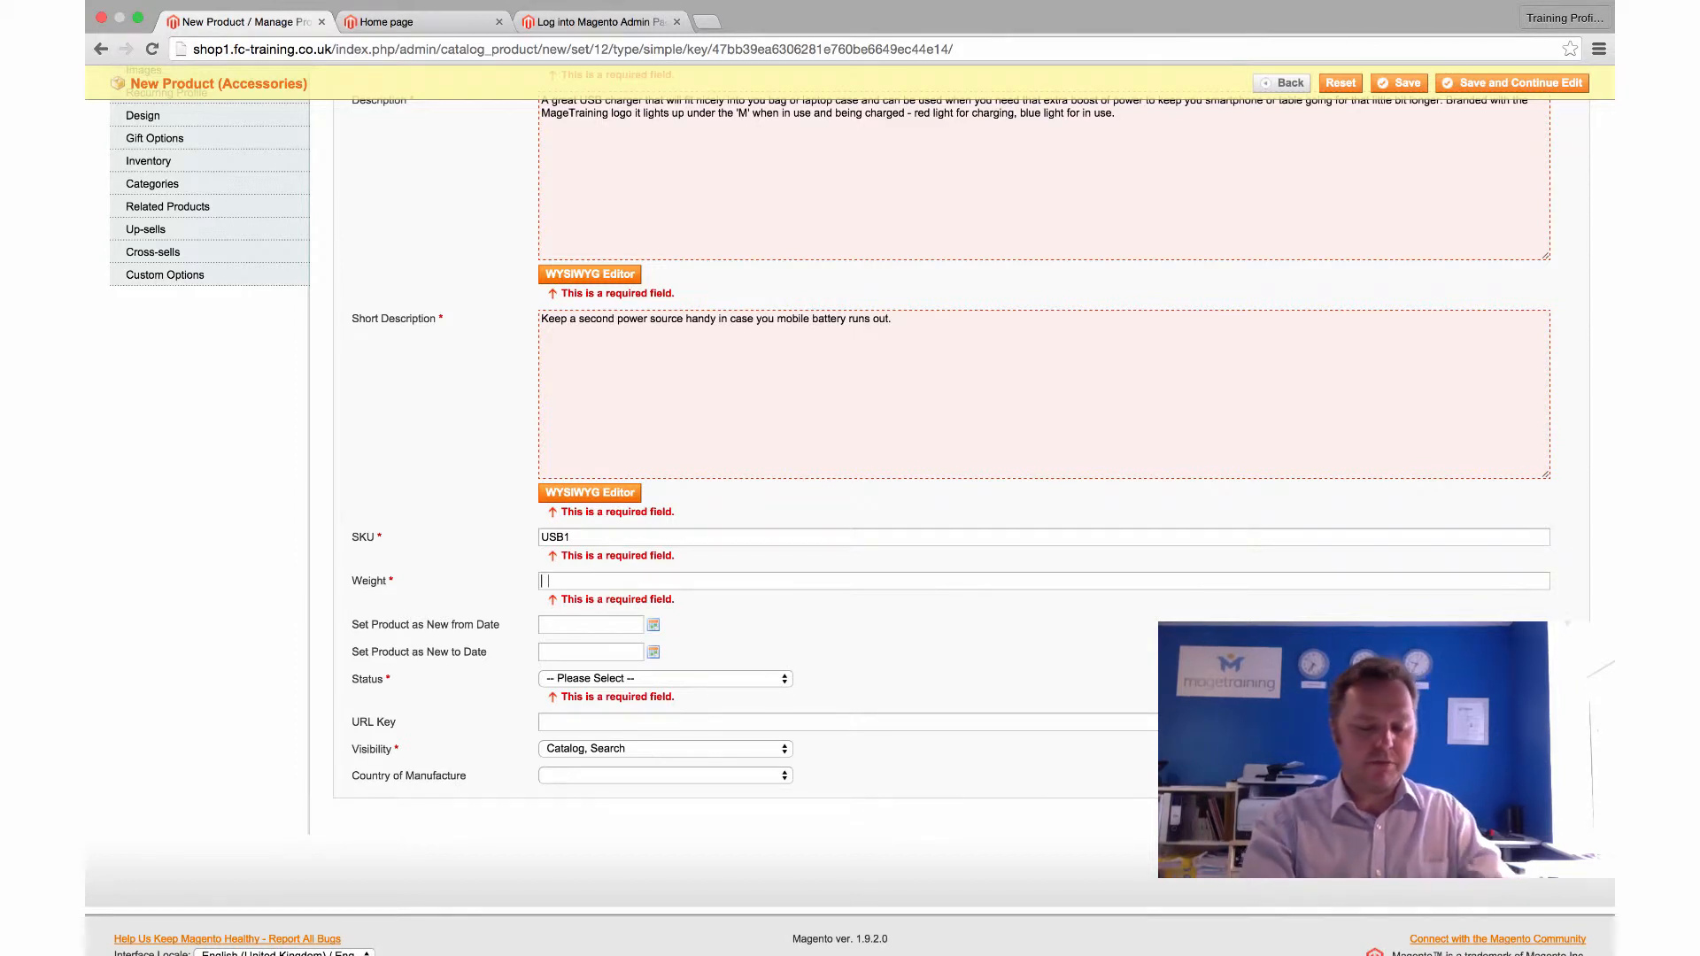
text(0.)
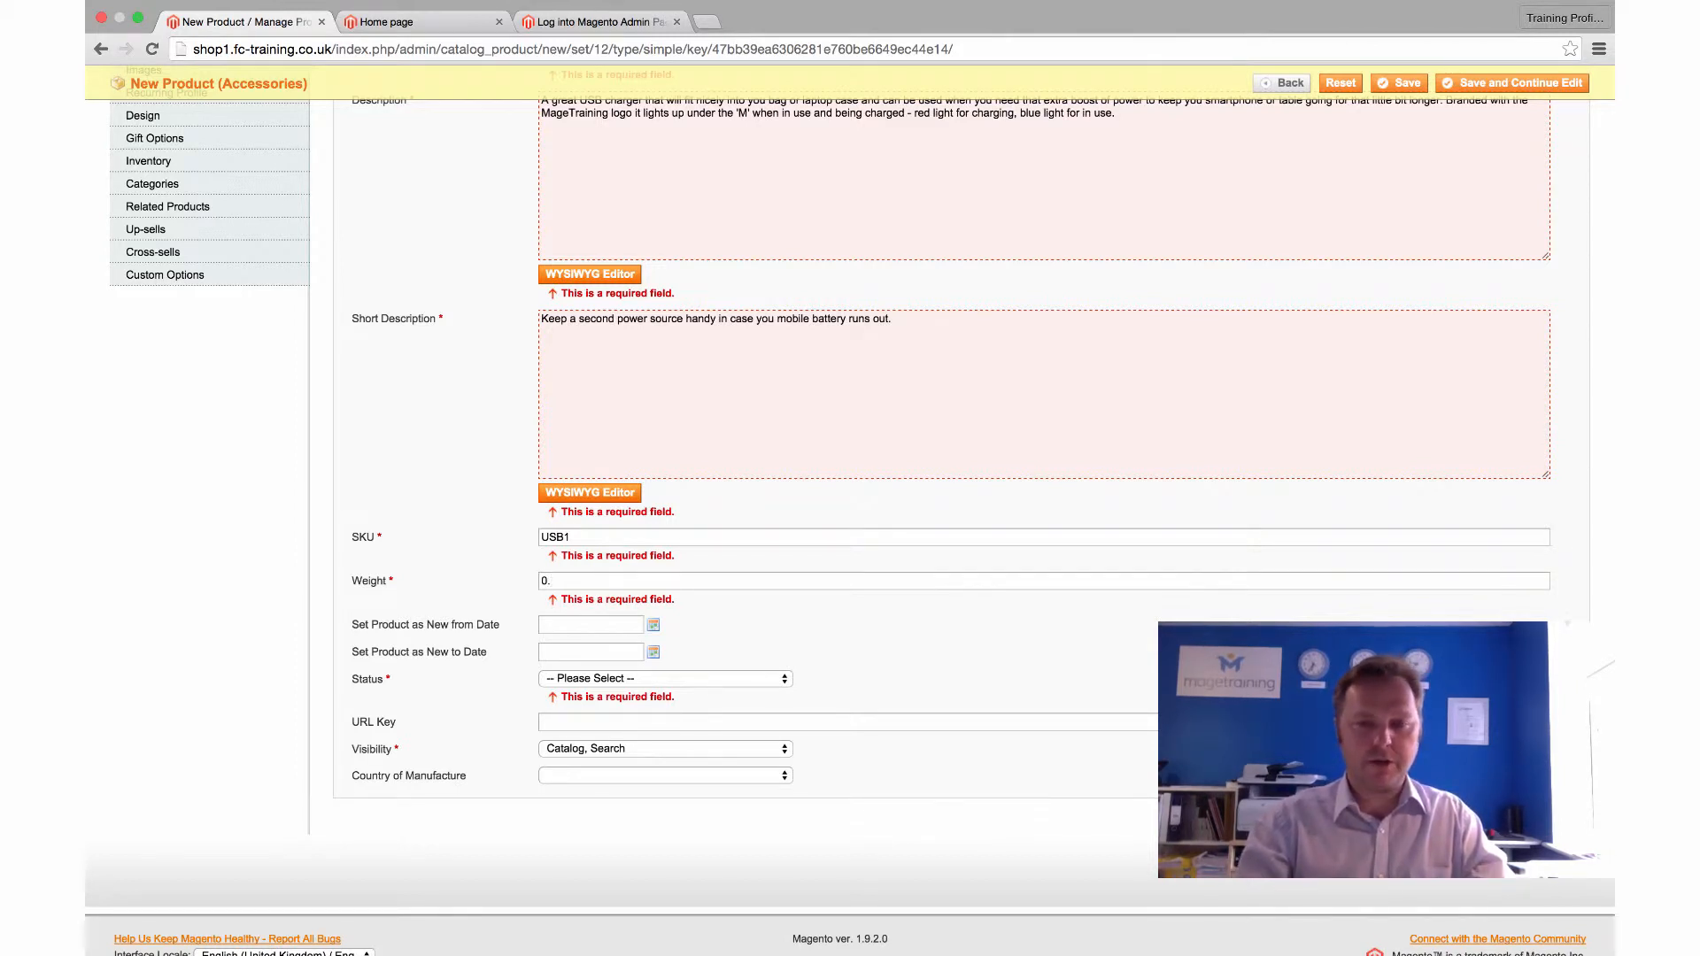
key(BackSpace)
key(BackSpace)
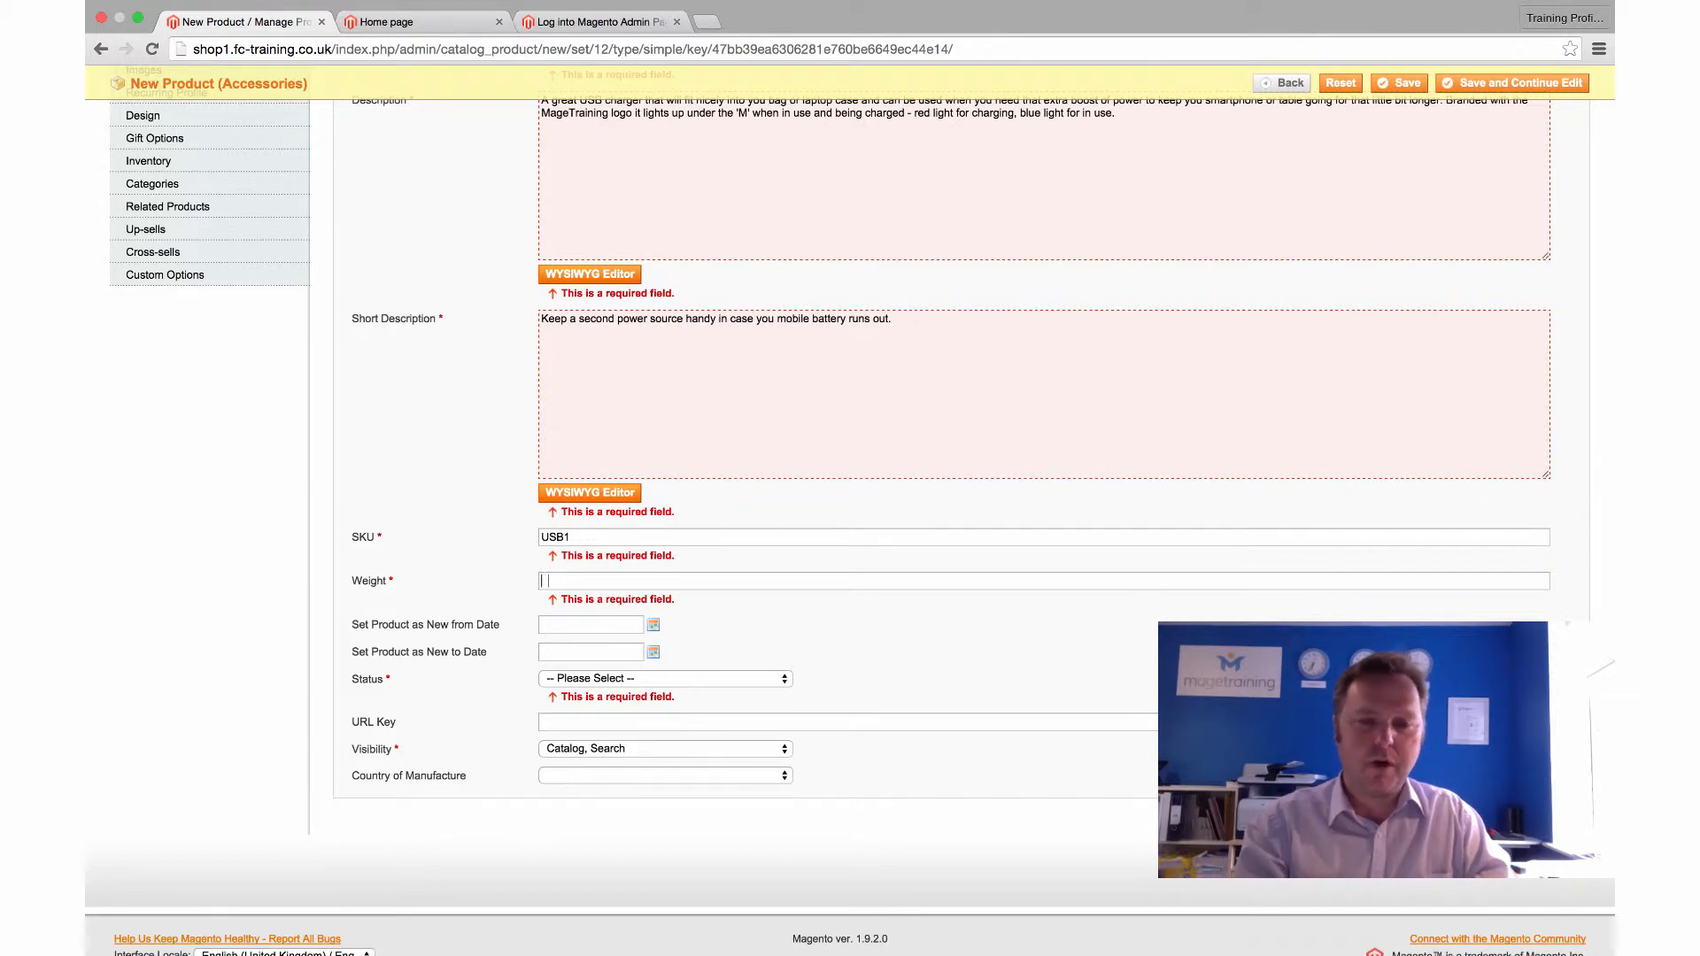
text(100)
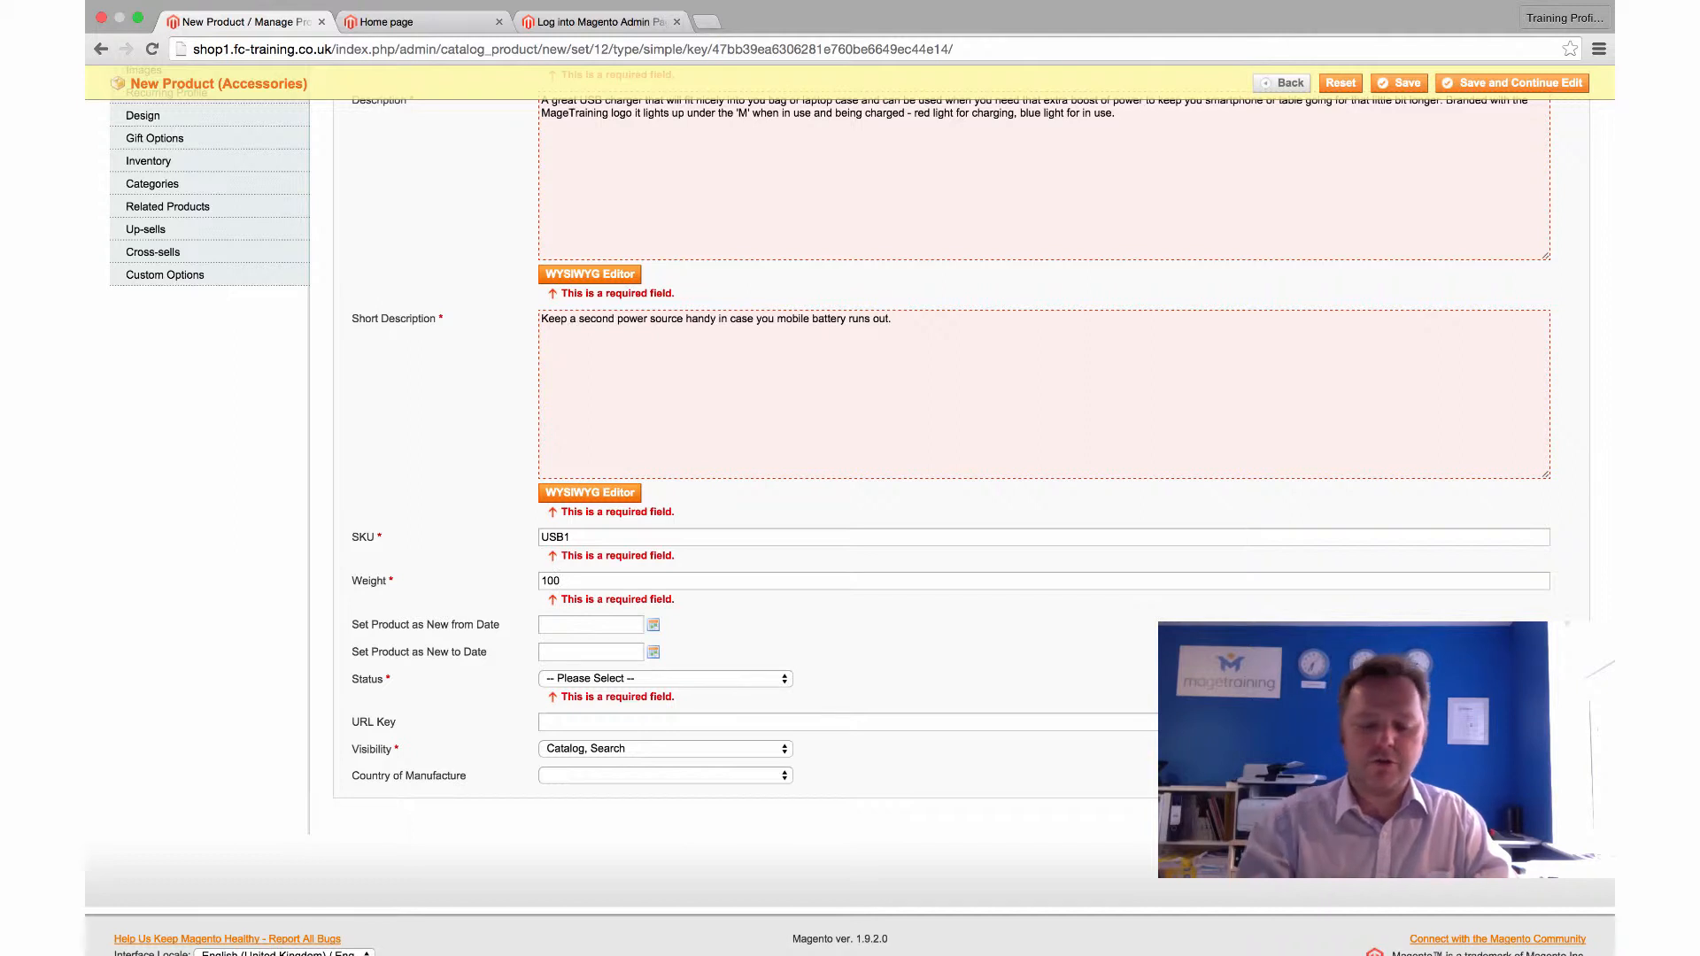
key(BackSpace)
key(BackSpace)
key(BackSpace)
text(01)
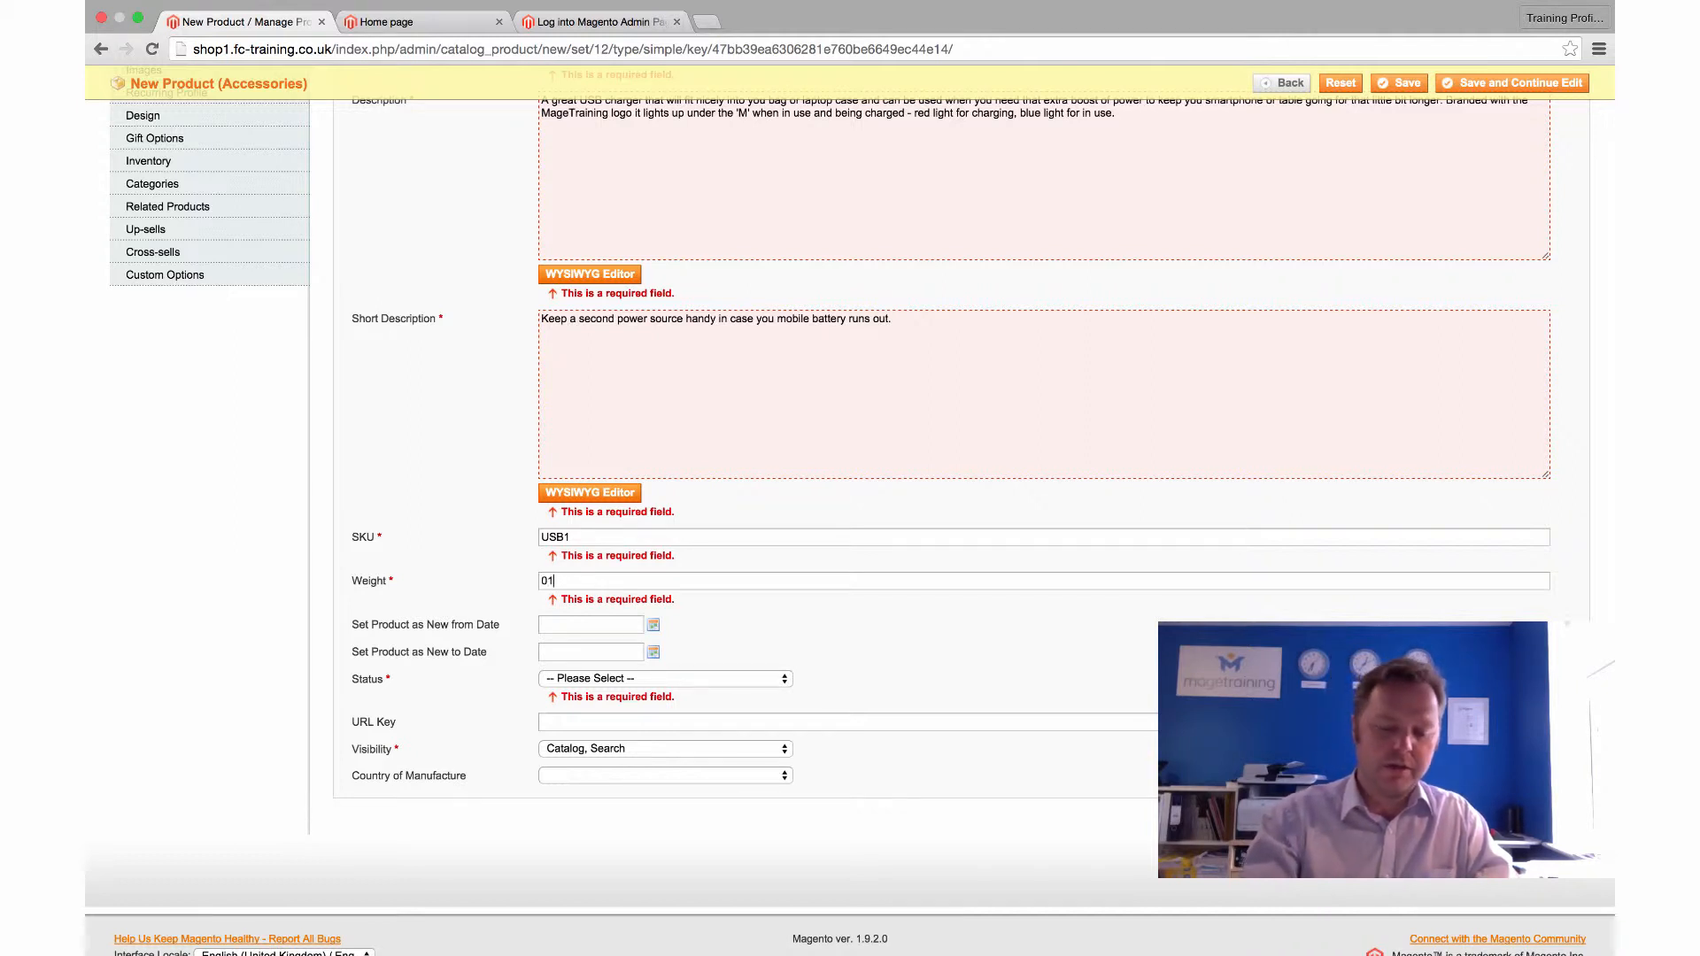
text(.1)
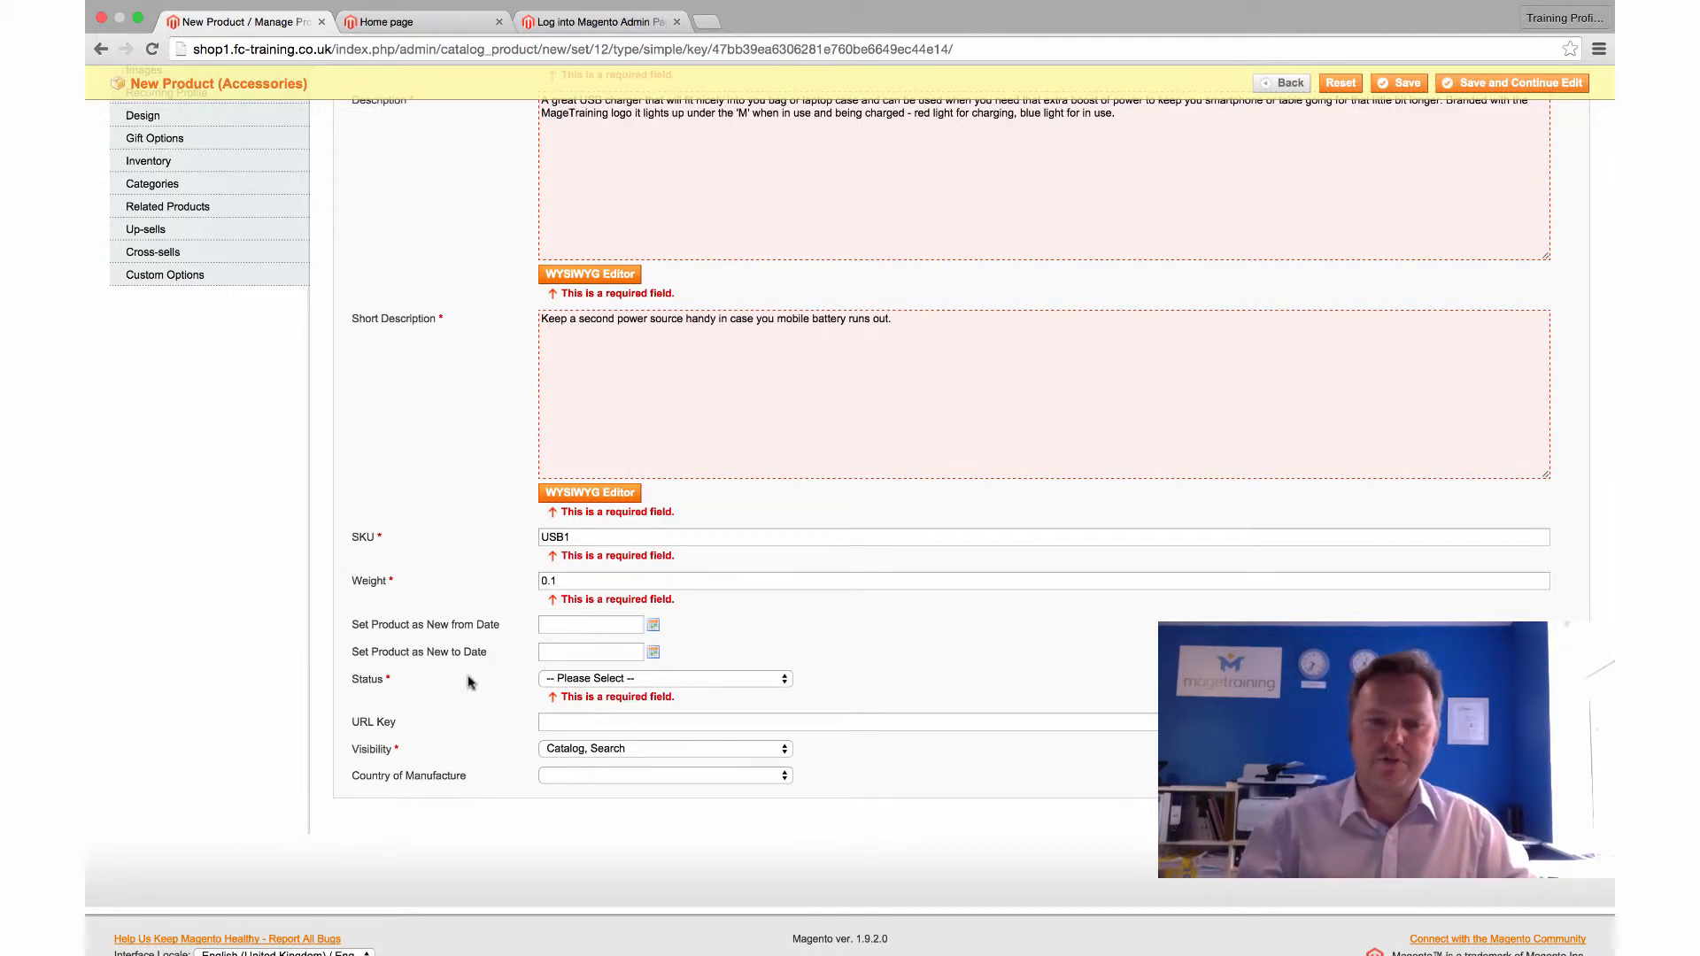
Change the product Status to Enabled and return to the top of the form
click(580, 680)
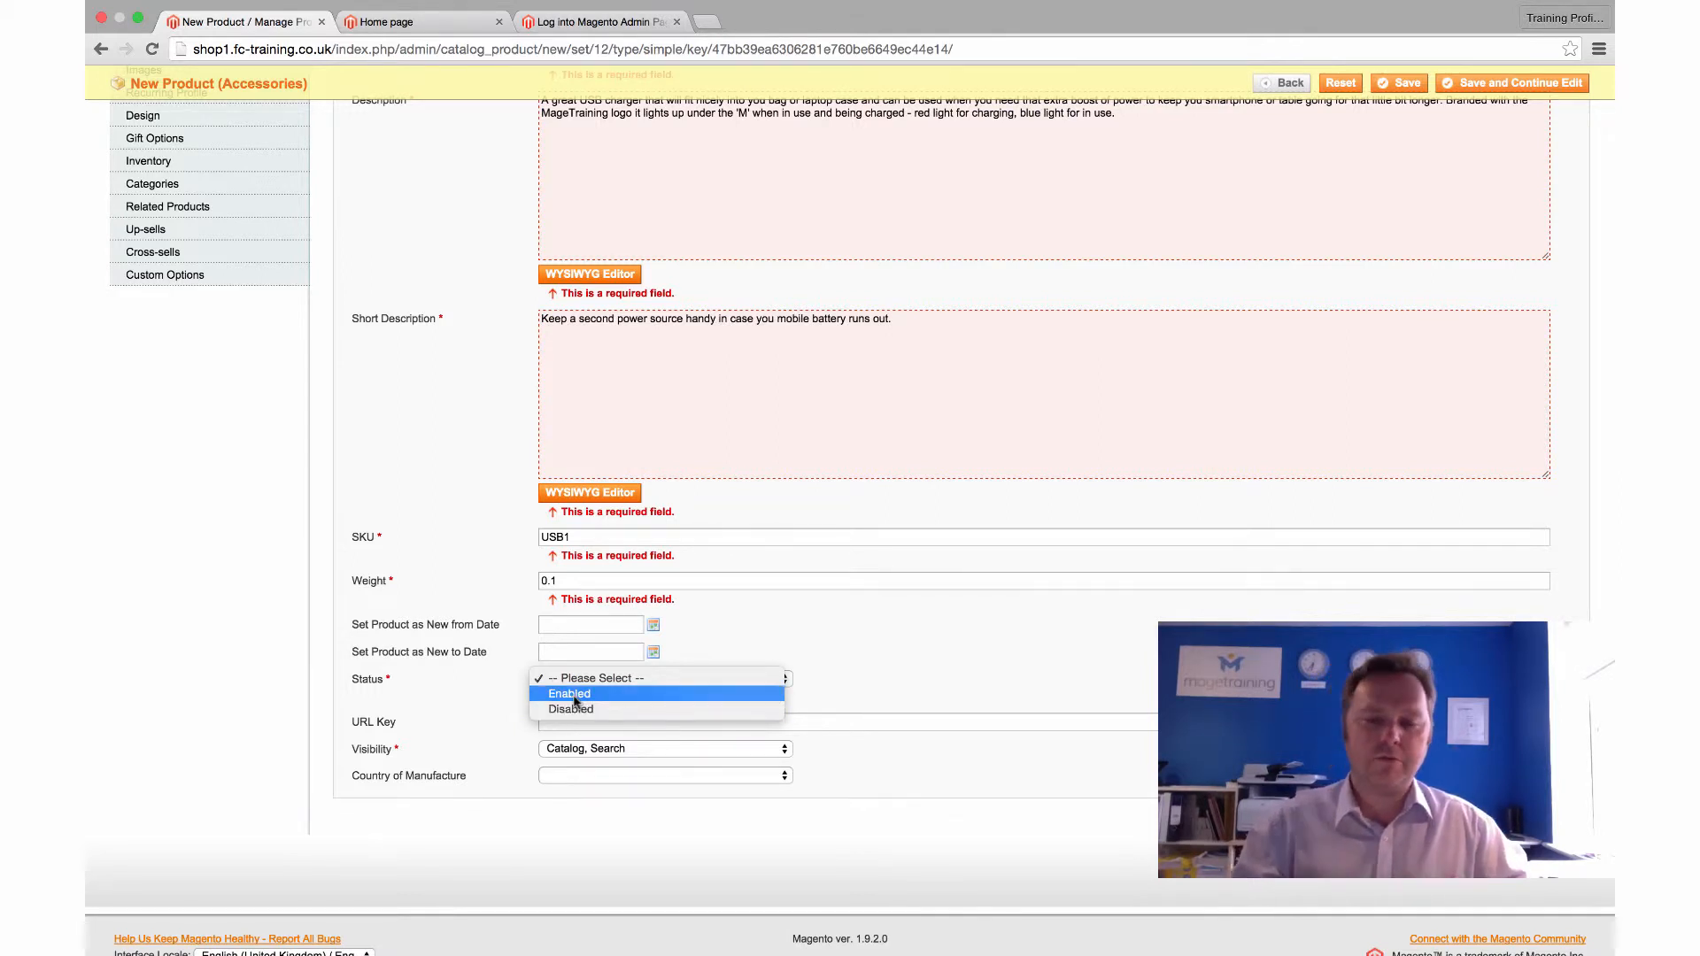
click(576, 696)
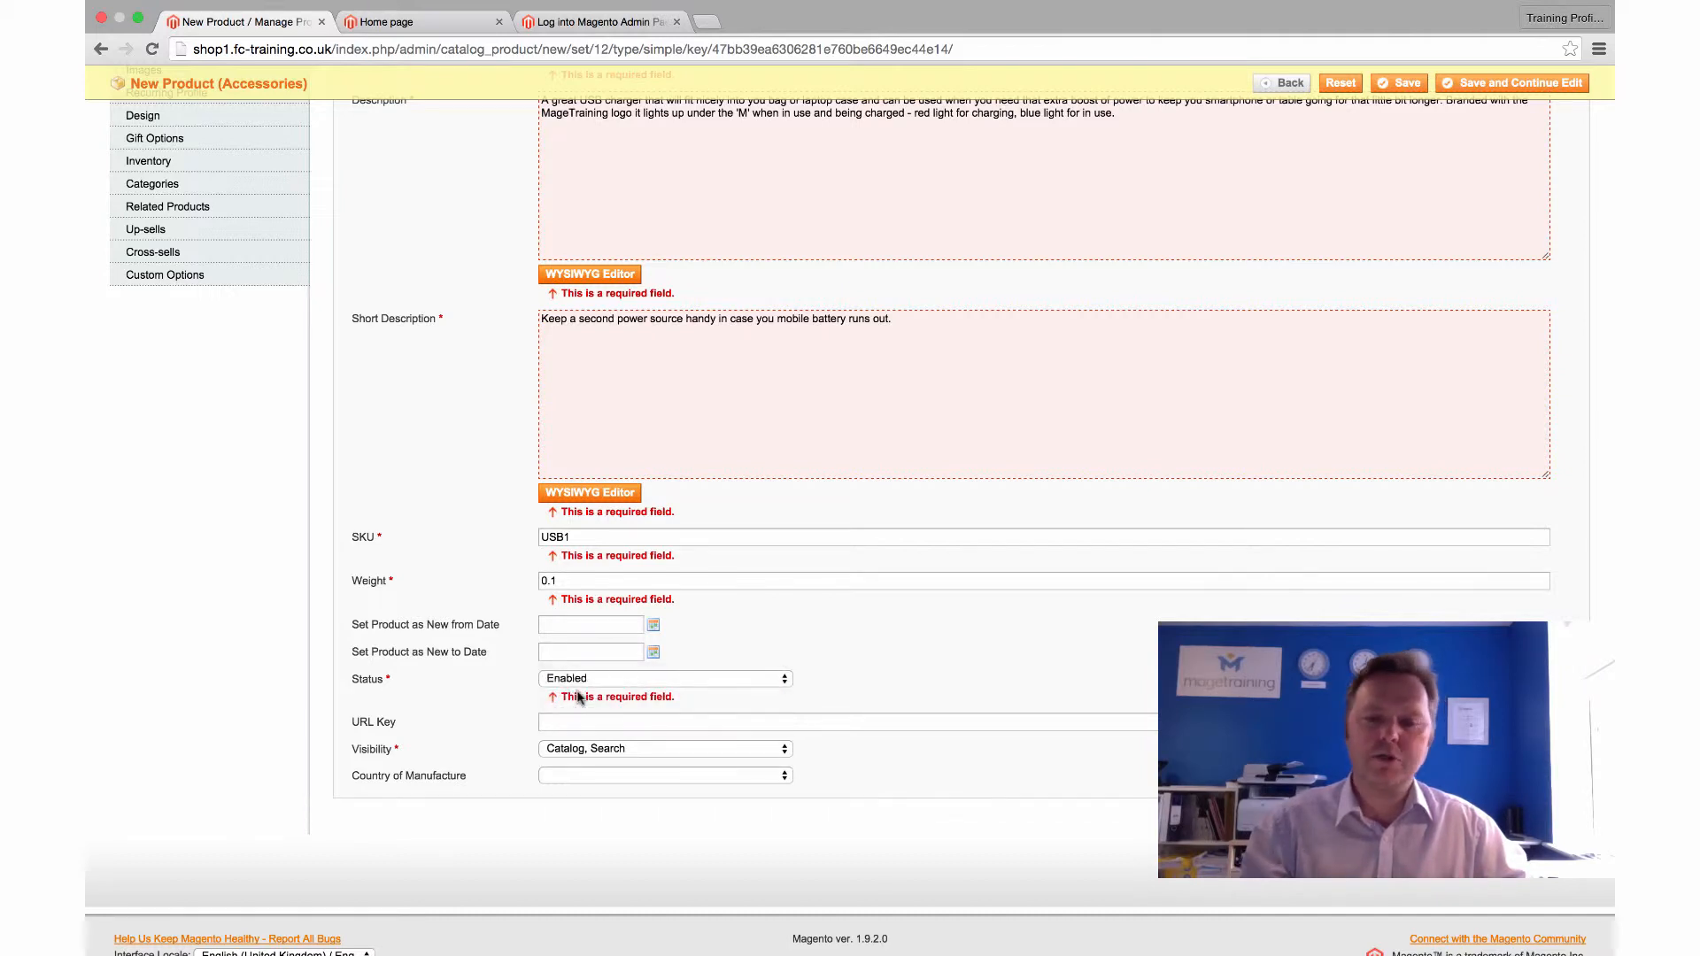
scroll(488, 680, up, 5)
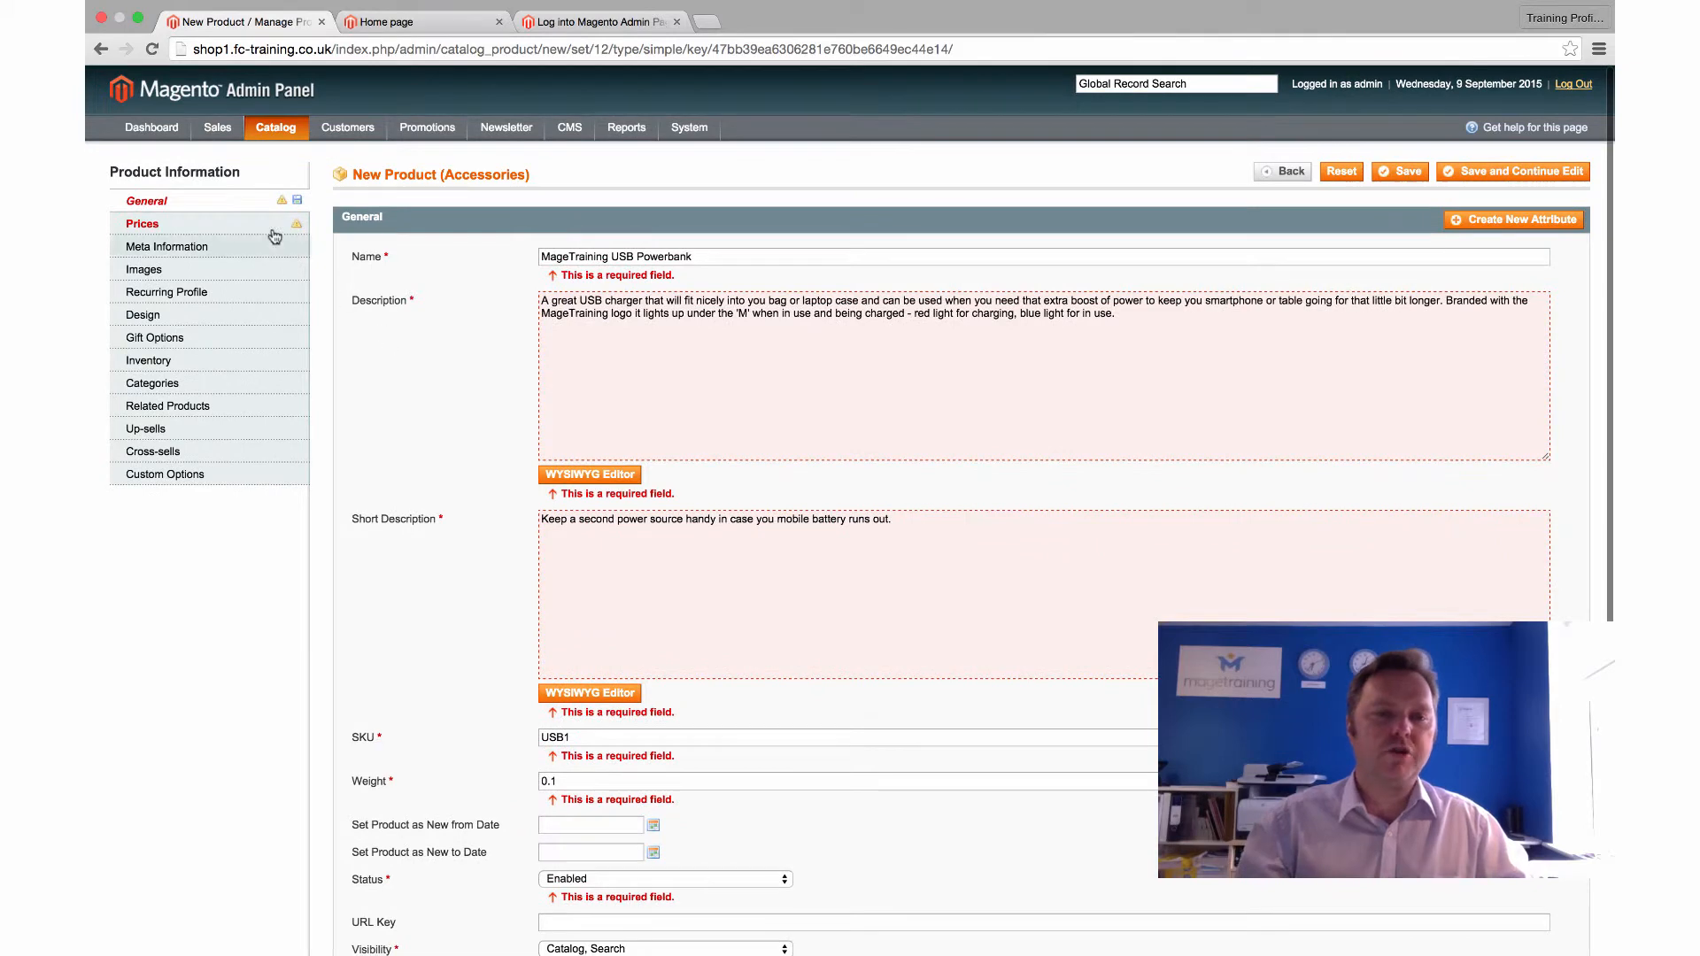
Enter a price of 5.99 GBP and choose Taxable Goods as the tax class
click(157, 229)
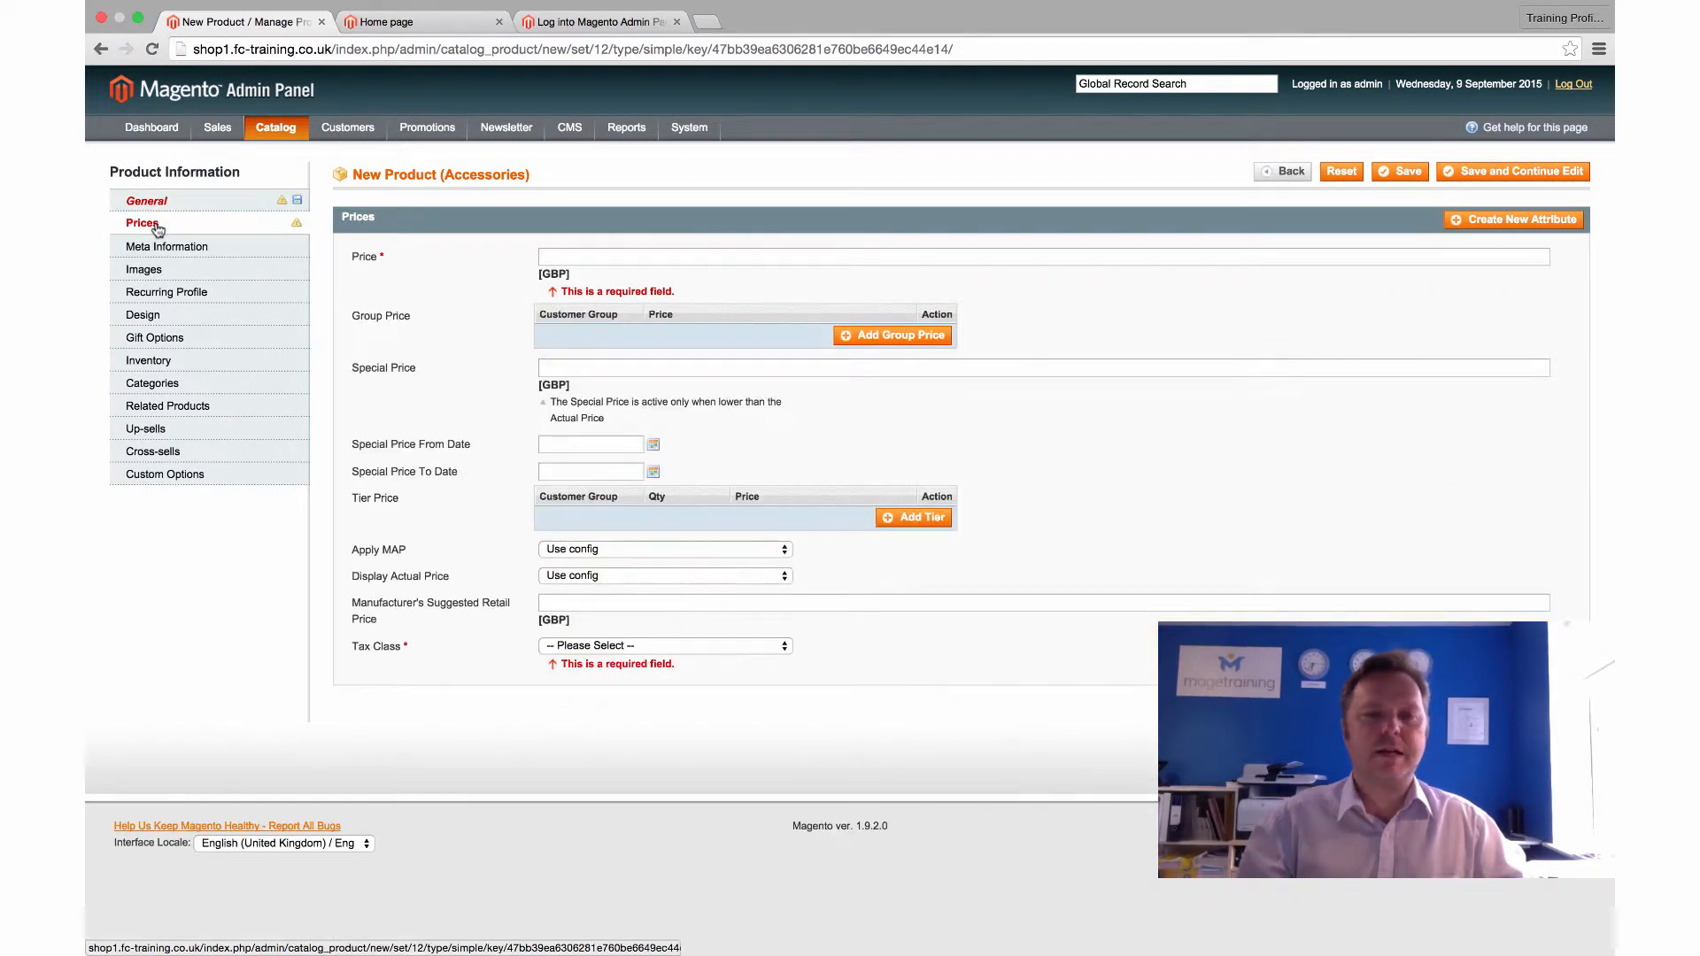
click(575, 257)
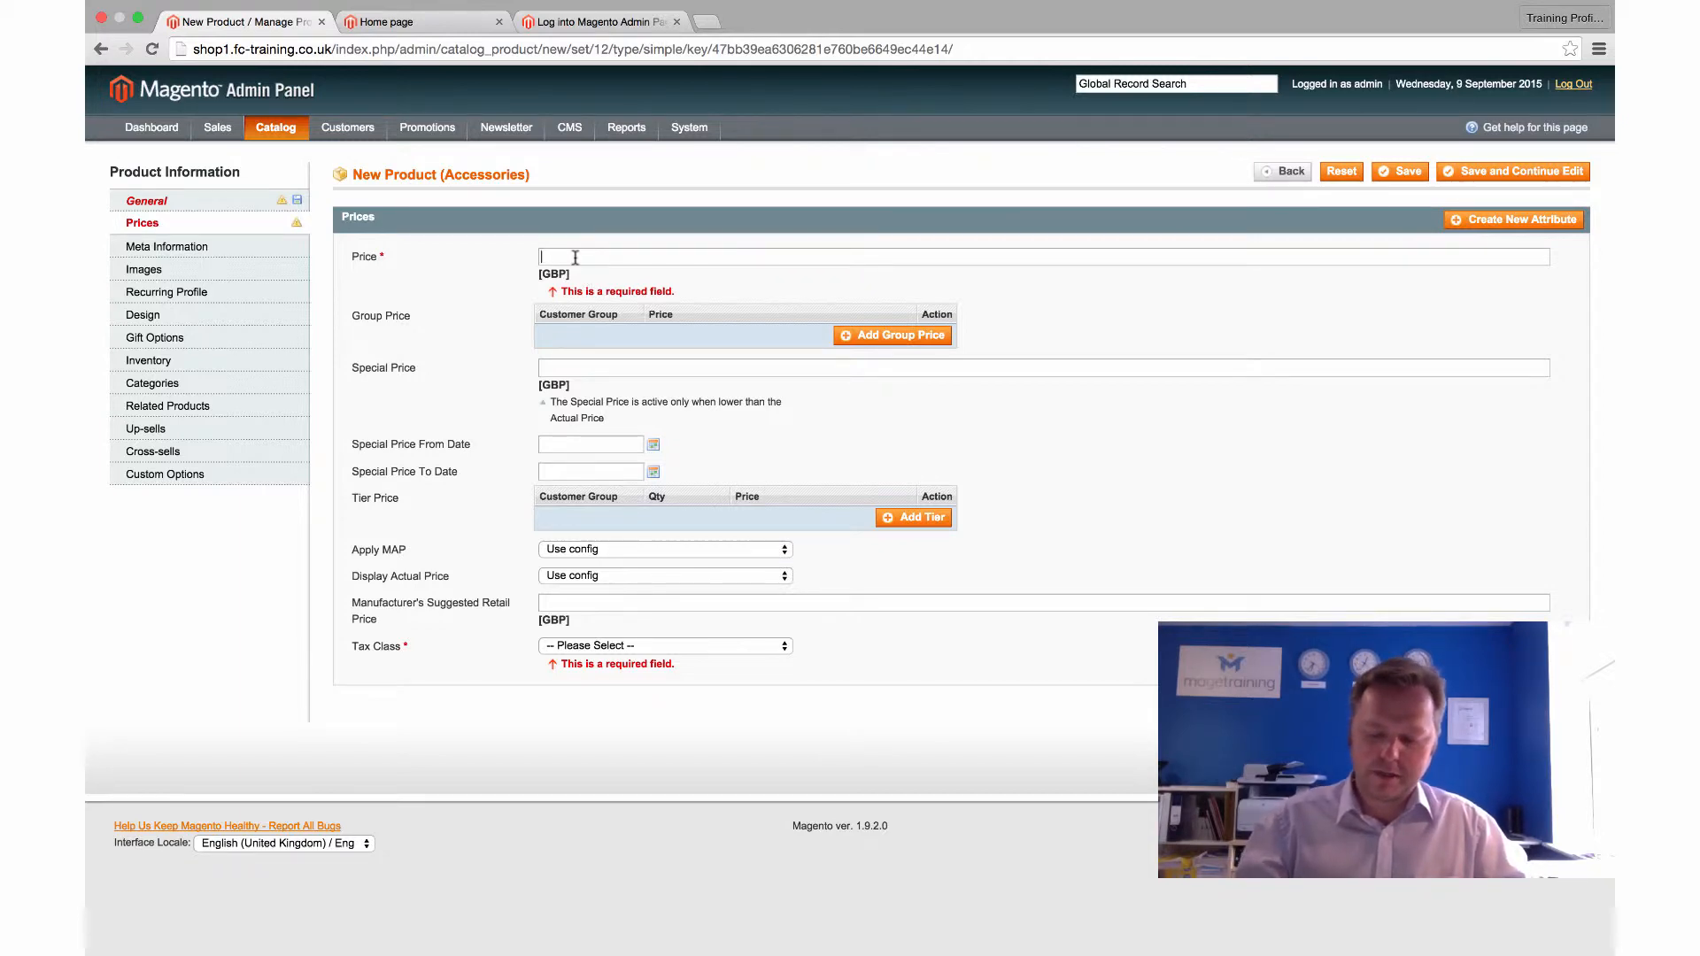
text(5.99)
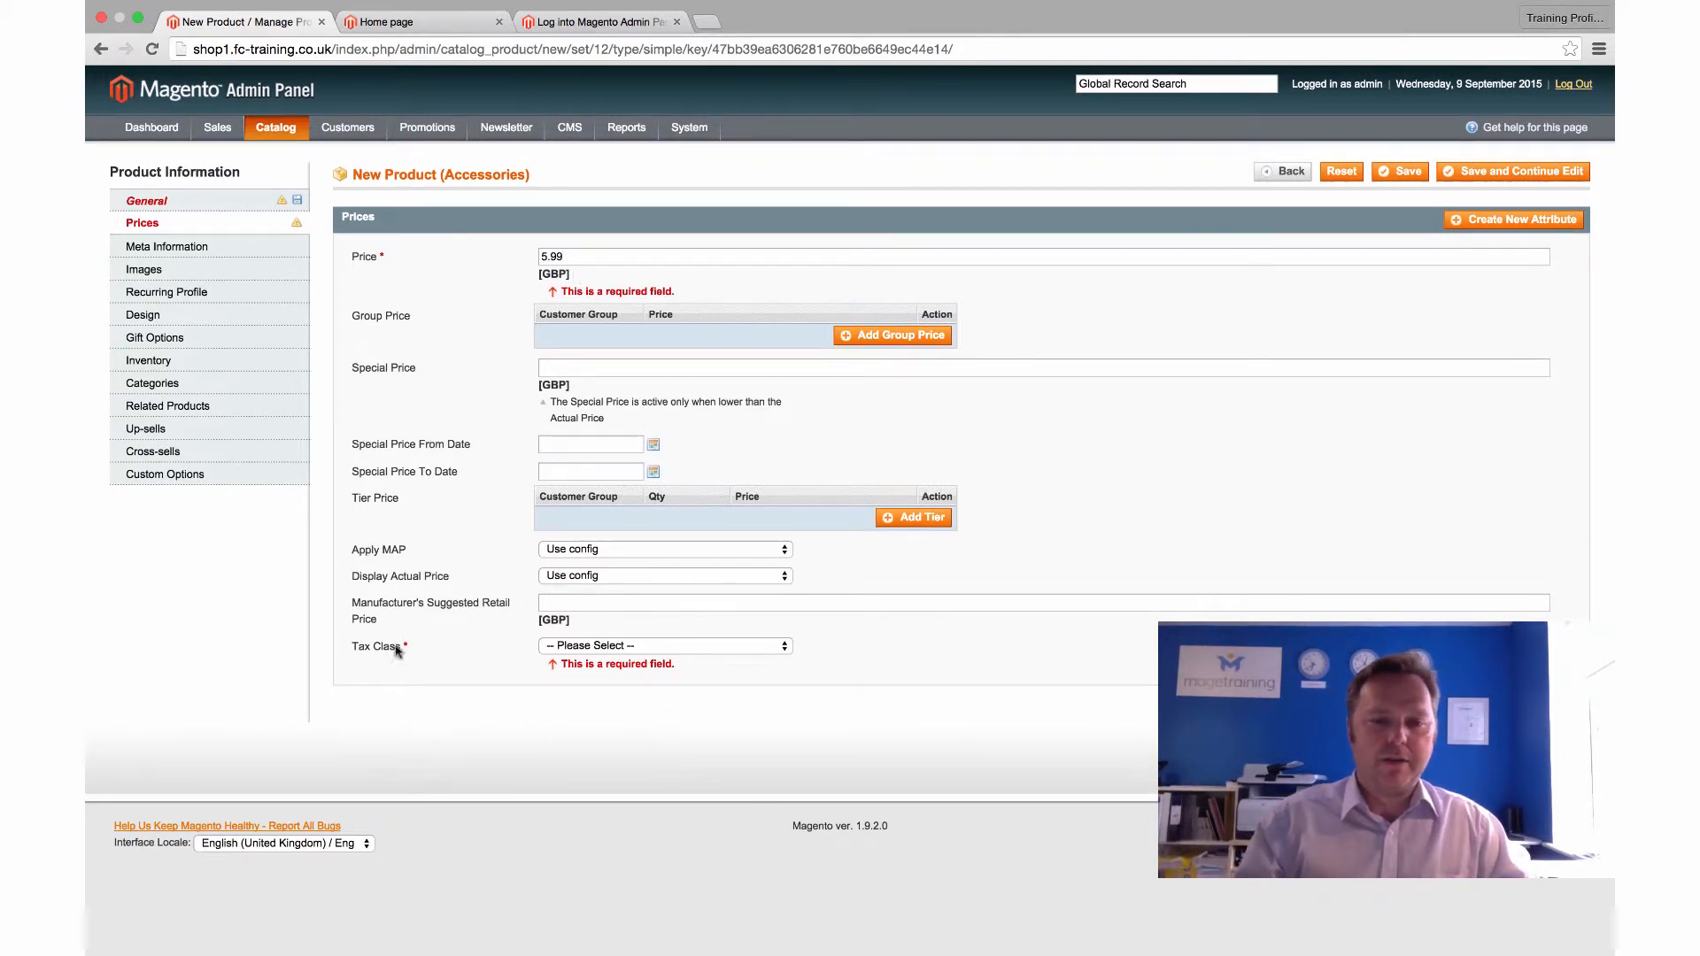
click(602, 647)
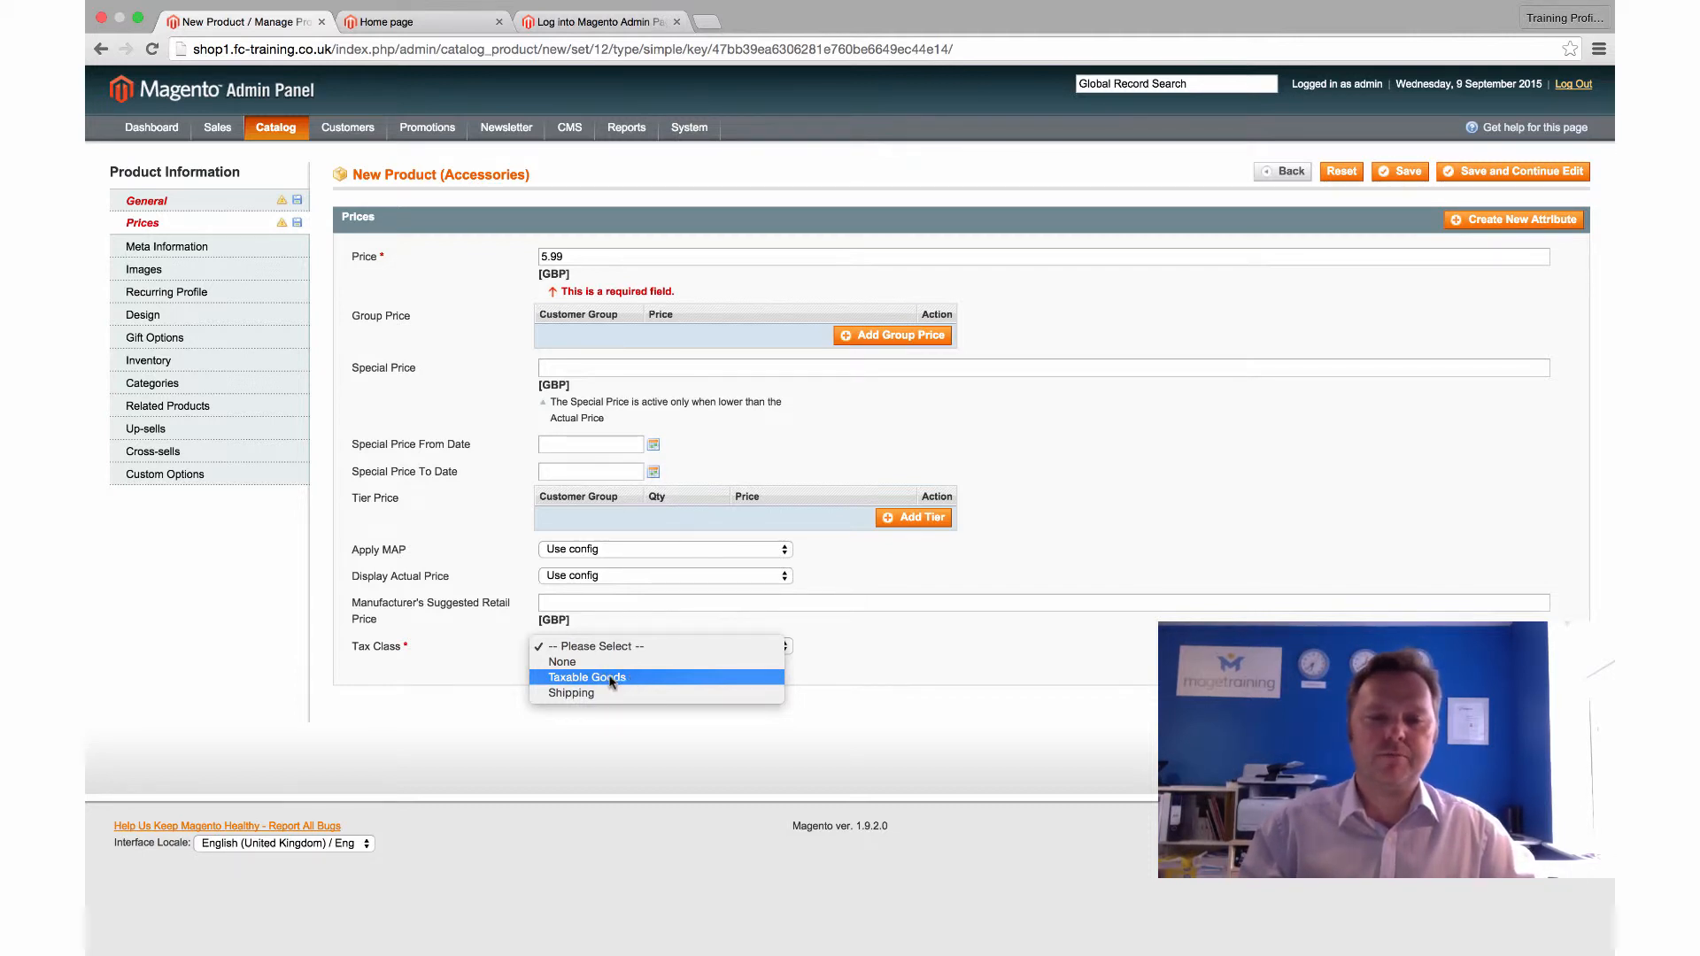
click(610, 680)
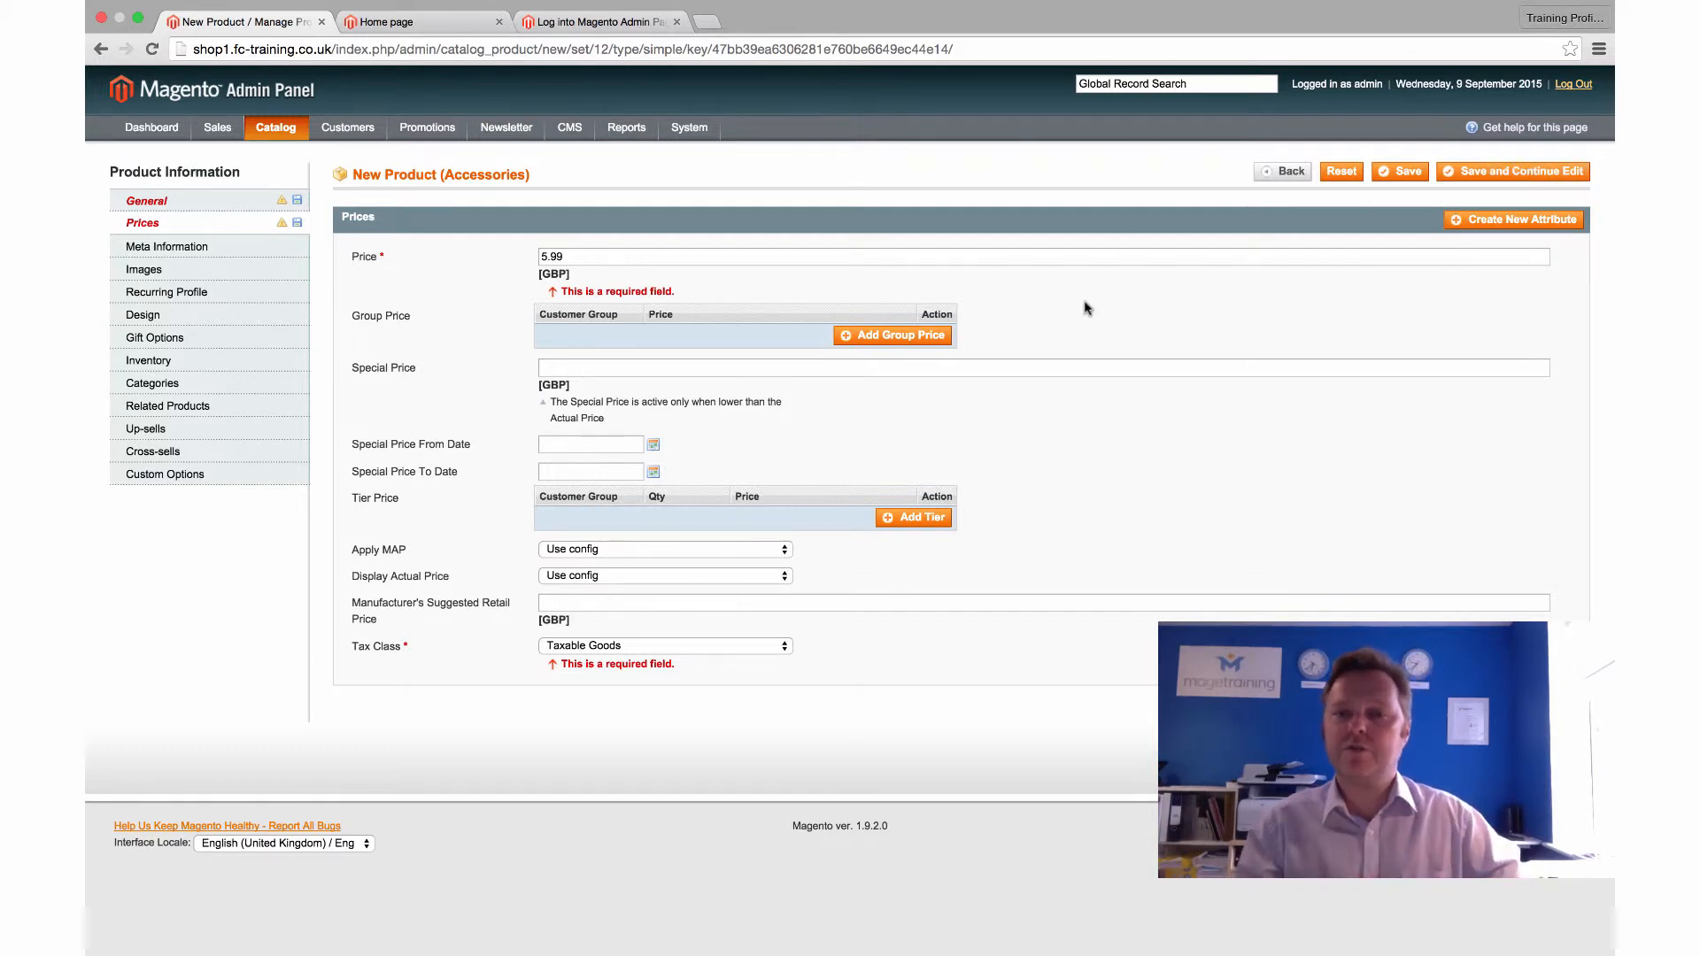
Save the product, then reopen MageTraining USB Powerbank from the Manage Products list
click(1465, 176)
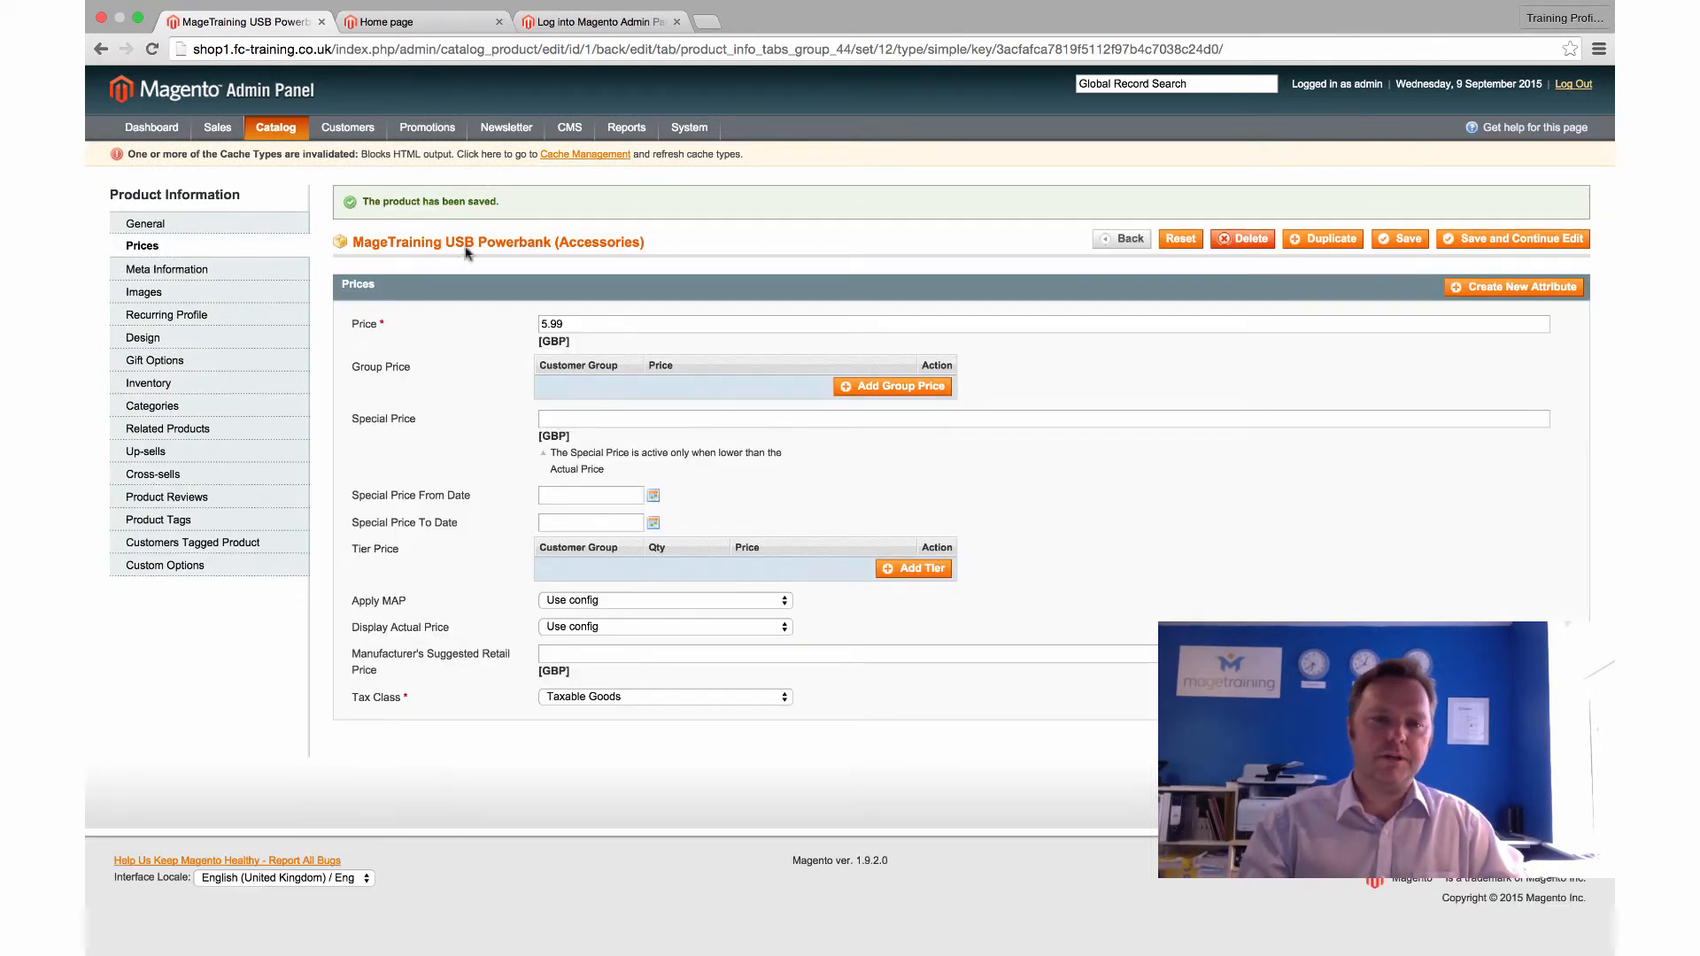
click(279, 156)
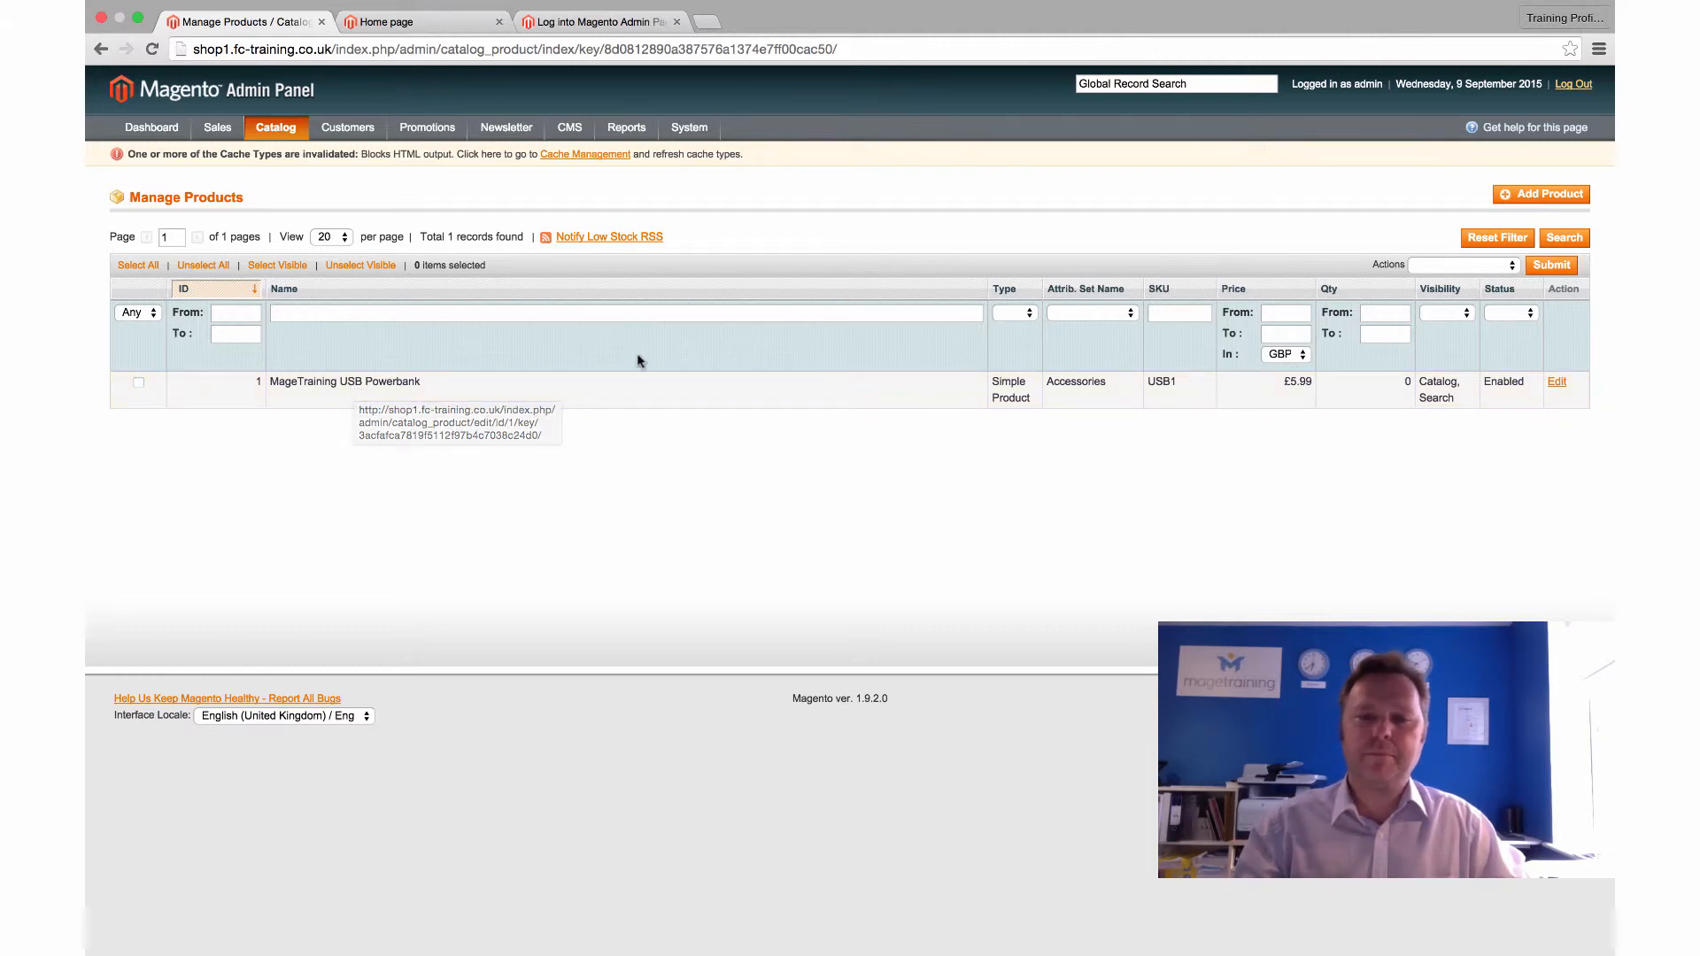
click(580, 398)
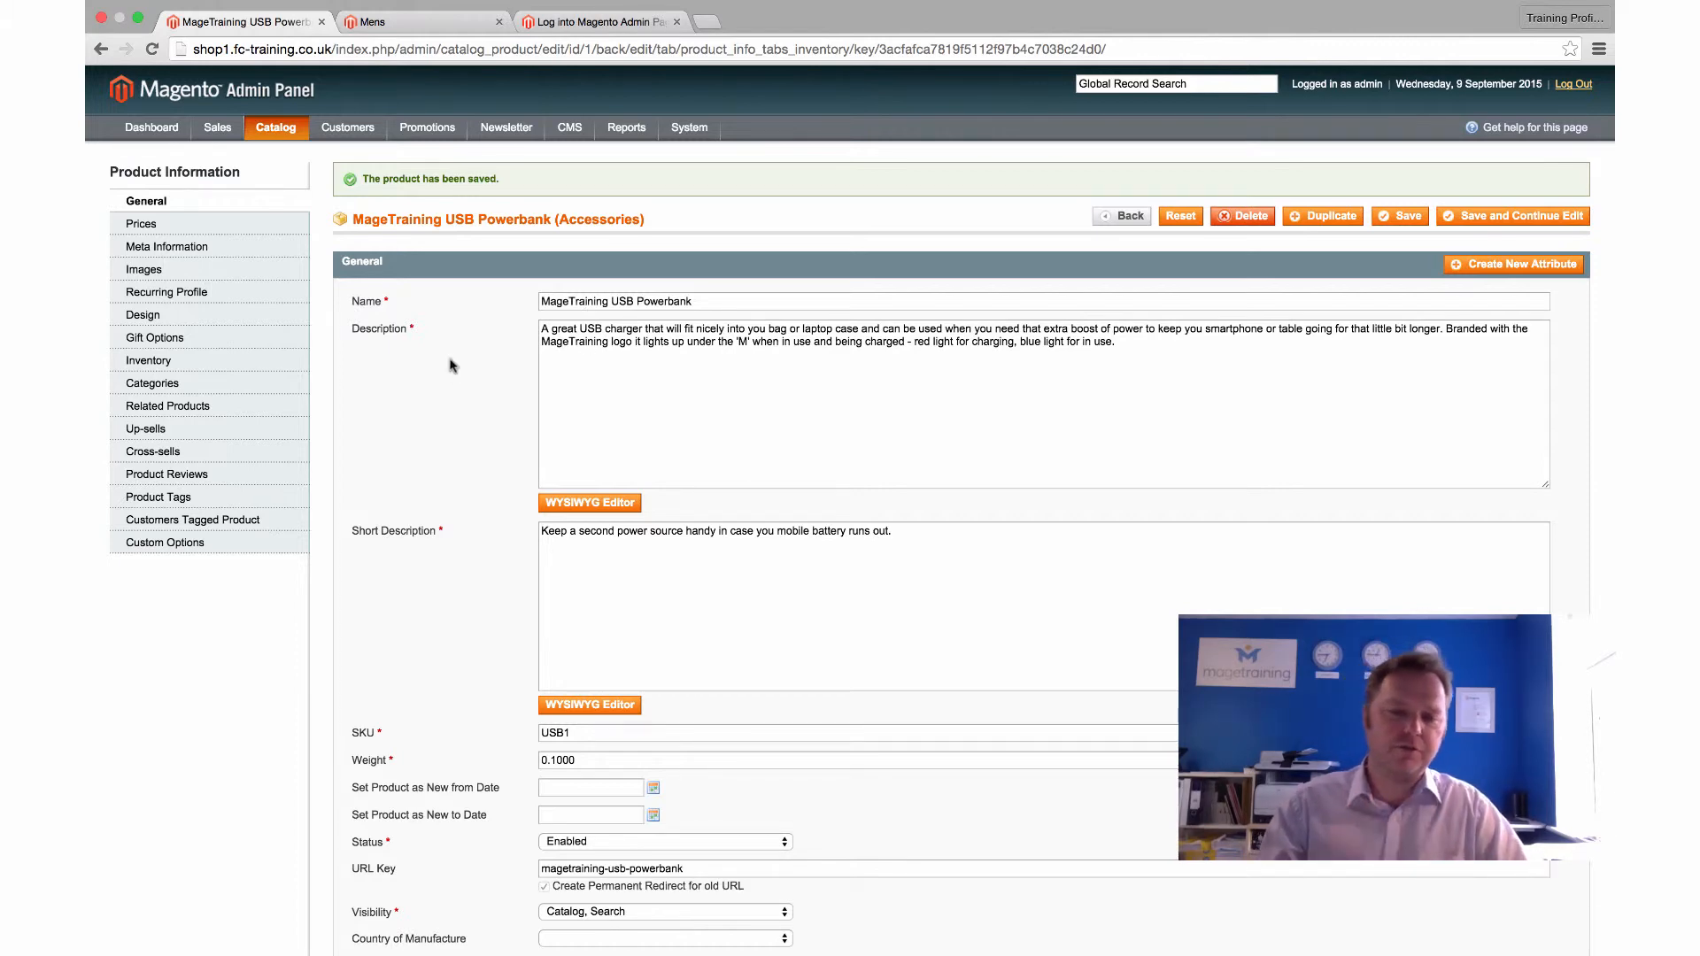
Set the MageTraining USB Powerbank's visibility to Catalog, Search and re-save the product
scroll(451, 365, down, 4)
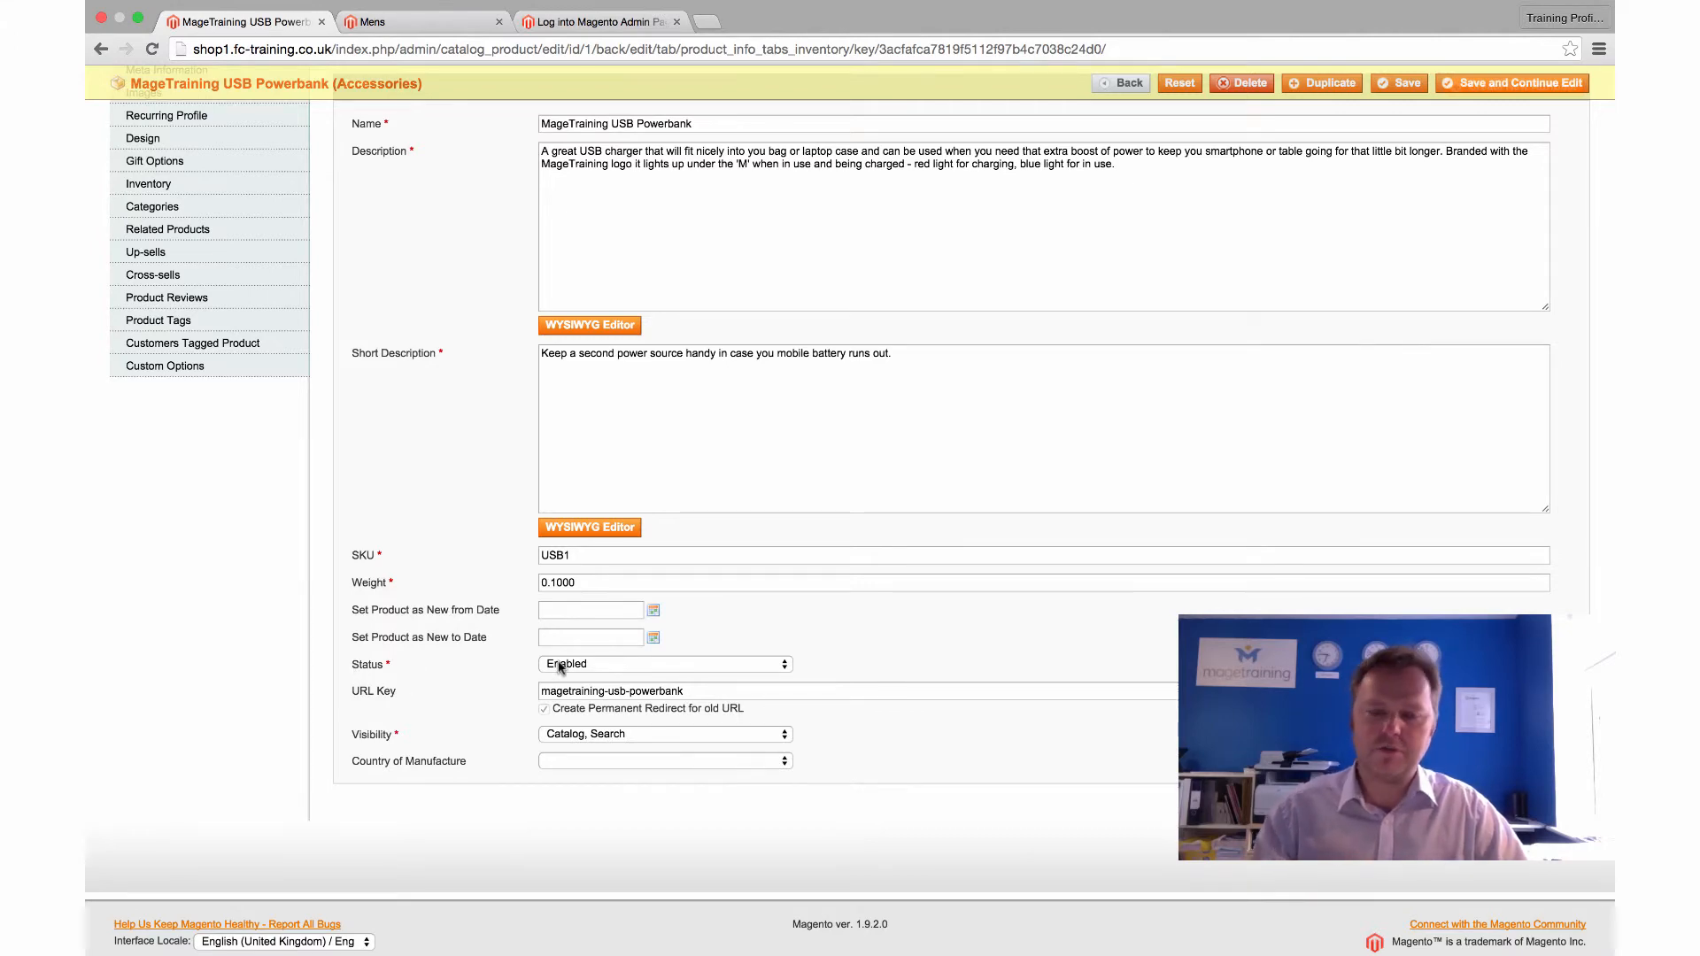
scroll(478, 468, up, 2)
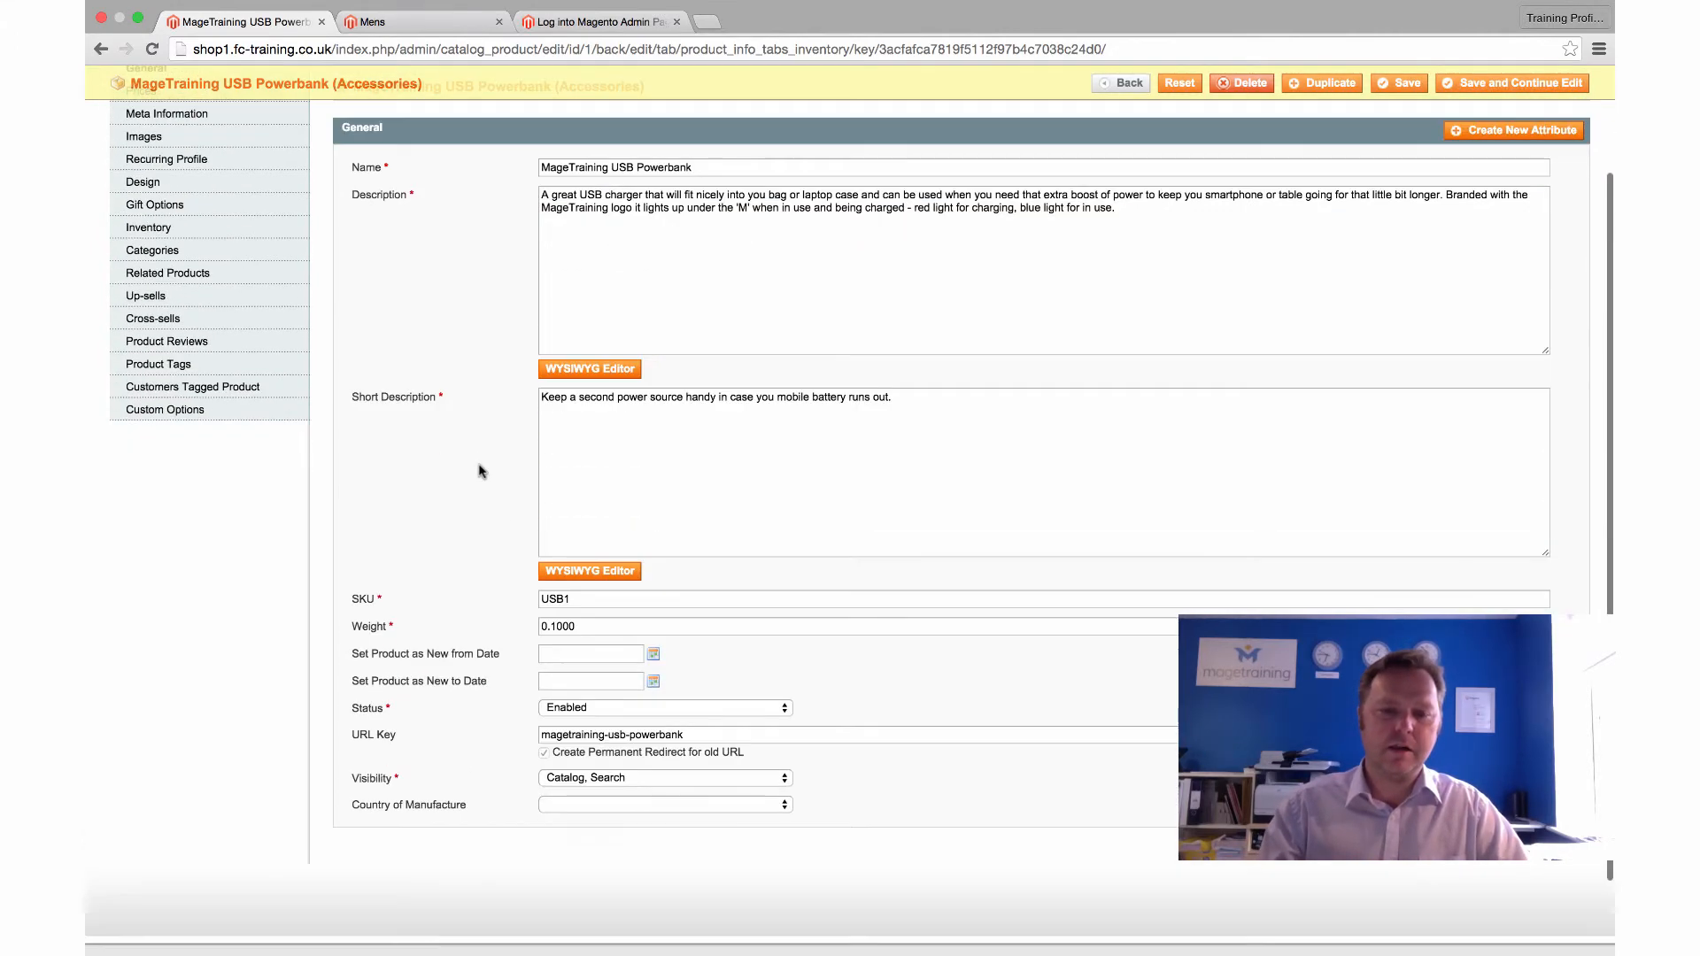
scroll(479, 468, up, 1)
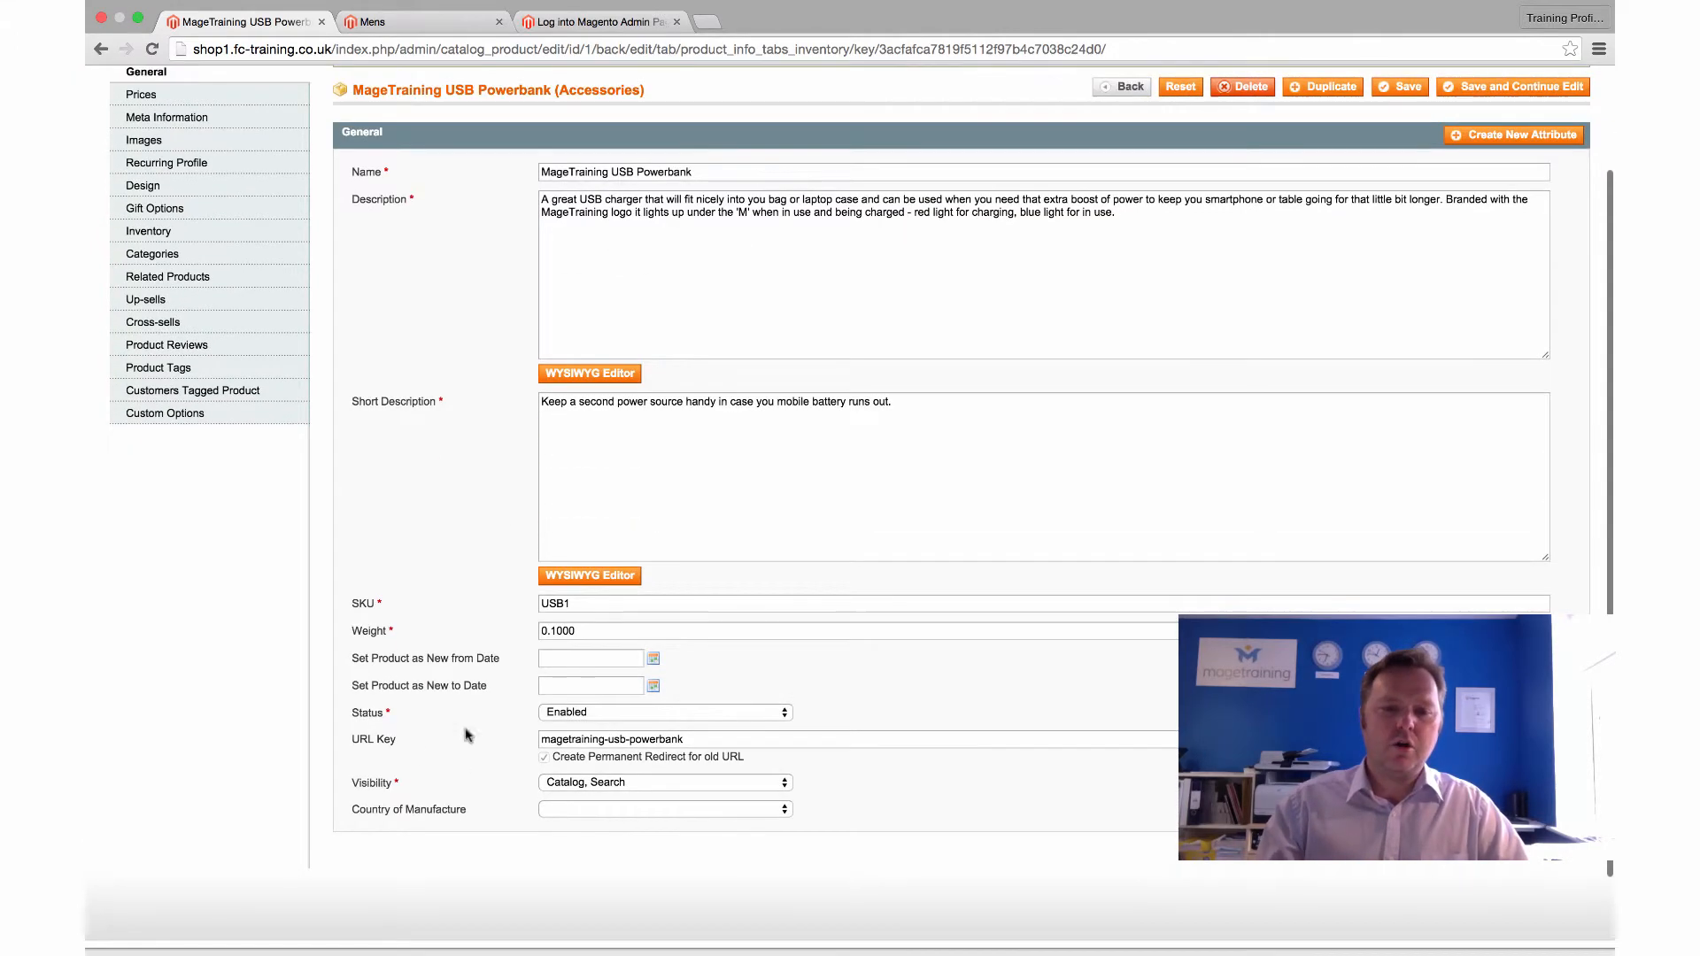
click(622, 783)
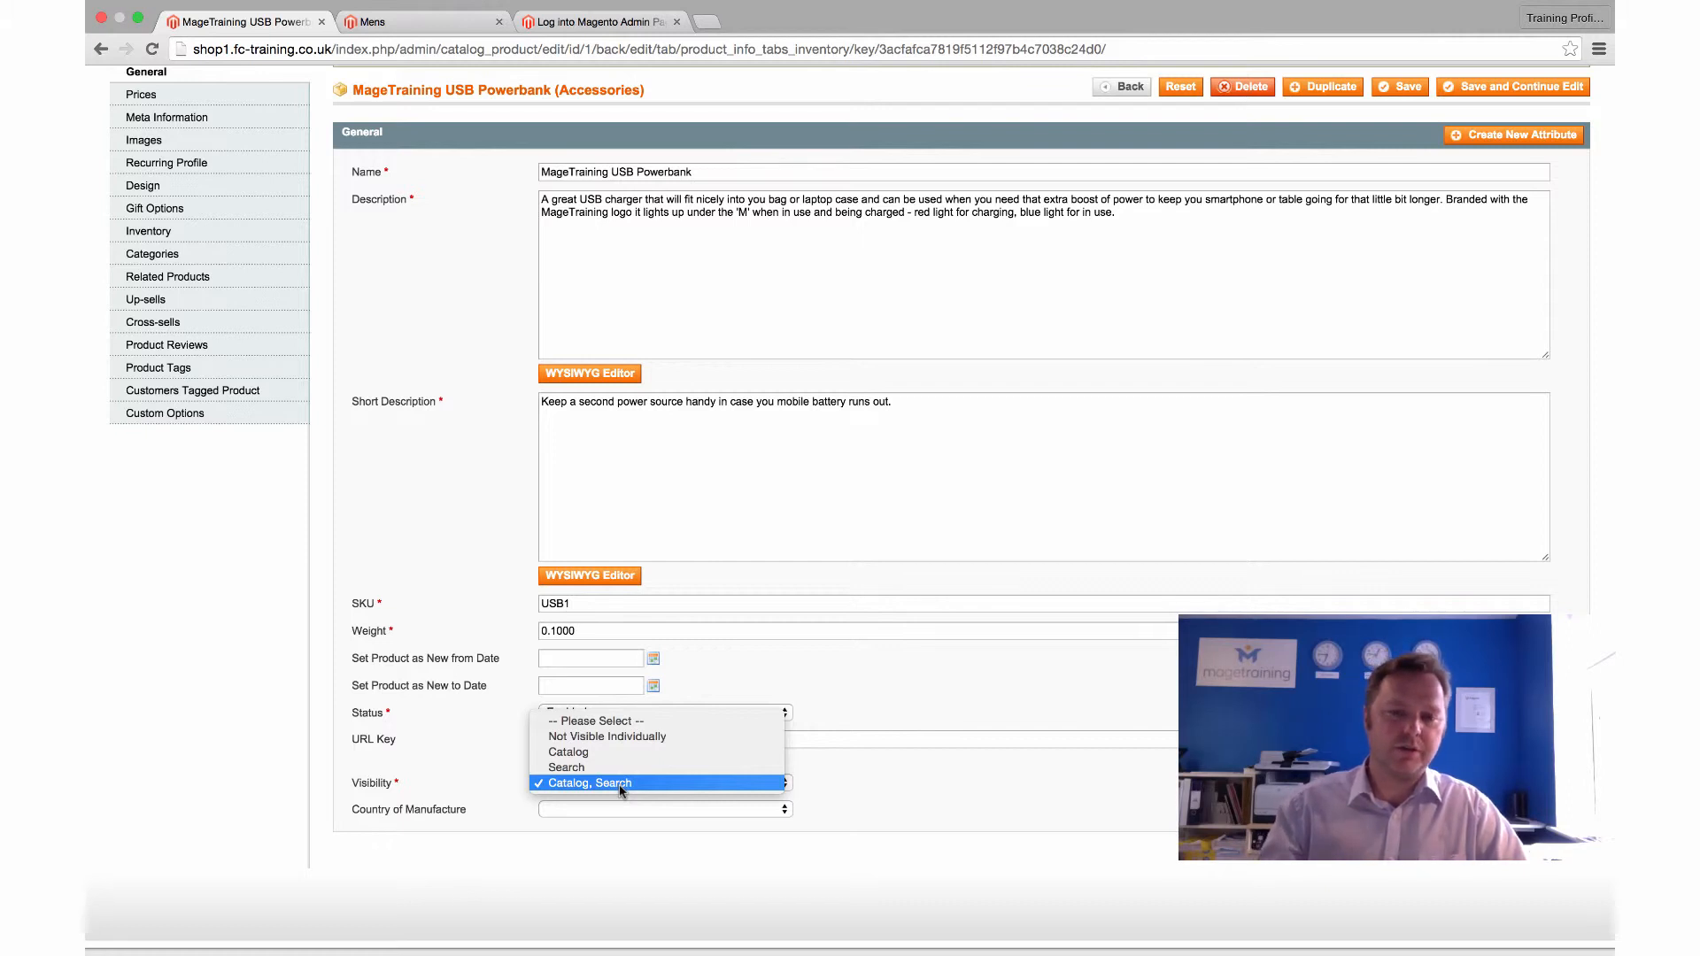
click(403, 549)
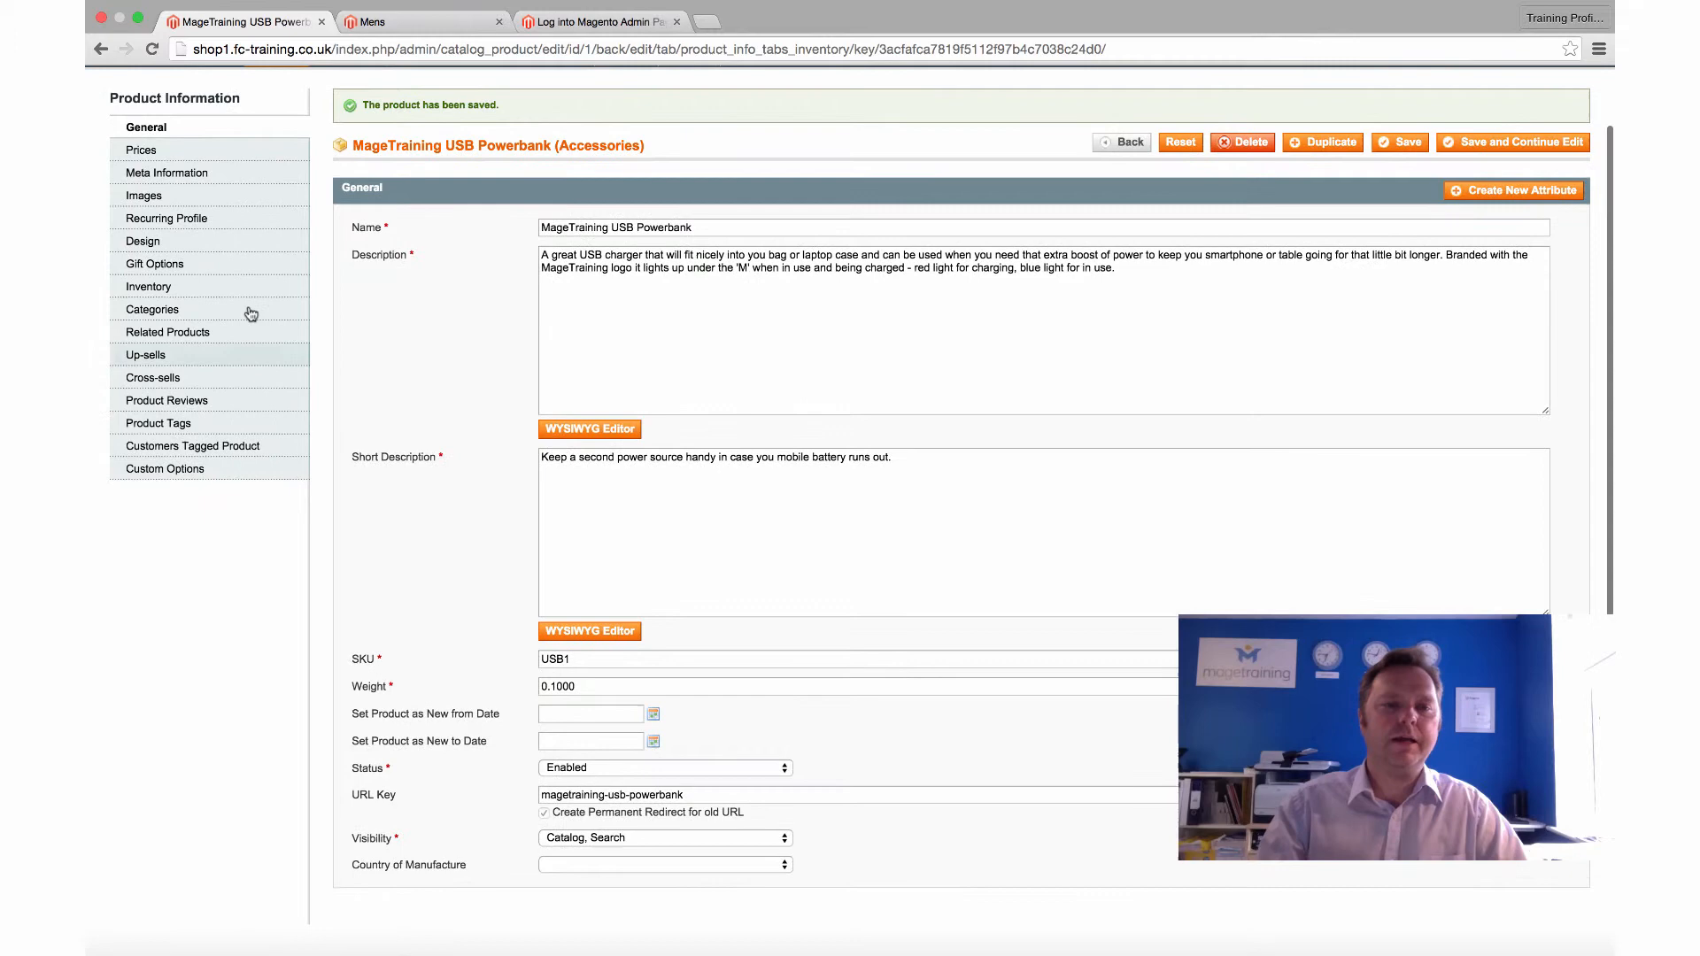
scroll(252, 314, down, 1)
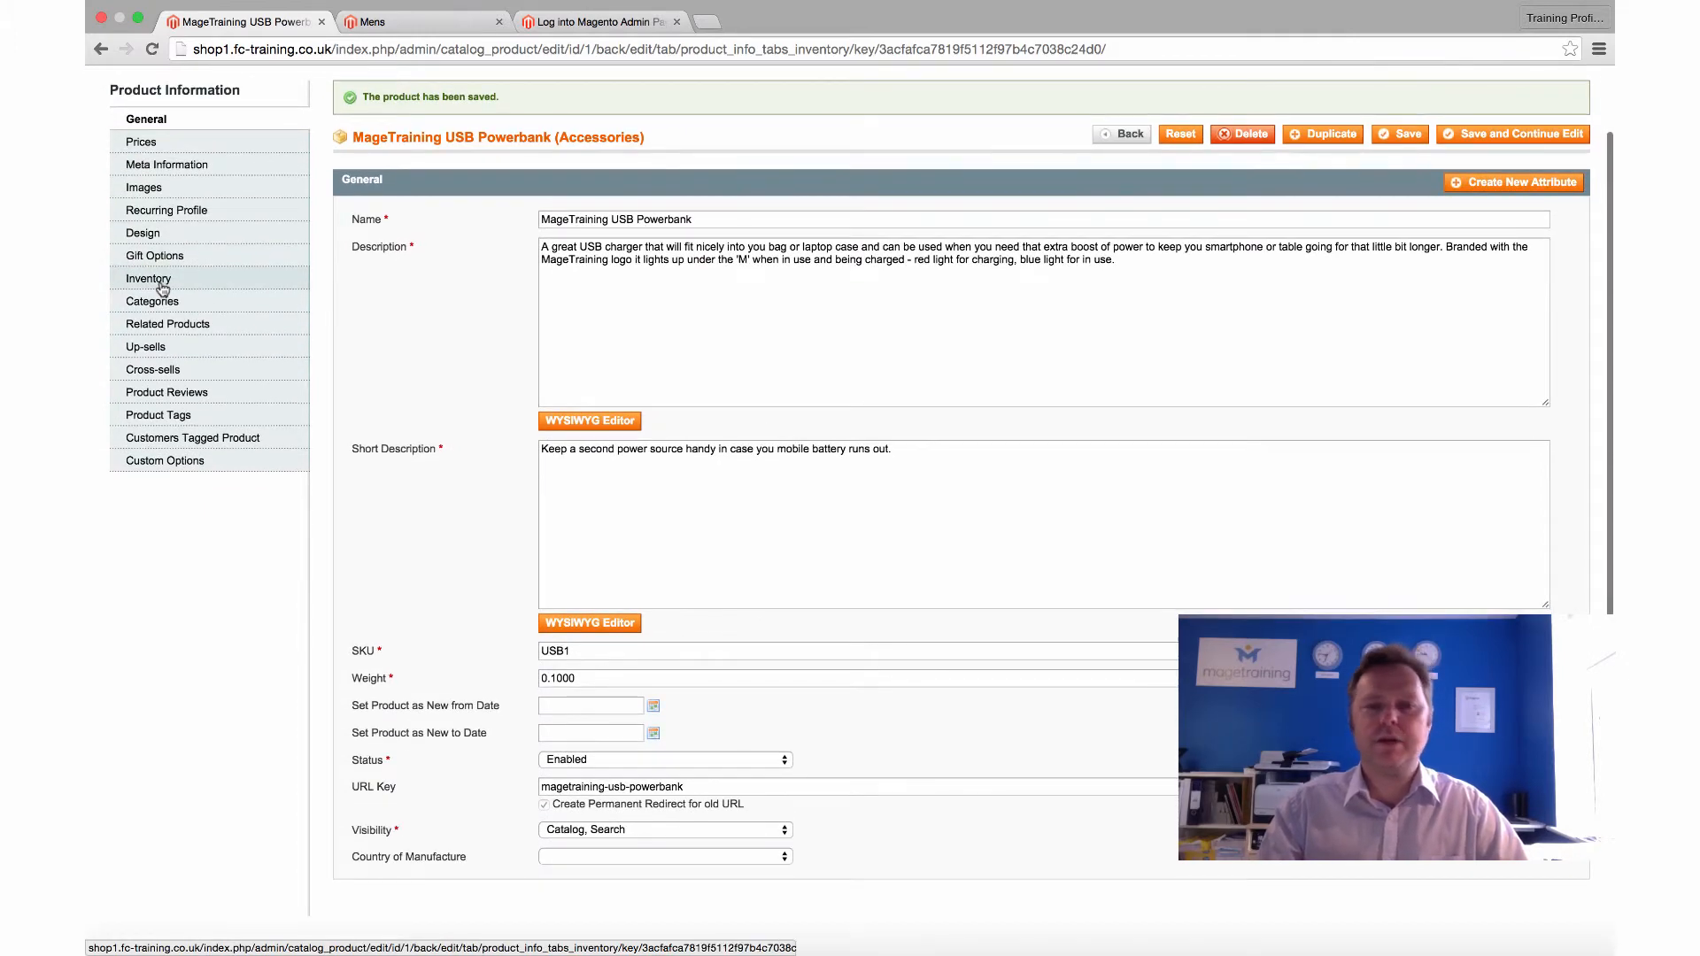
Set the powerbank's inventory quantity to 10 and stock availability to In Stock
click(161, 285)
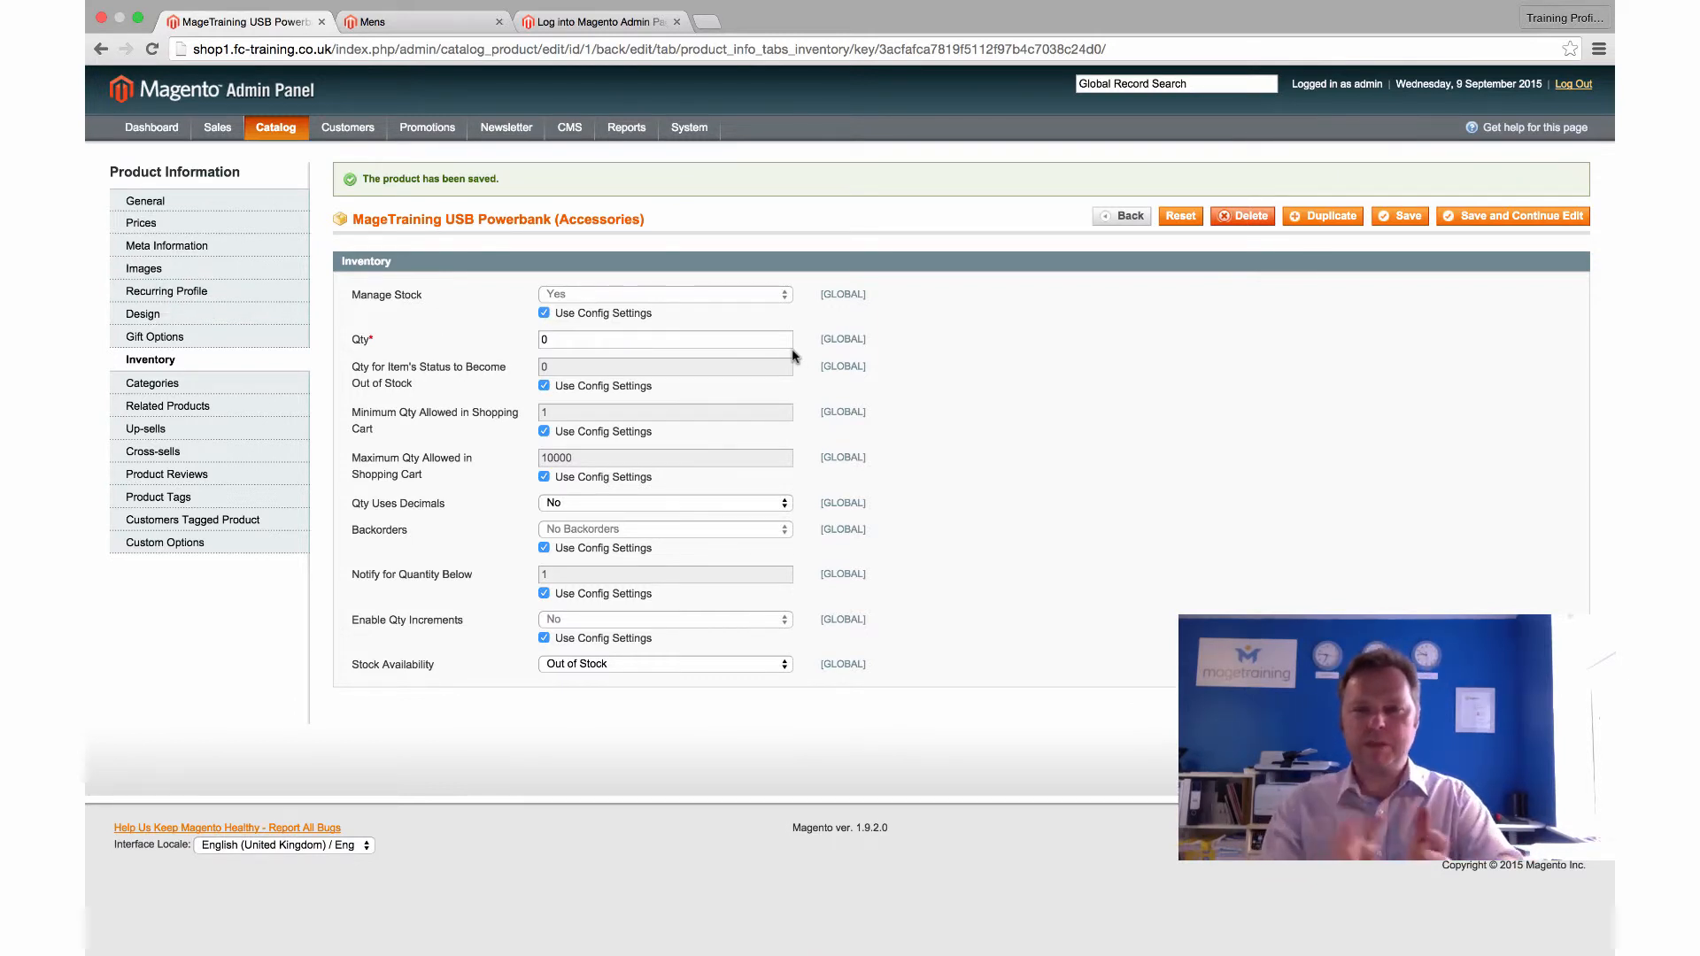
click(571, 339)
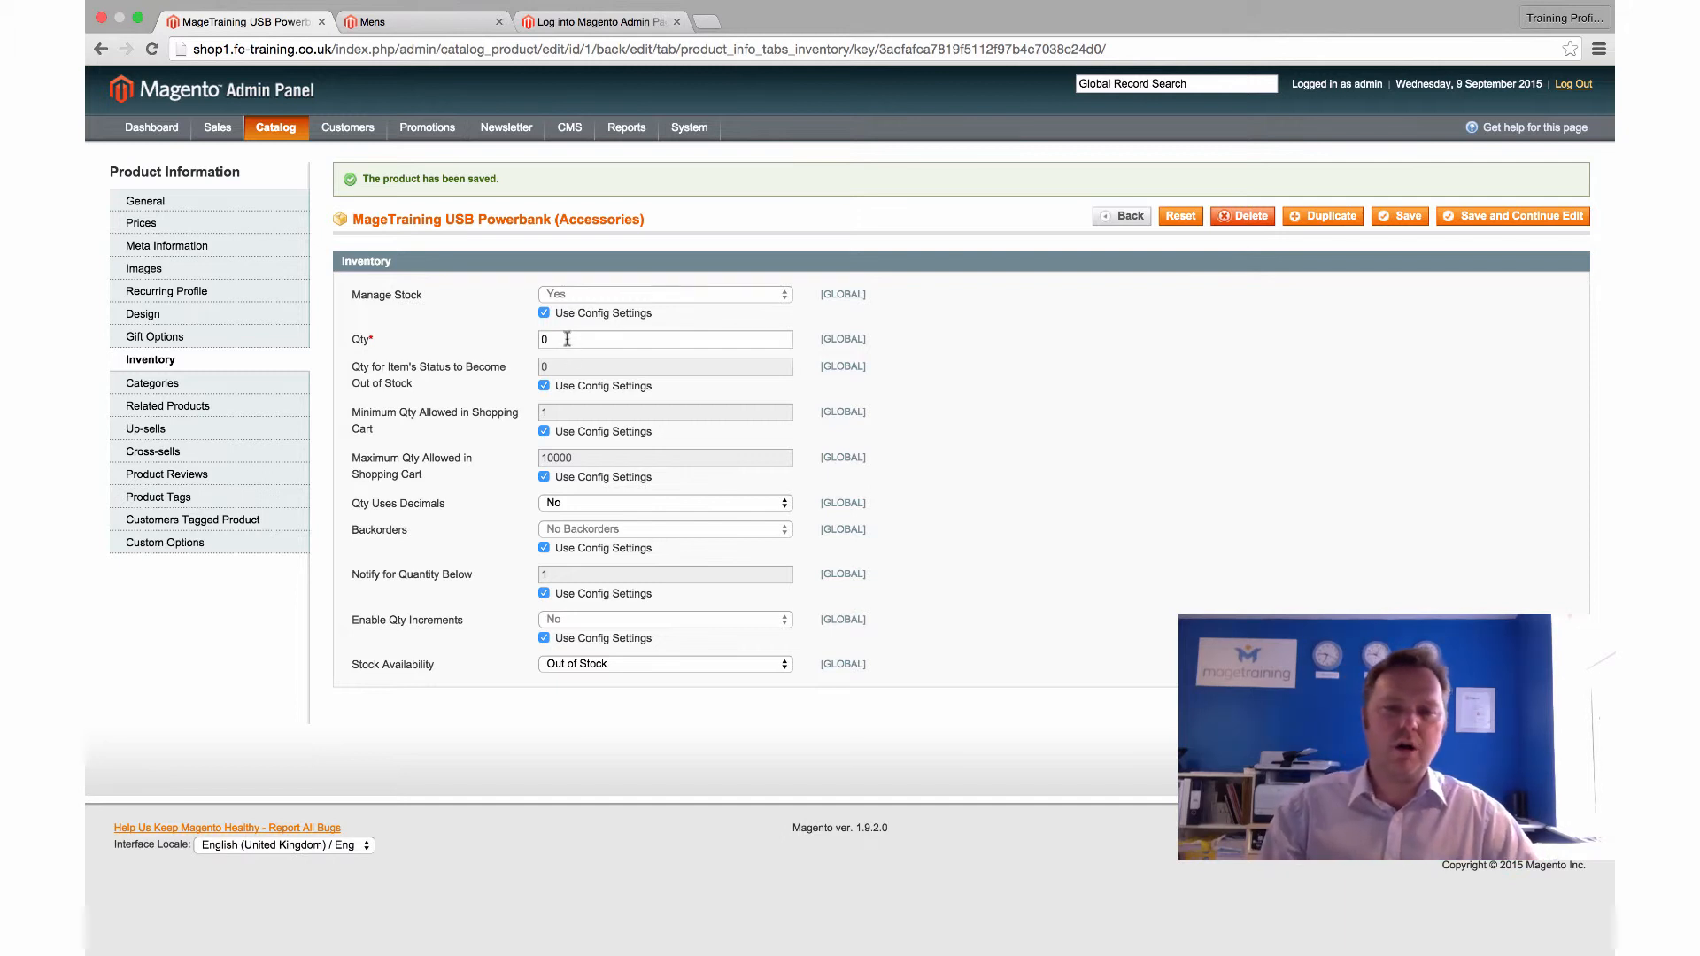
drag(593, 340, 496, 329)
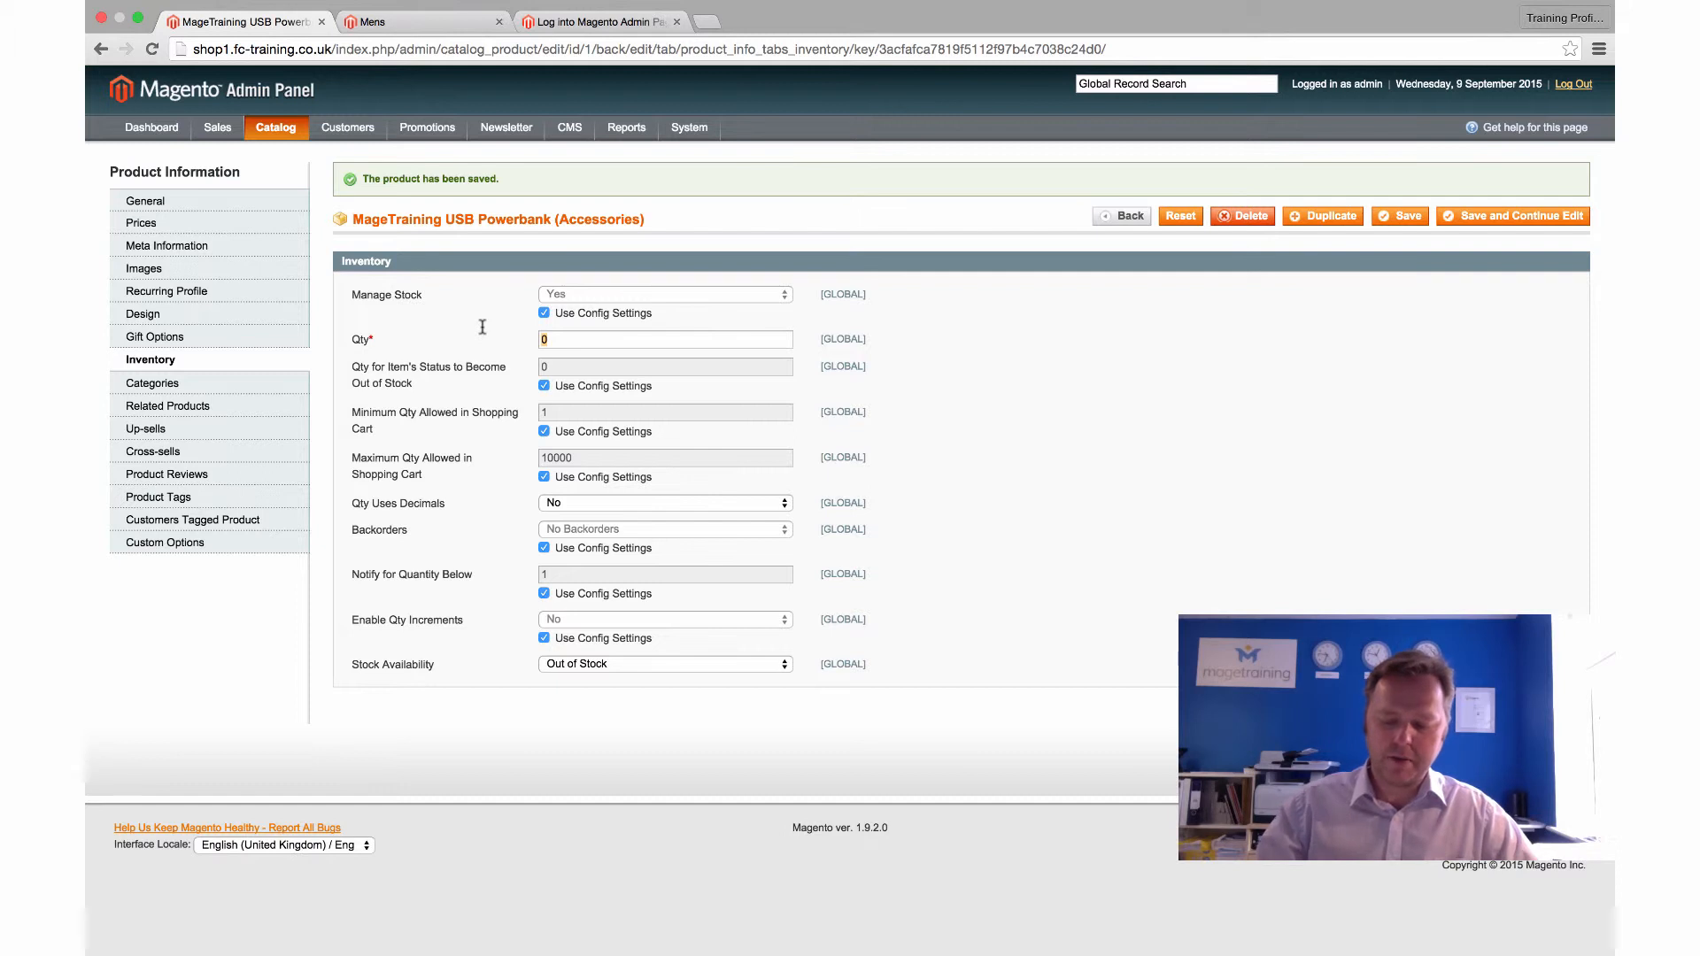
text(10)
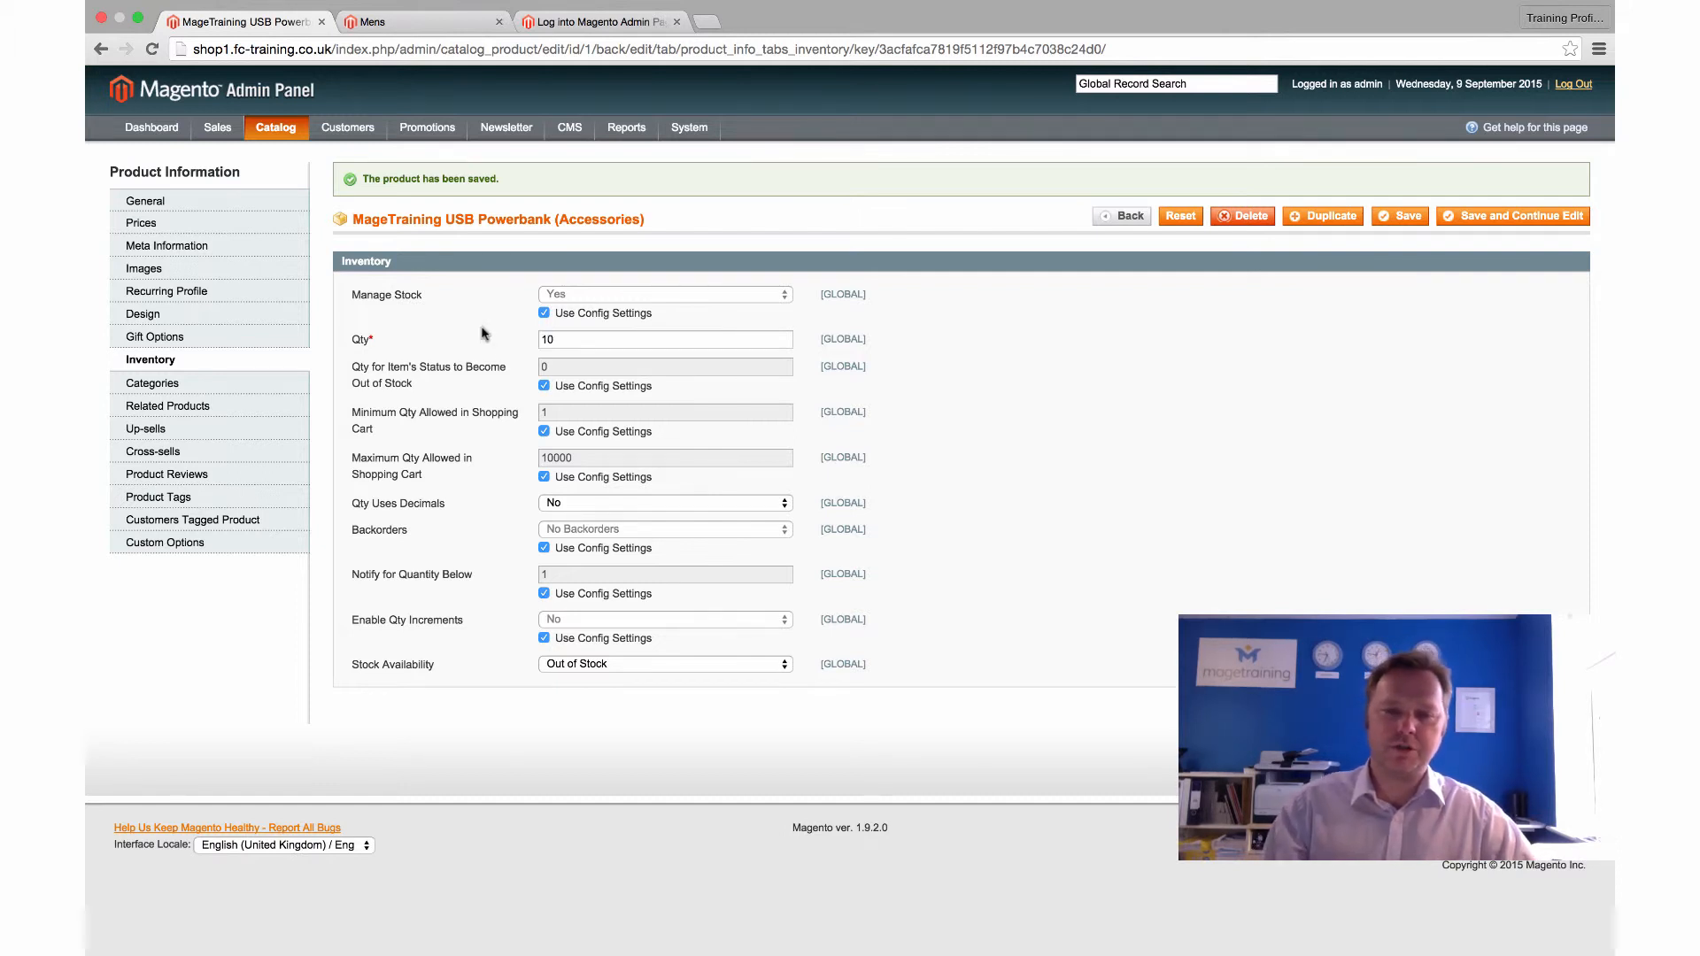
click(585, 664)
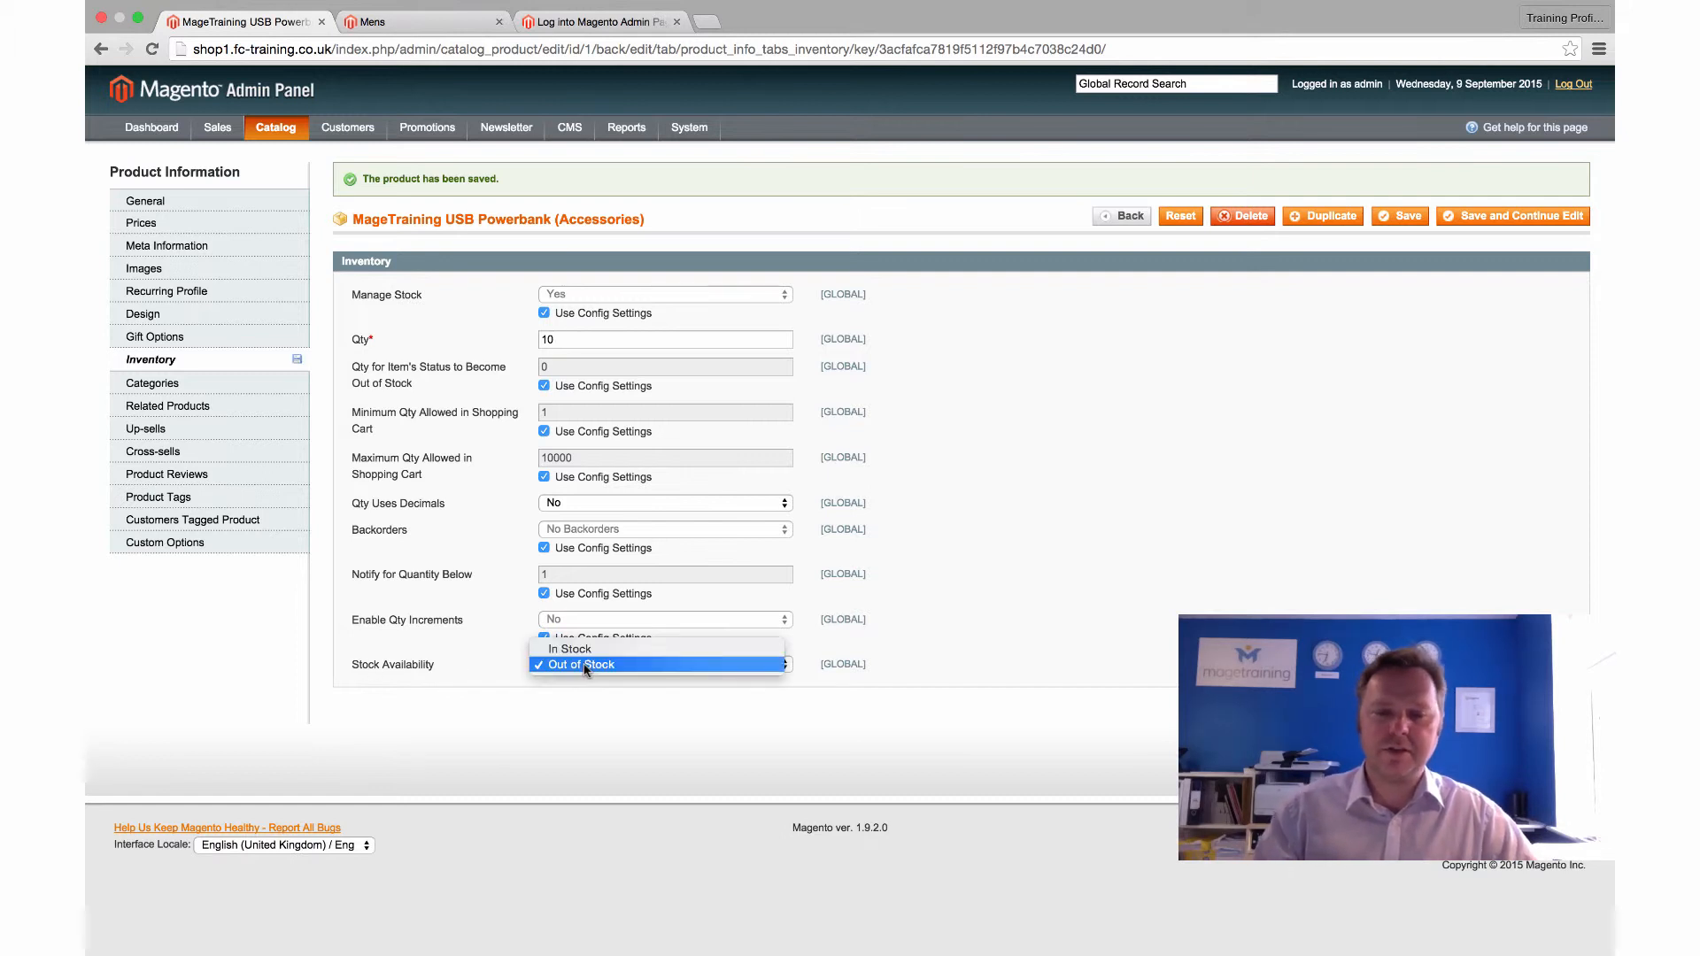
click(584, 655)
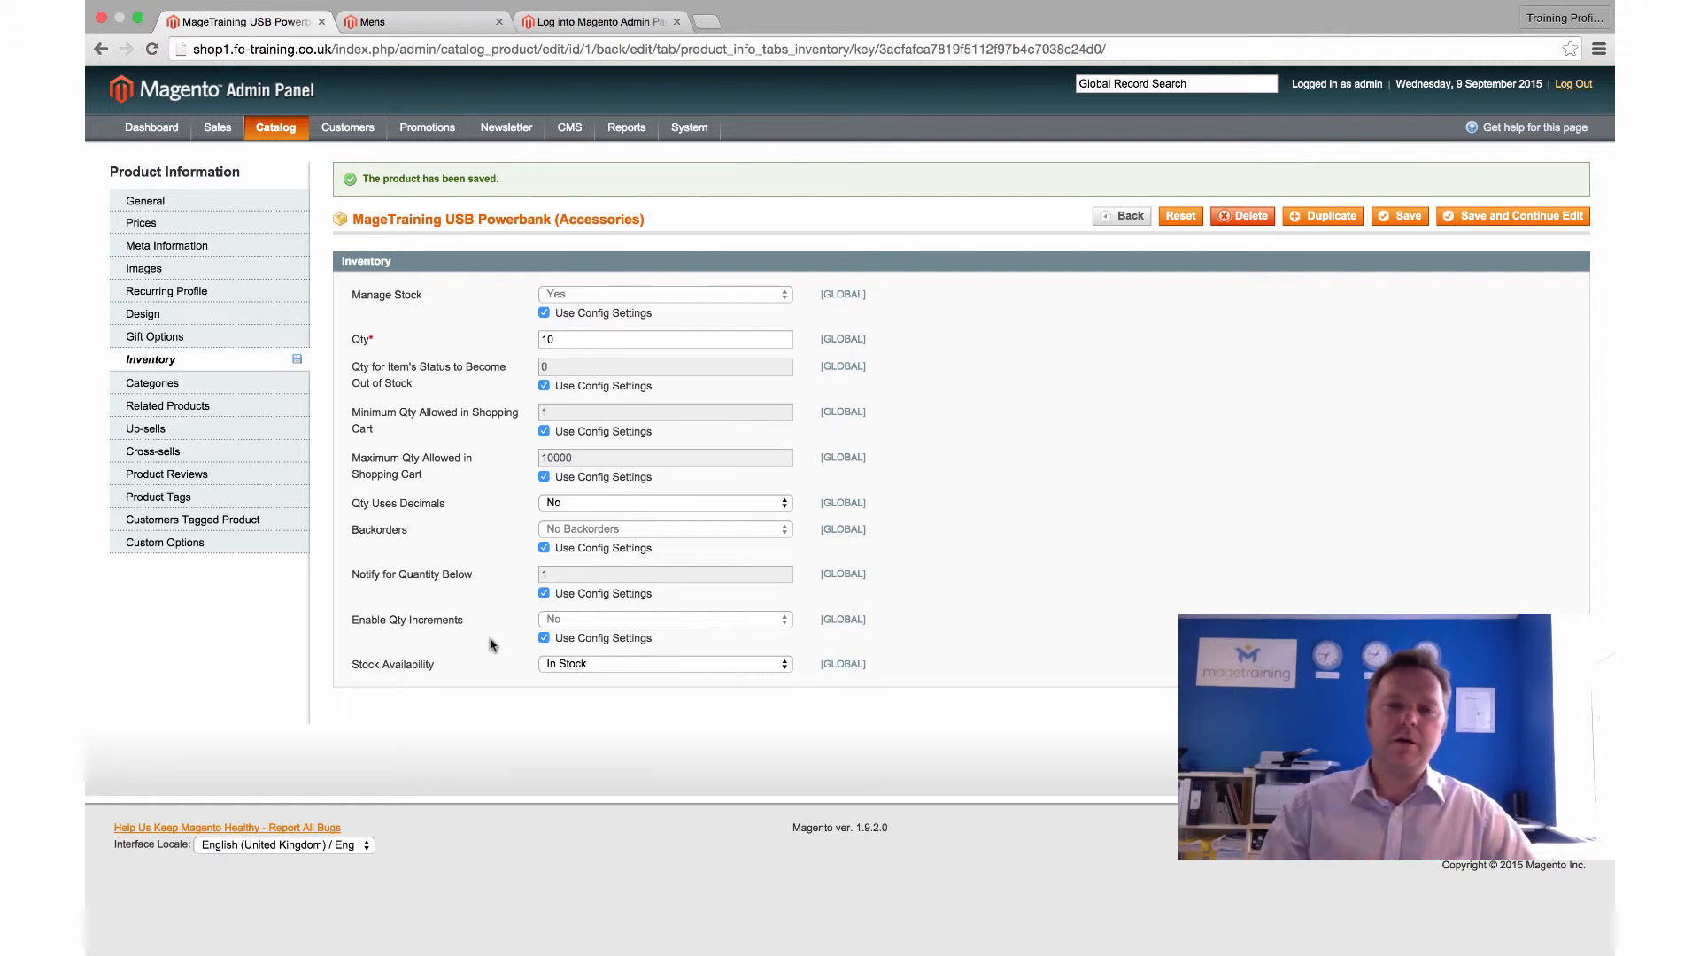
Try turning Manage Stock off, revert to the default, then review the Mens category assignment
click(544, 314)
click(634, 295)
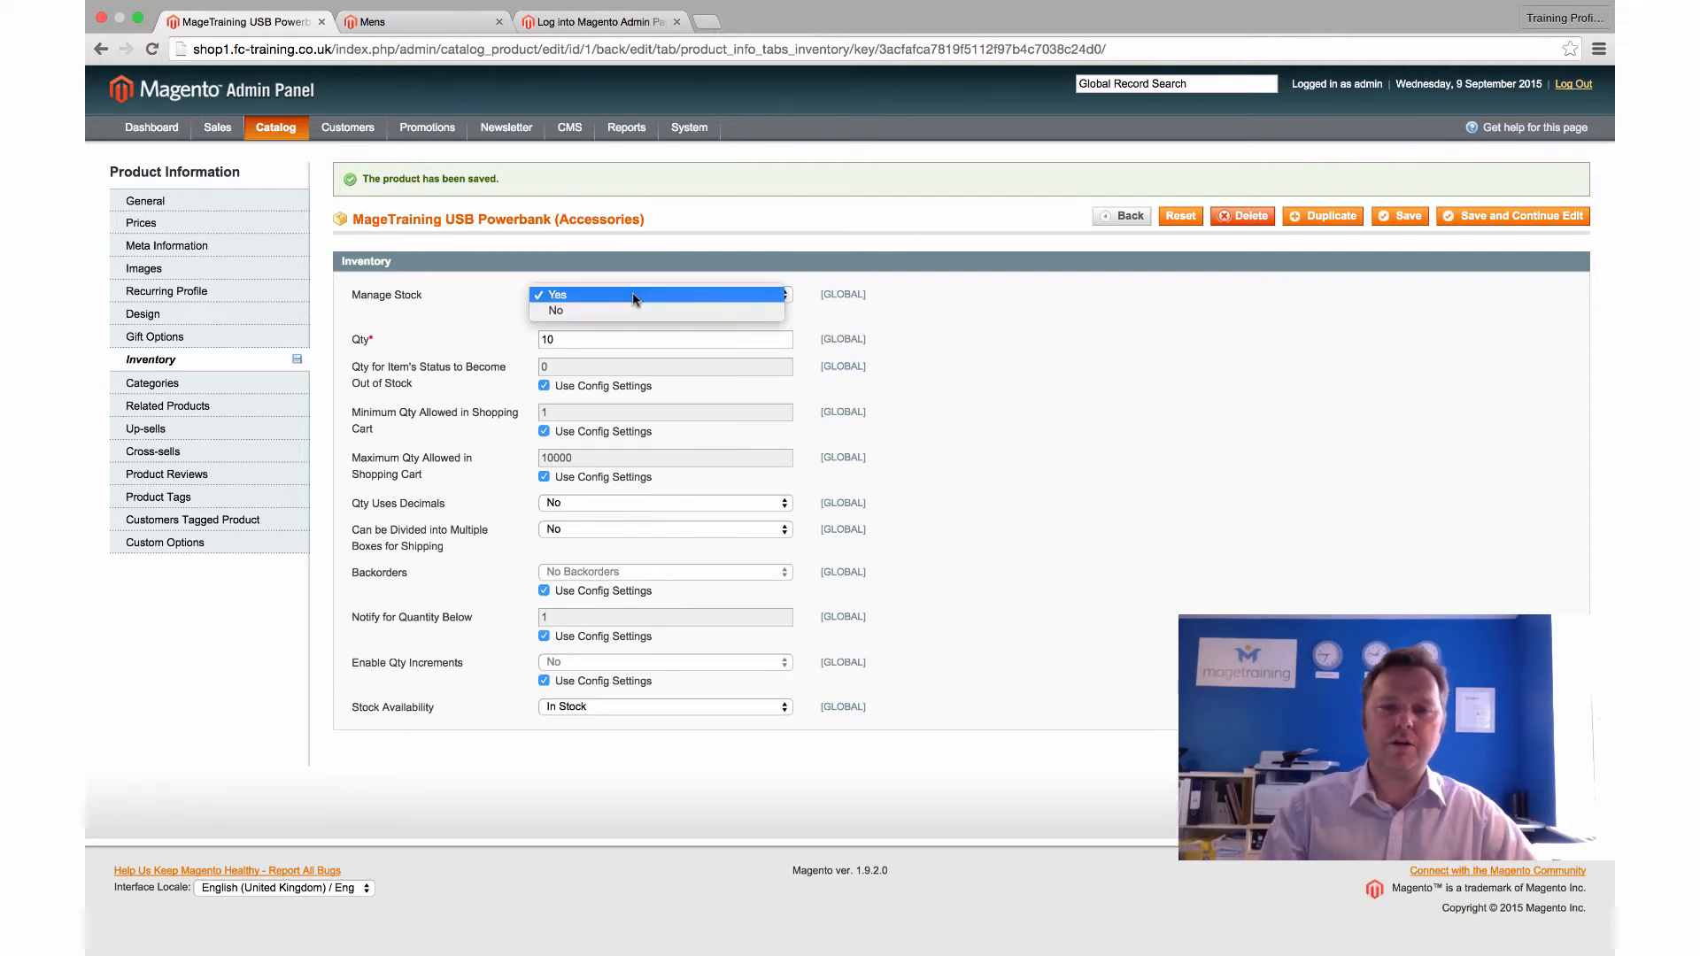
click(626, 309)
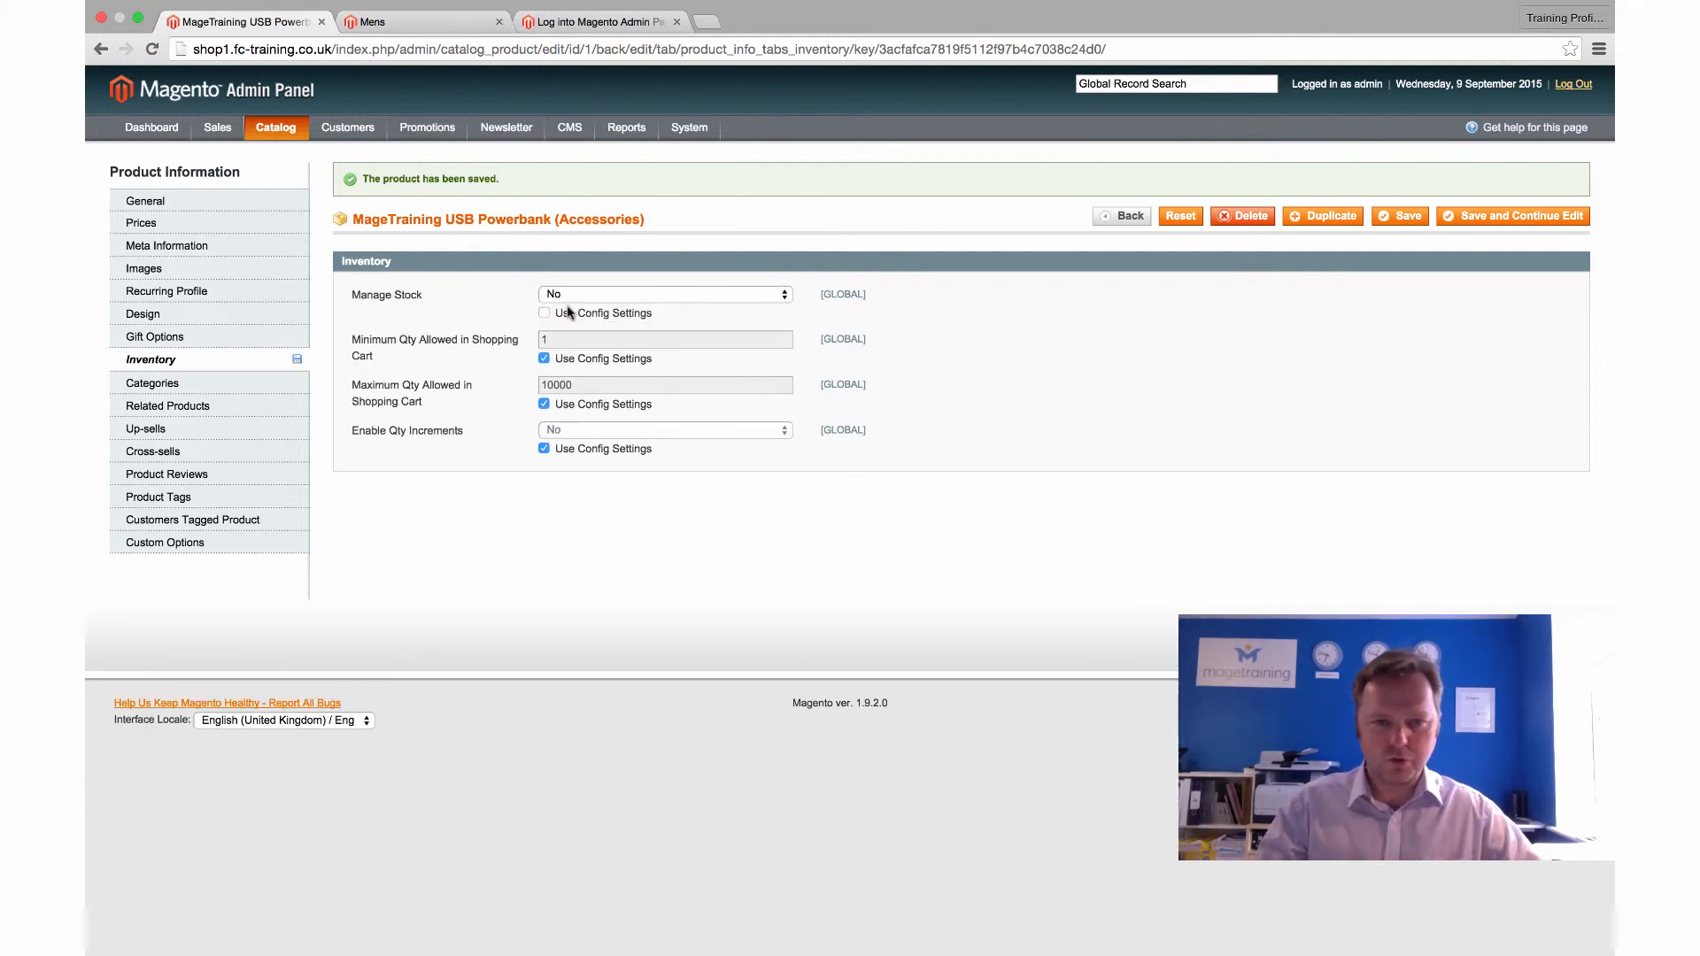
click(544, 313)
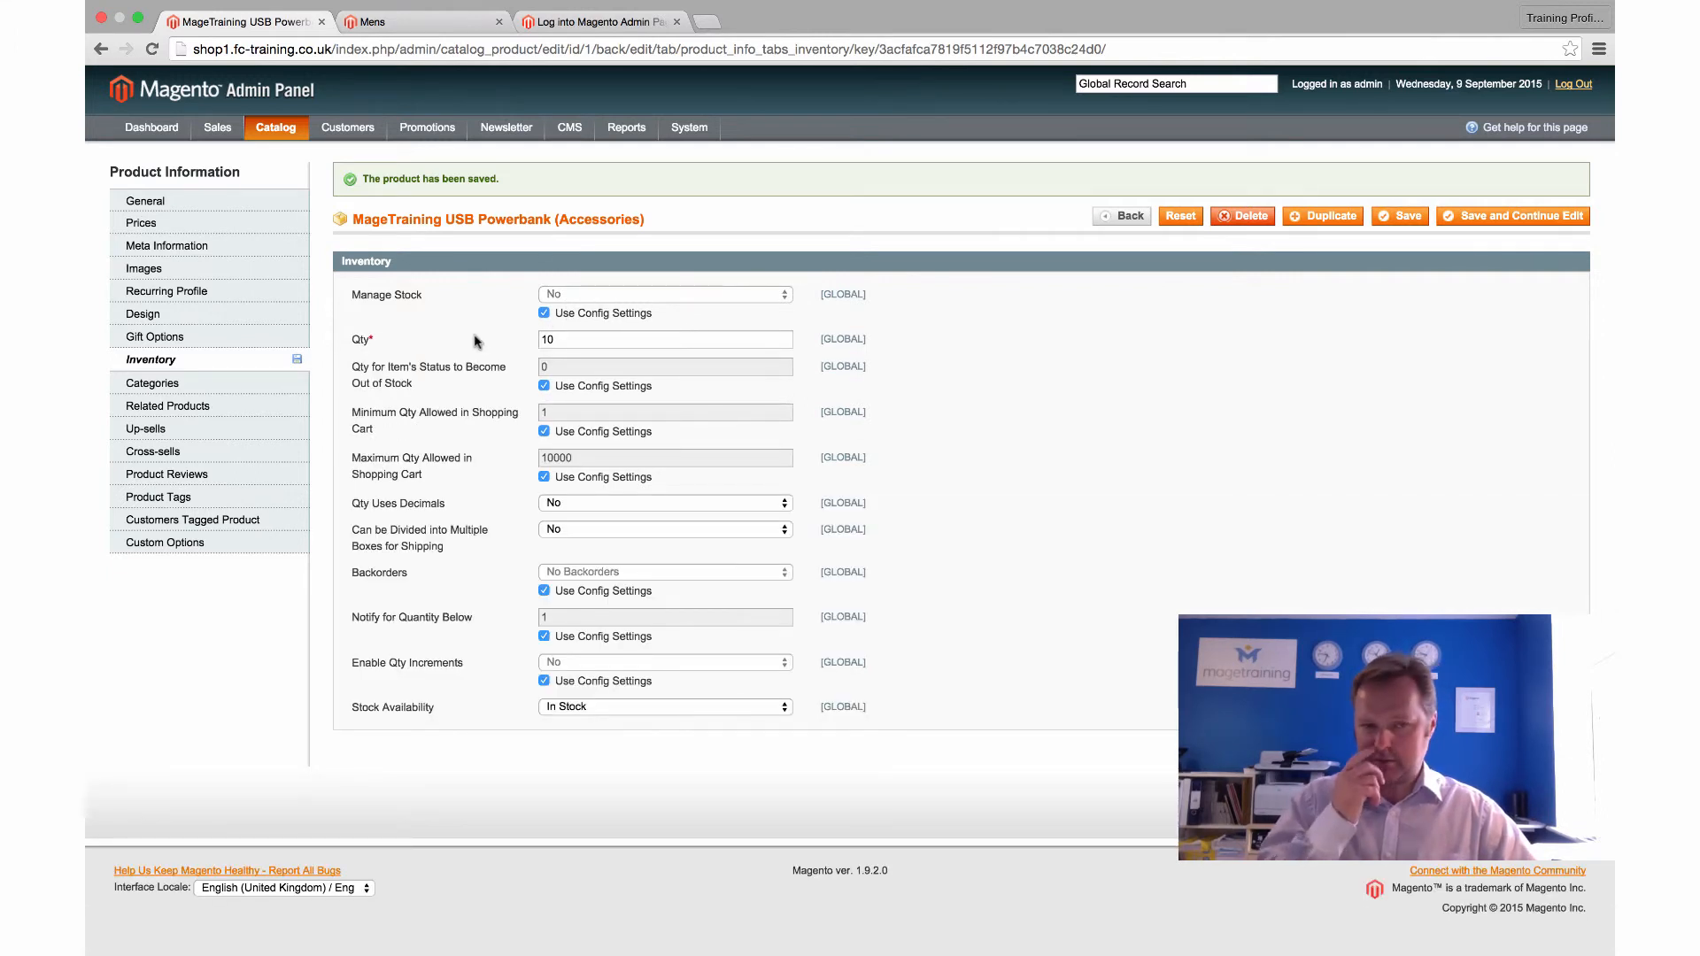
click(202, 383)
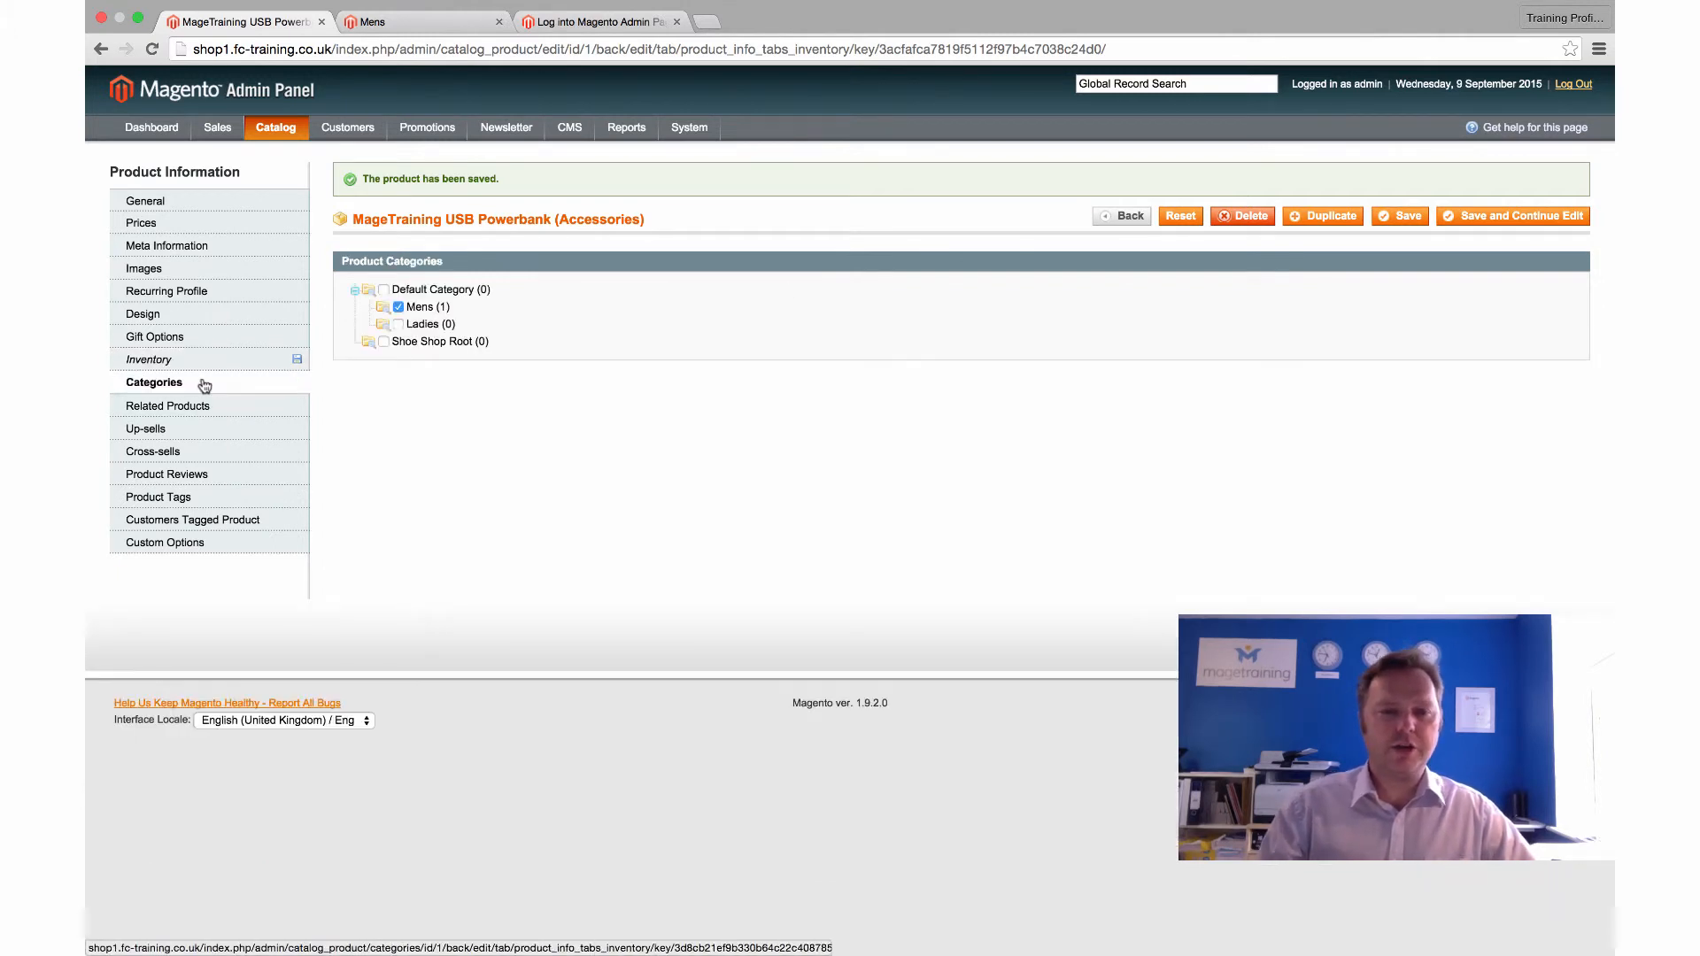
click(398, 307)
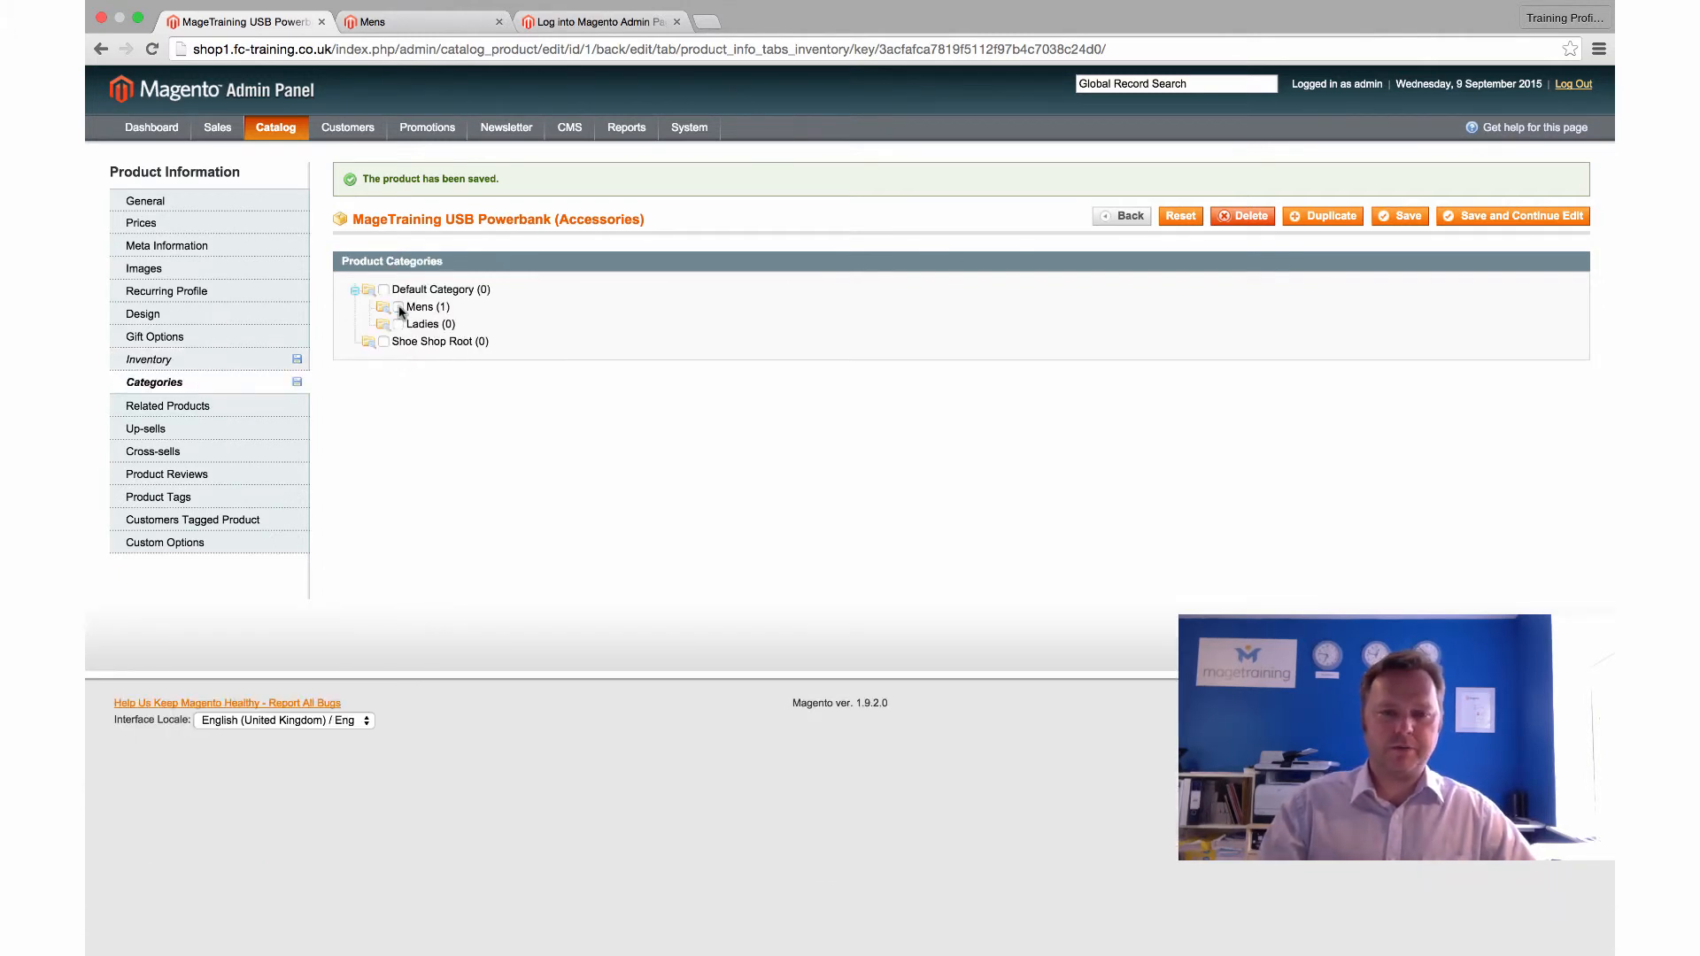
click(398, 307)
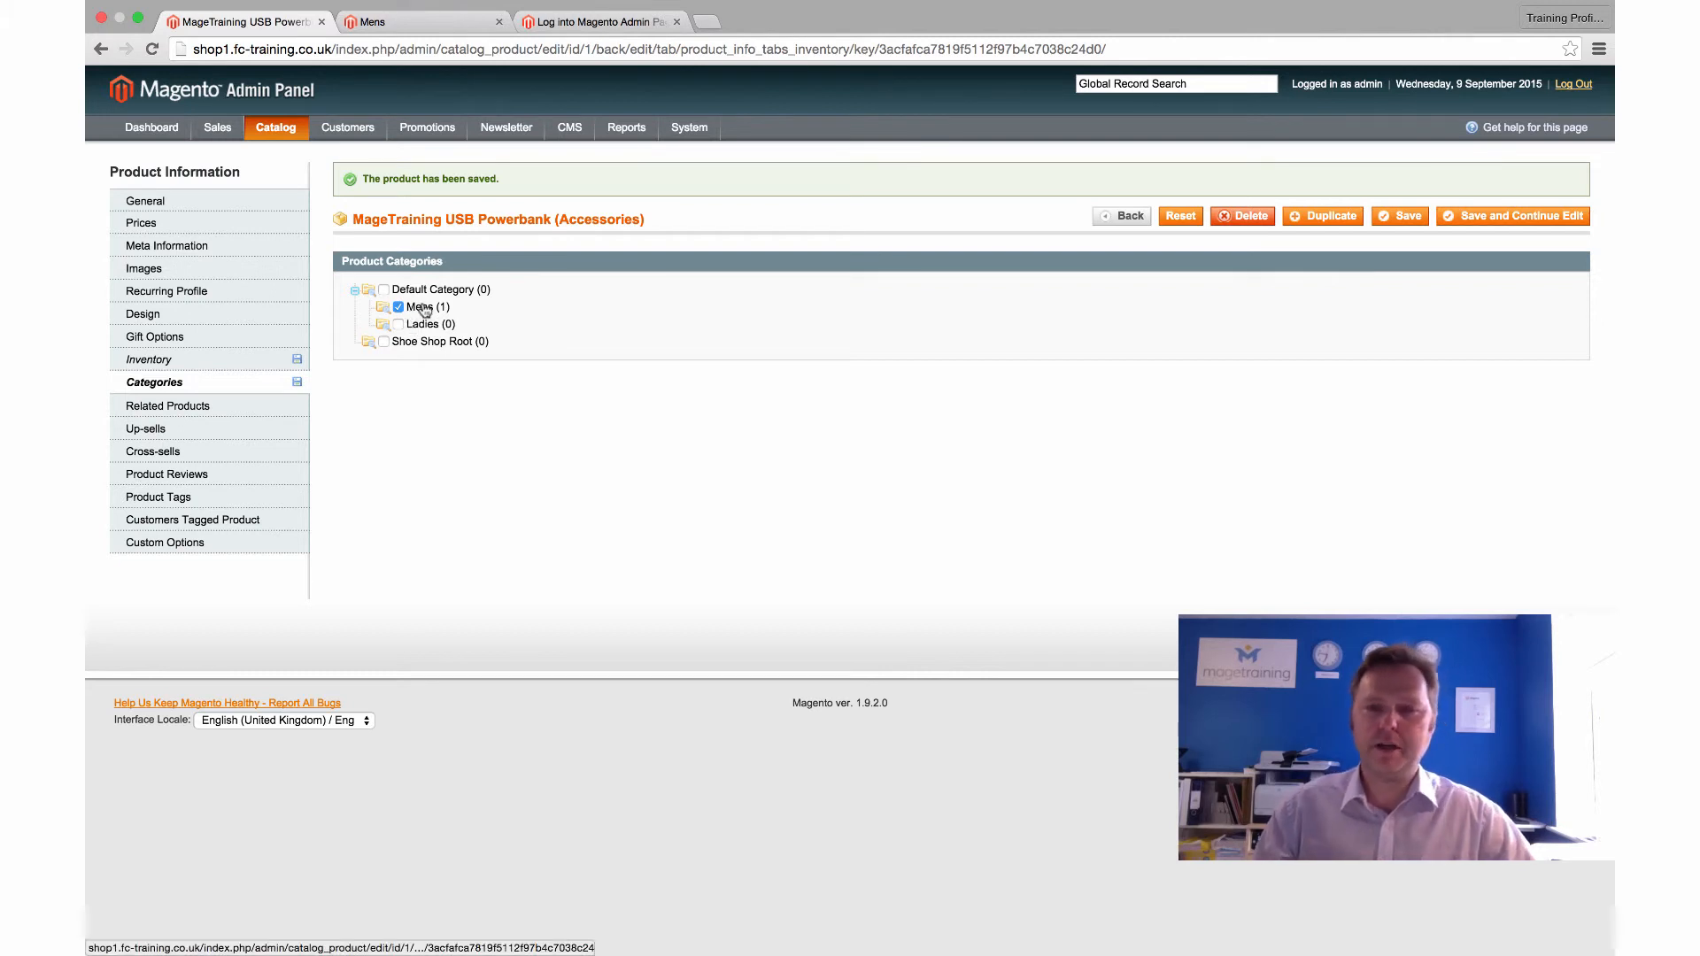
click(421, 324)
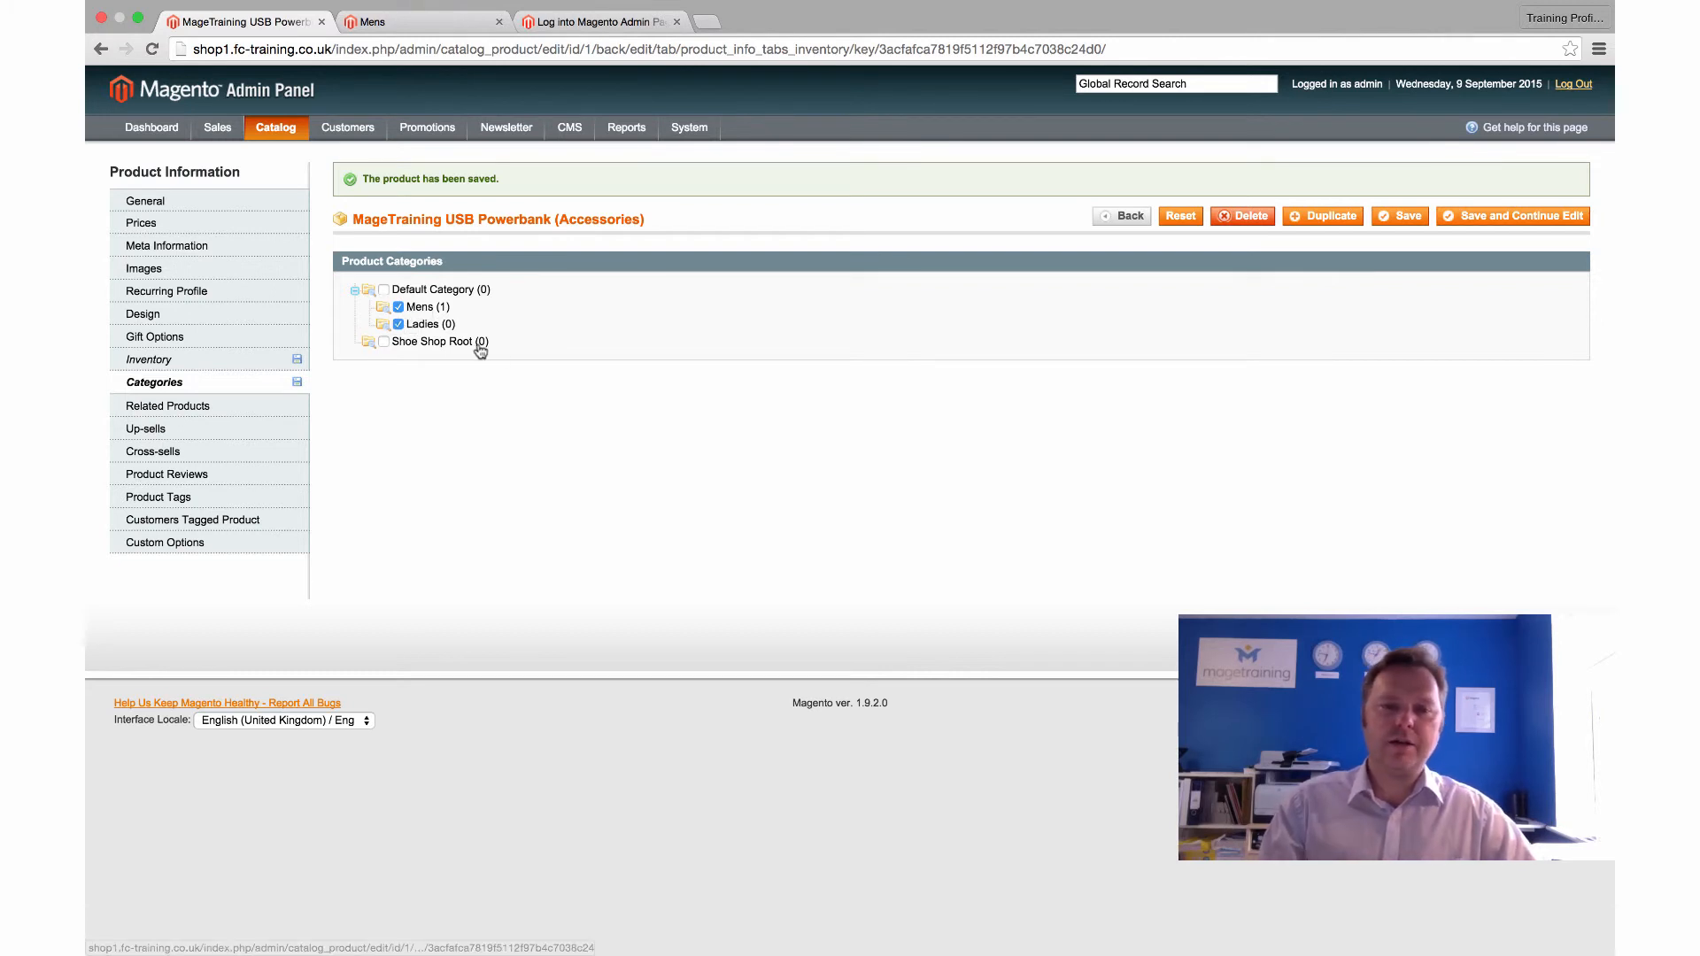
click(398, 324)
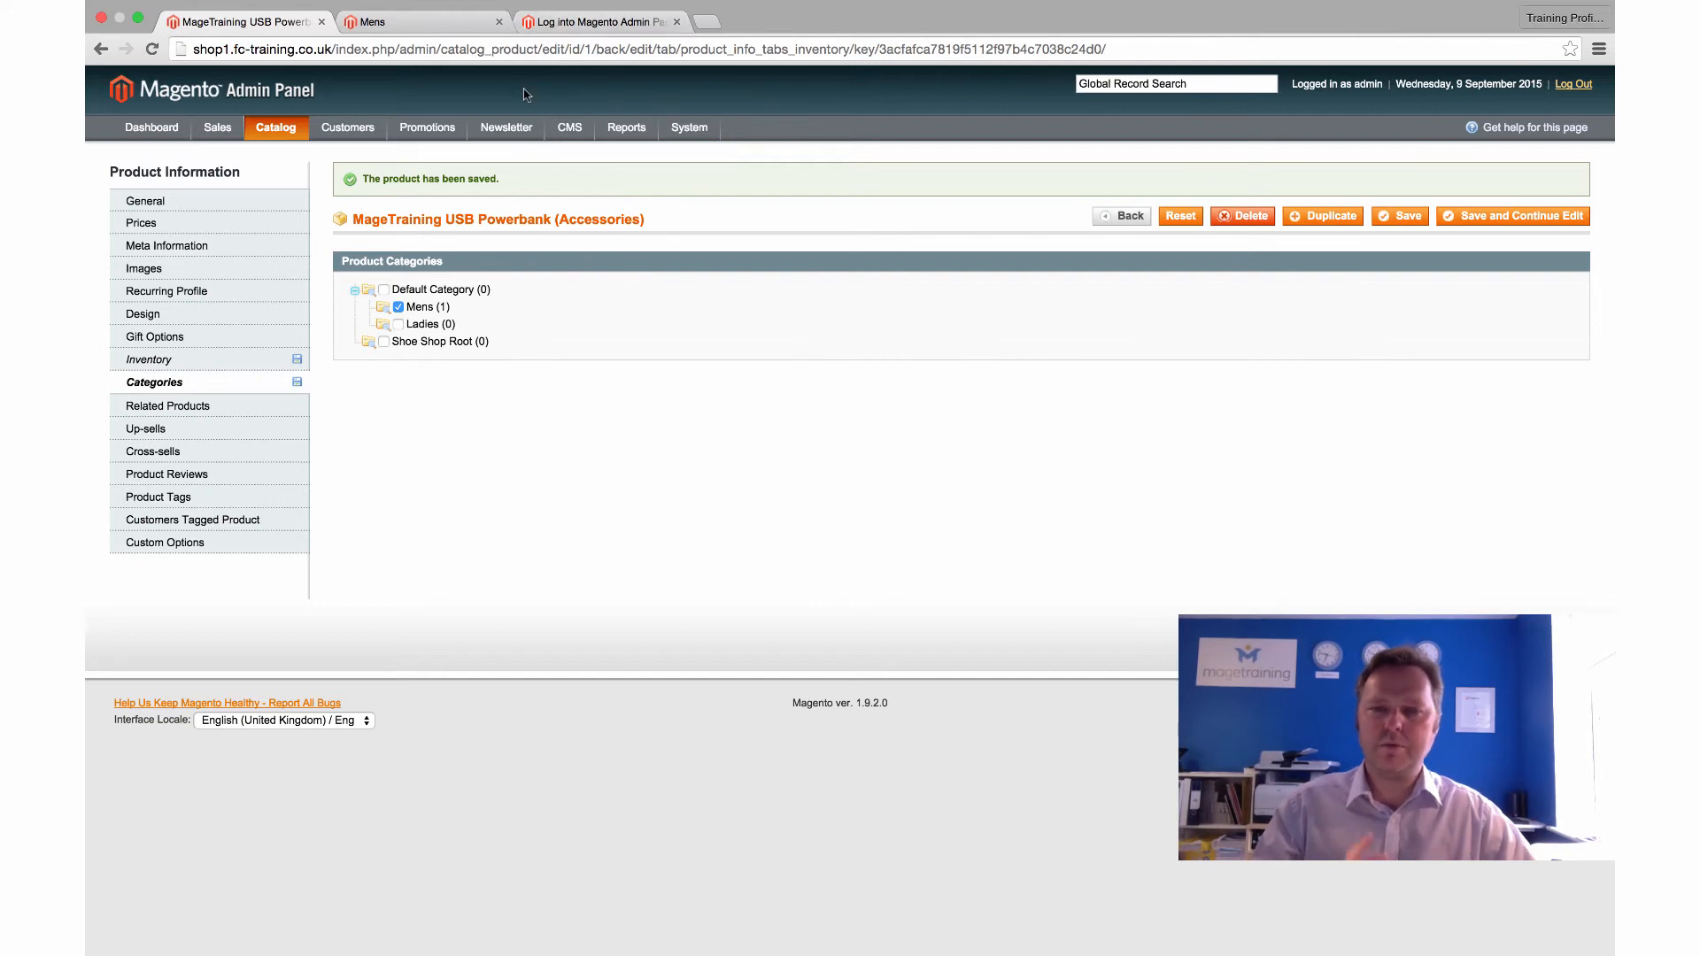
click(545, 23)
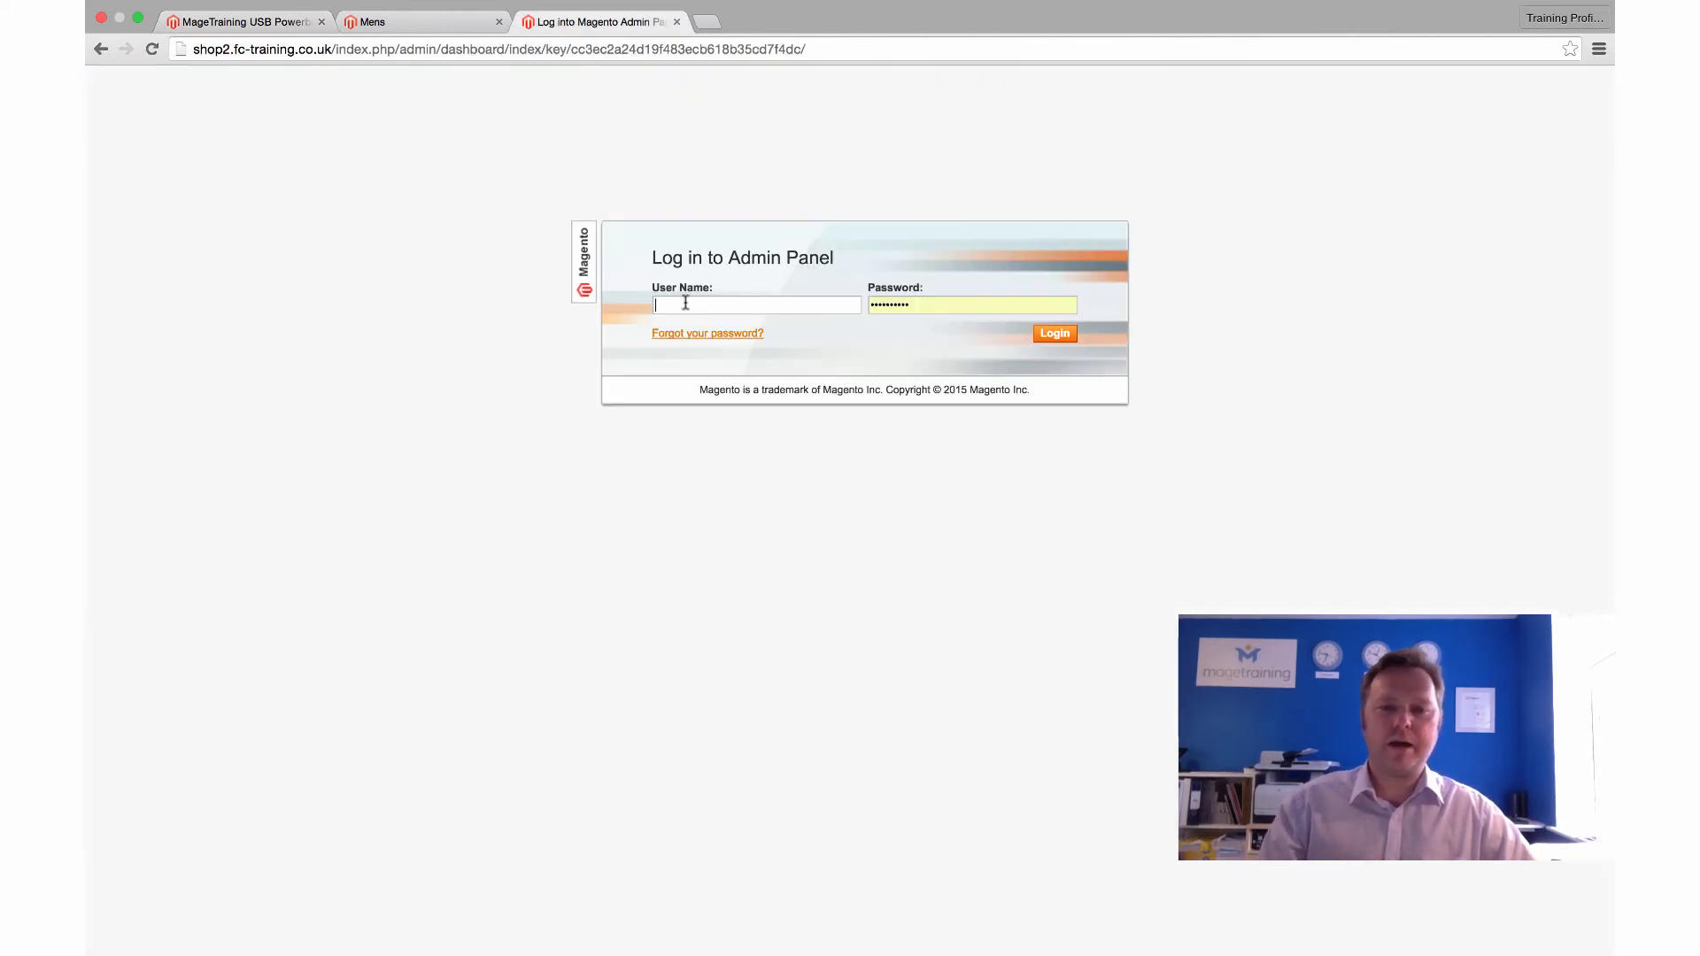
text(admin)
key(Return)
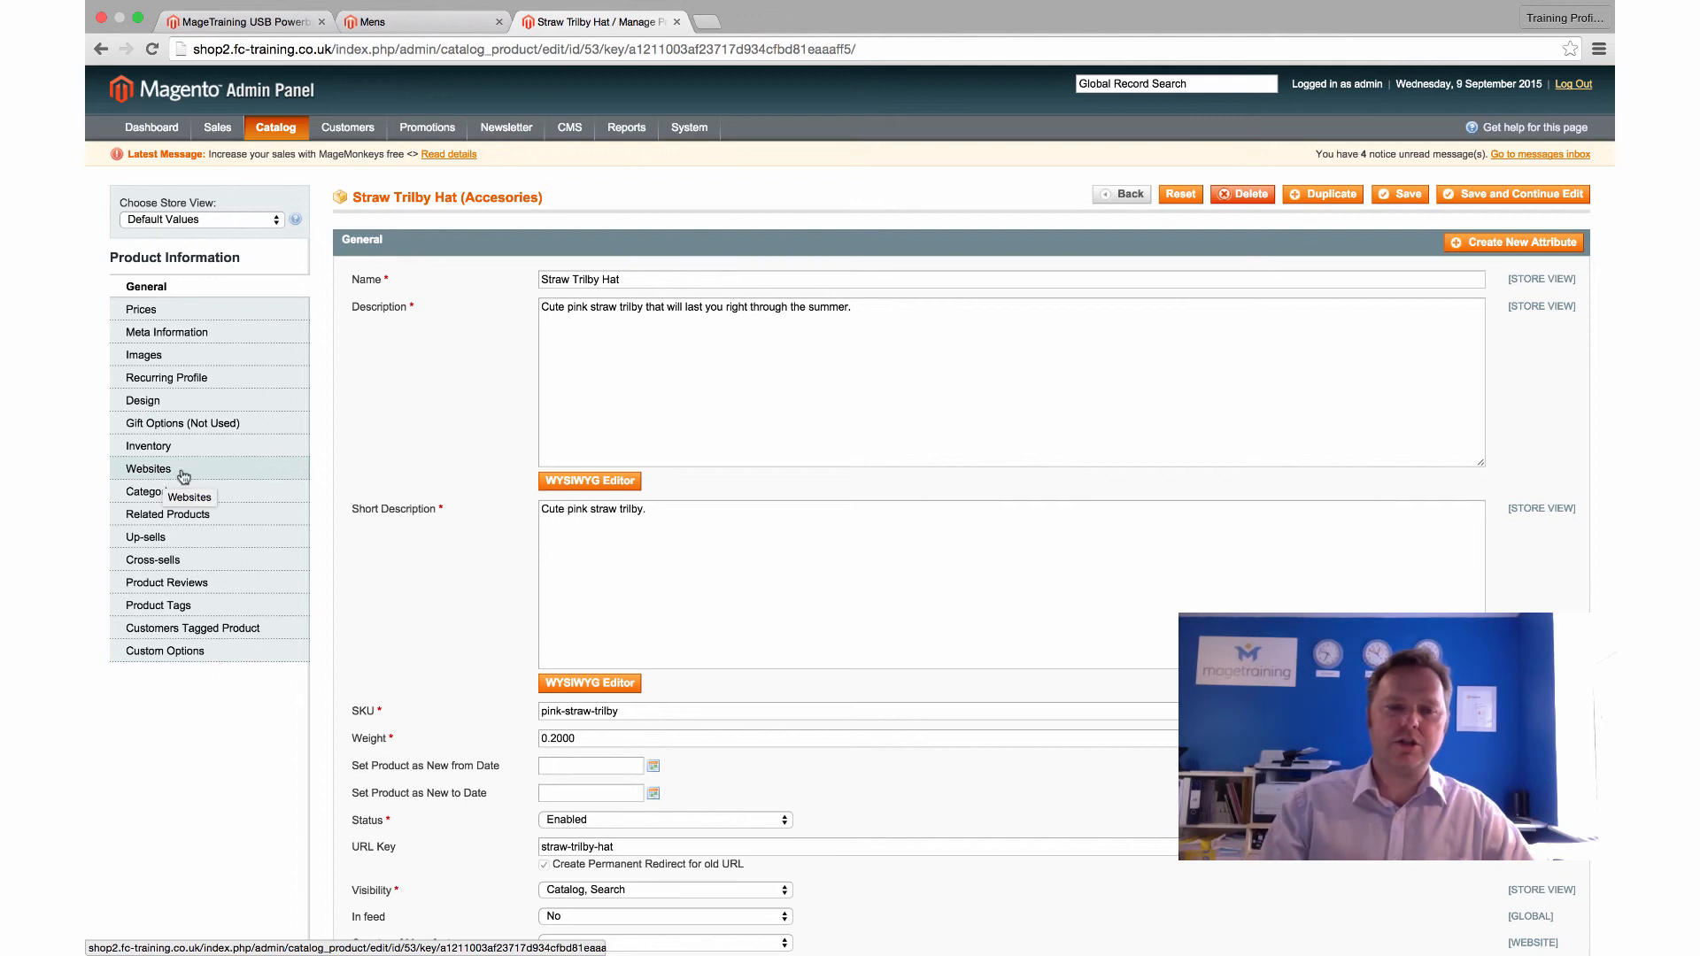
click(182, 477)
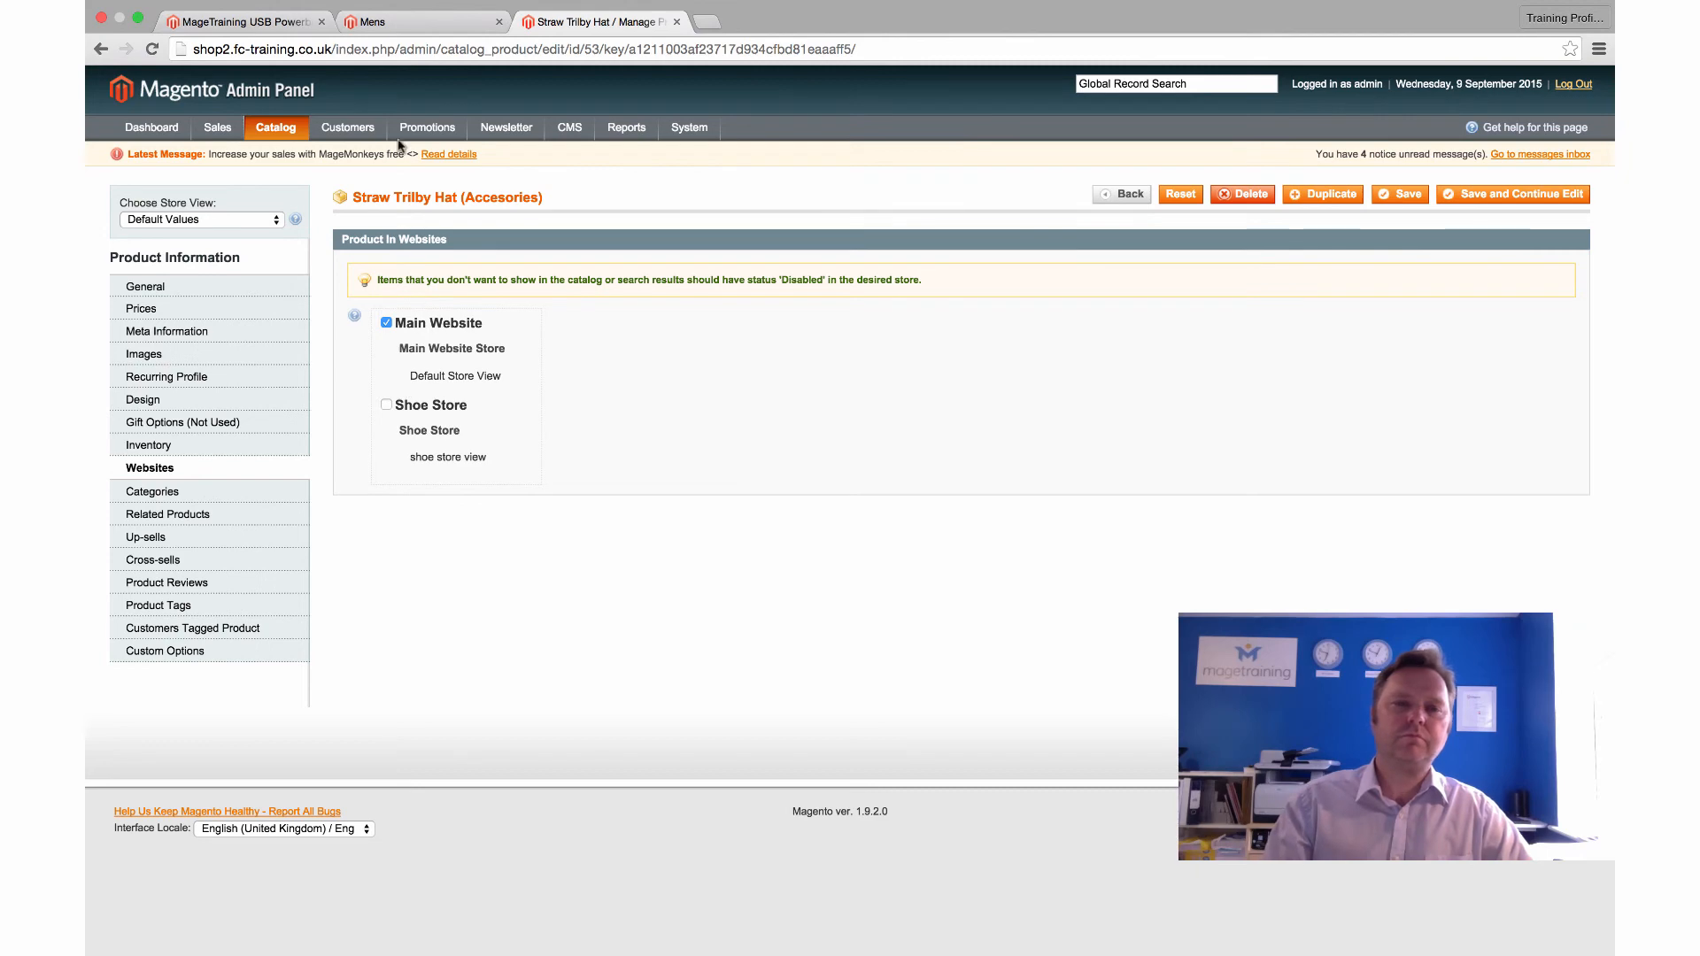
click(245, 21)
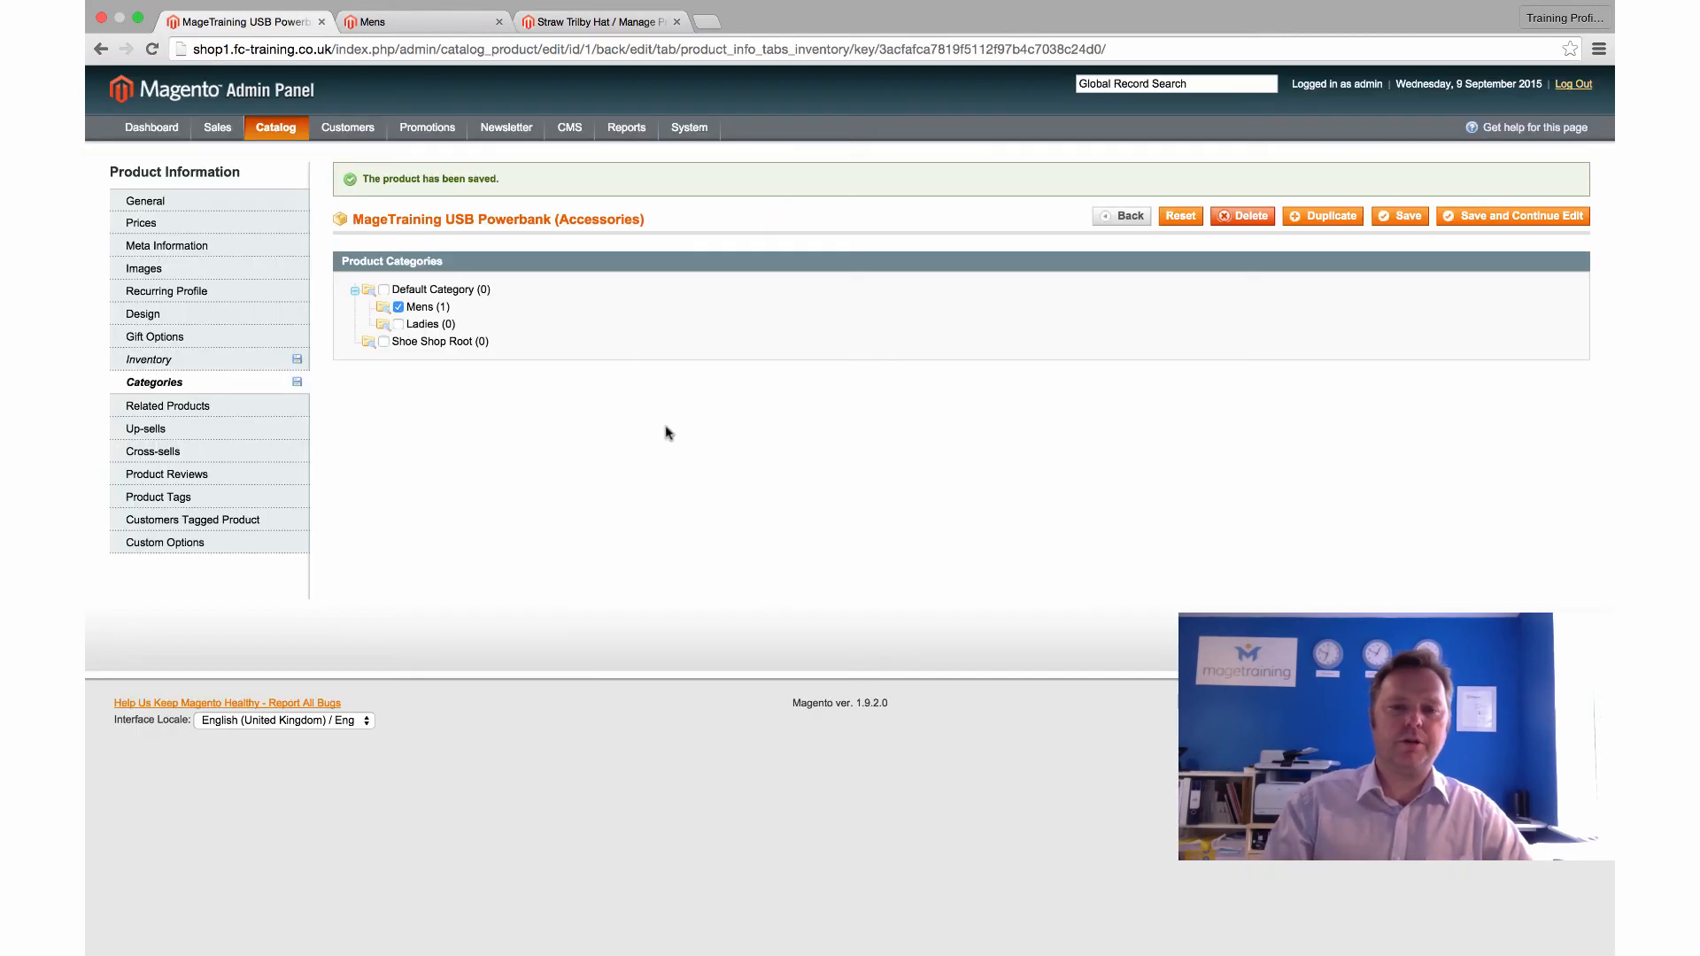
Save the powerbank and open its £5.99 product page from the storefront's Mens category
click(1490, 219)
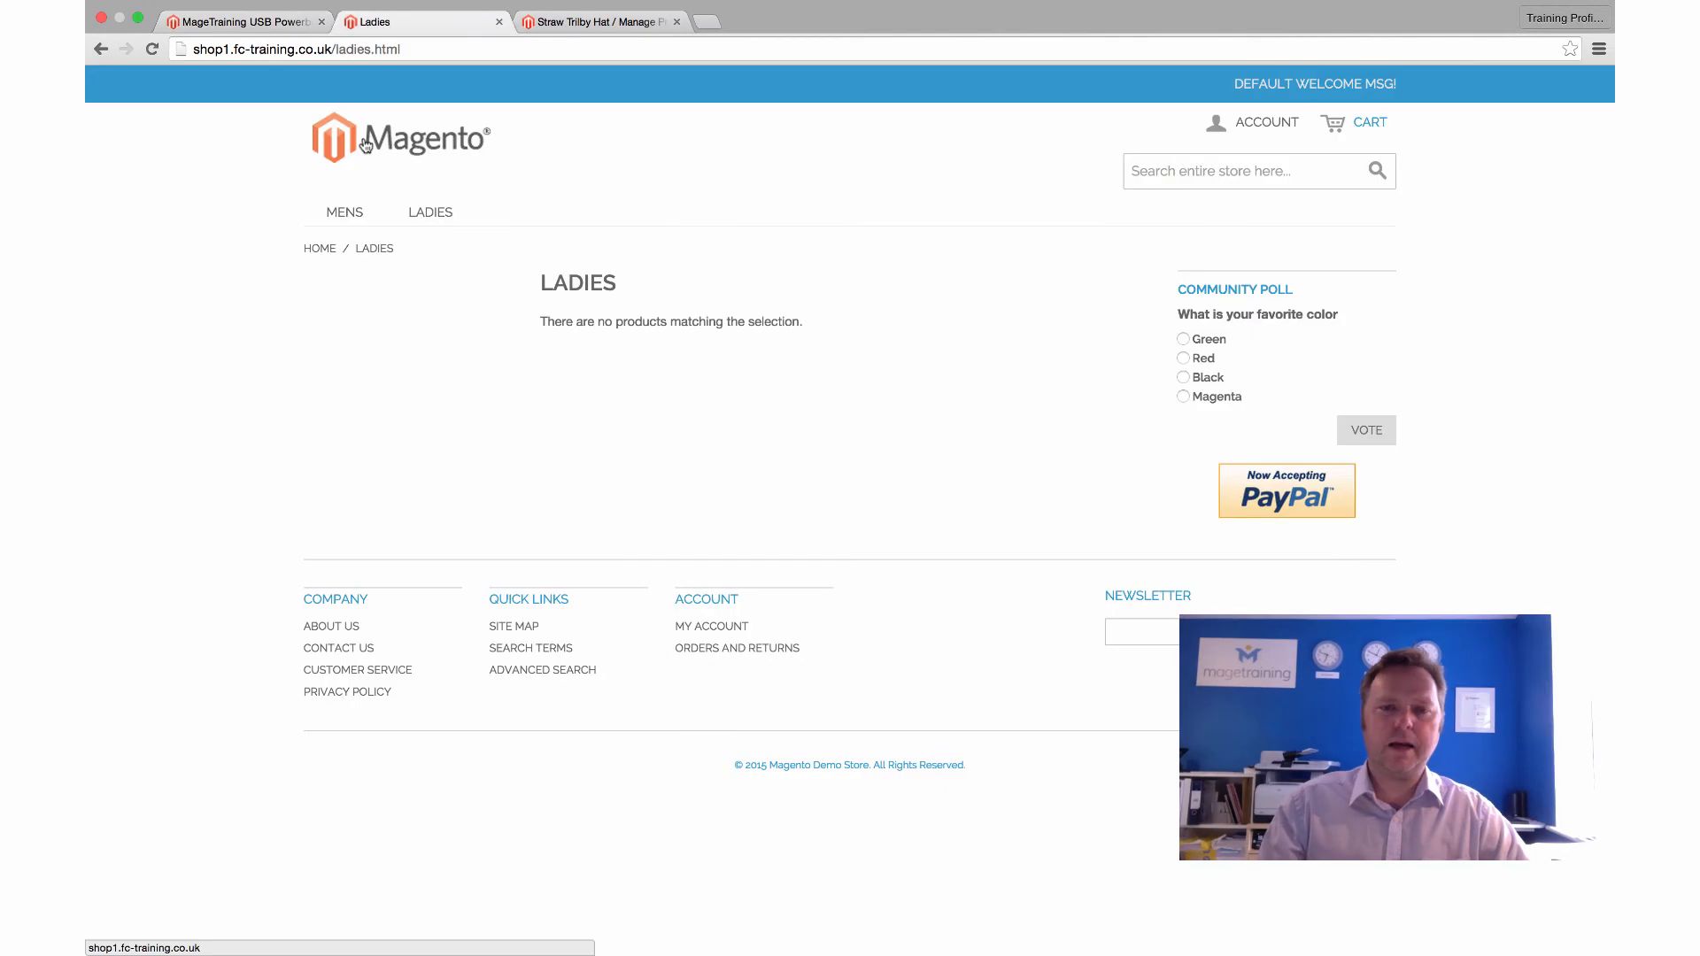
click(344, 213)
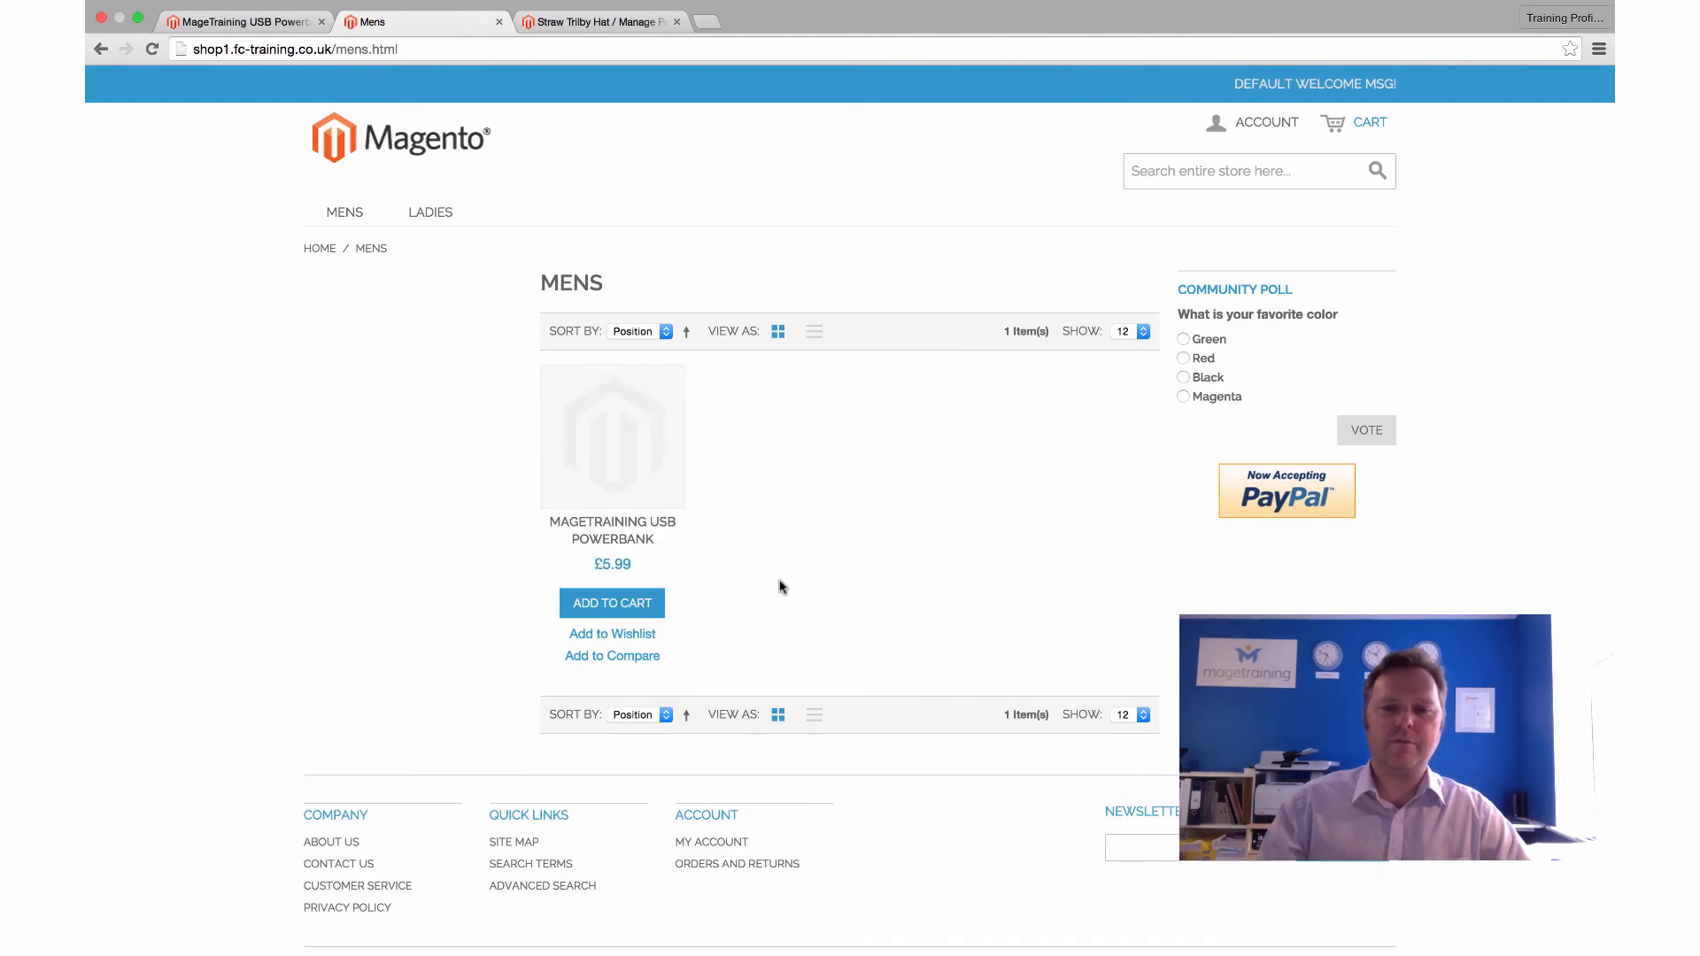
click(614, 453)
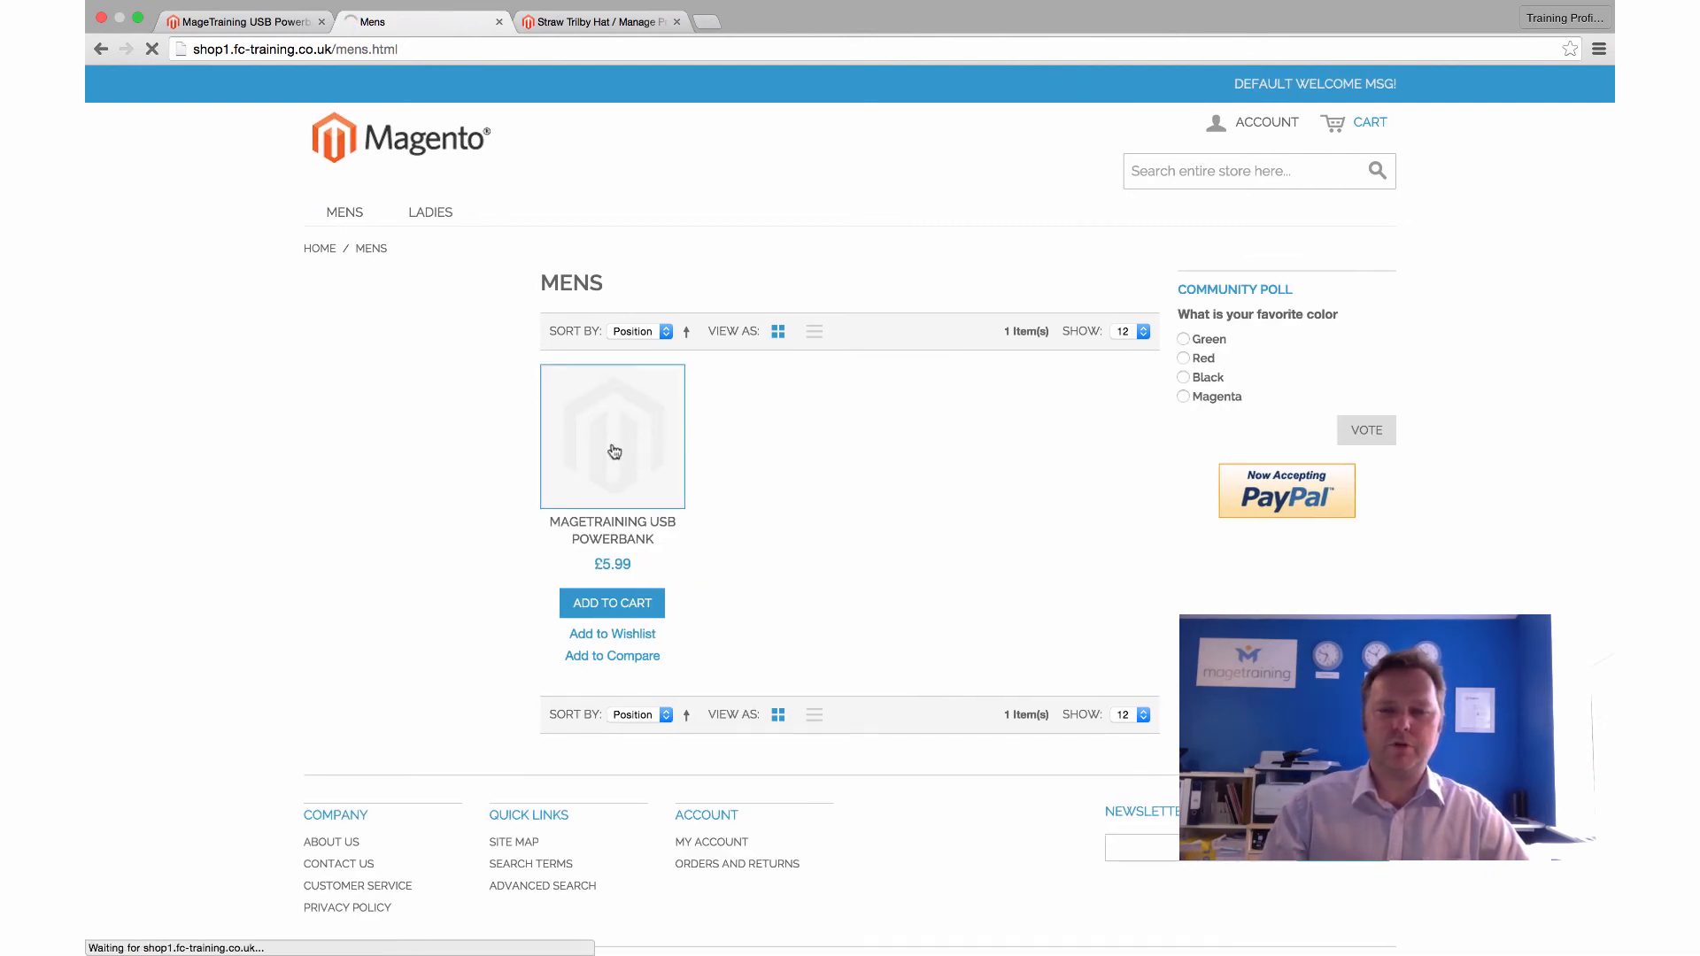